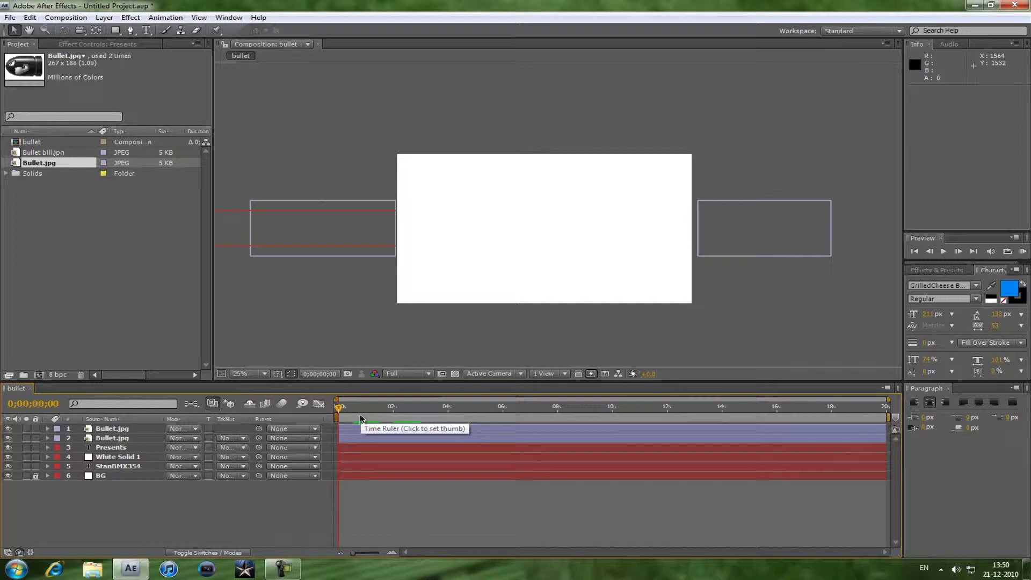
Step: Play a RAM preview of the bullet composition's animation and return the playhead to its start
key(KP_0)
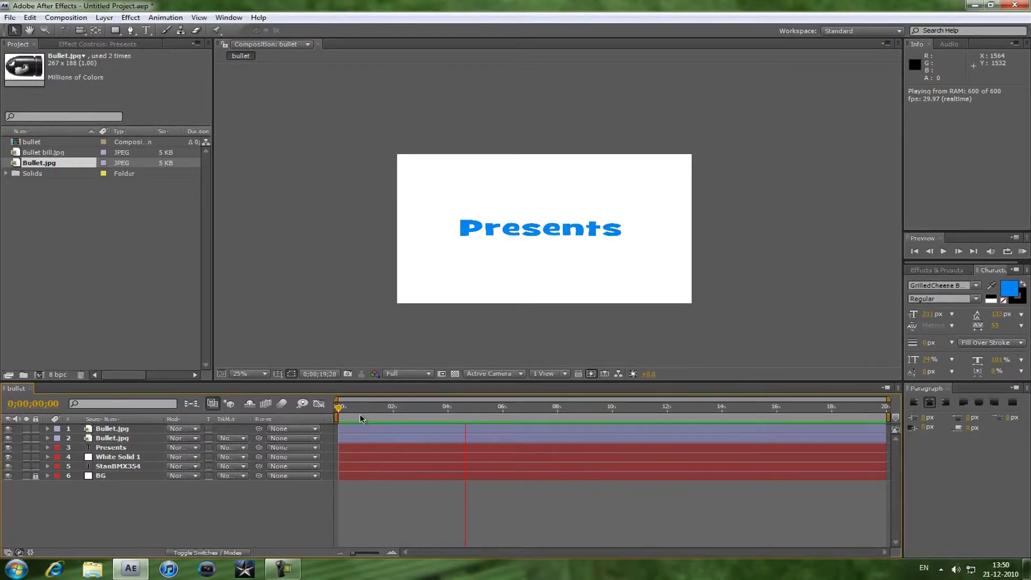
click(359, 414)
mouse_move(339, 407)
mouse_down()
mouse_move(494, 425)
mouse_move(305, 426)
mouse_move(546, 418)
mouse_move(336, 423)
mouse_up()
Step: Create a new composition named Tut with a duration of 0;00;10;00
click(66, 17)
click(86, 27)
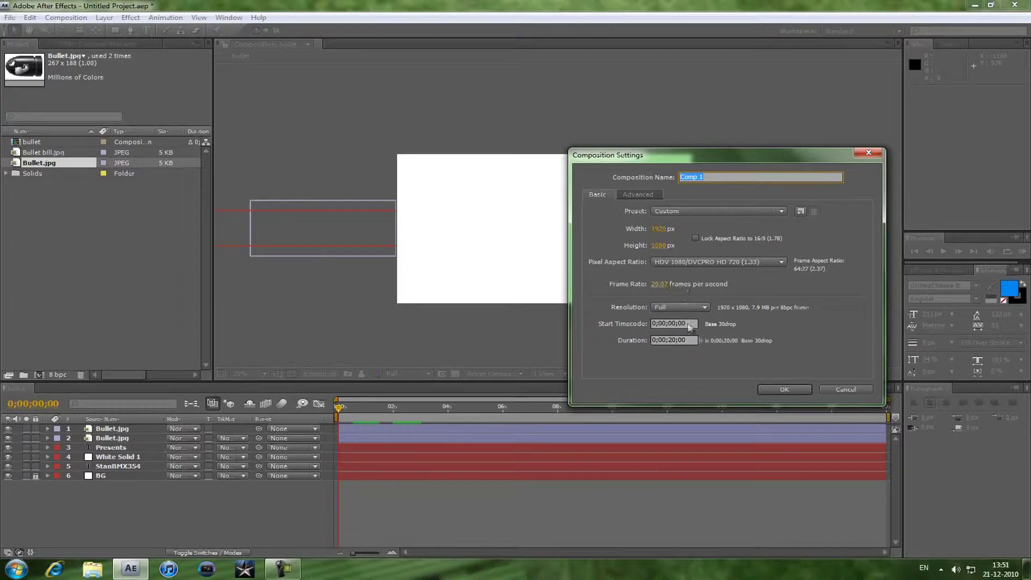
click(672, 340)
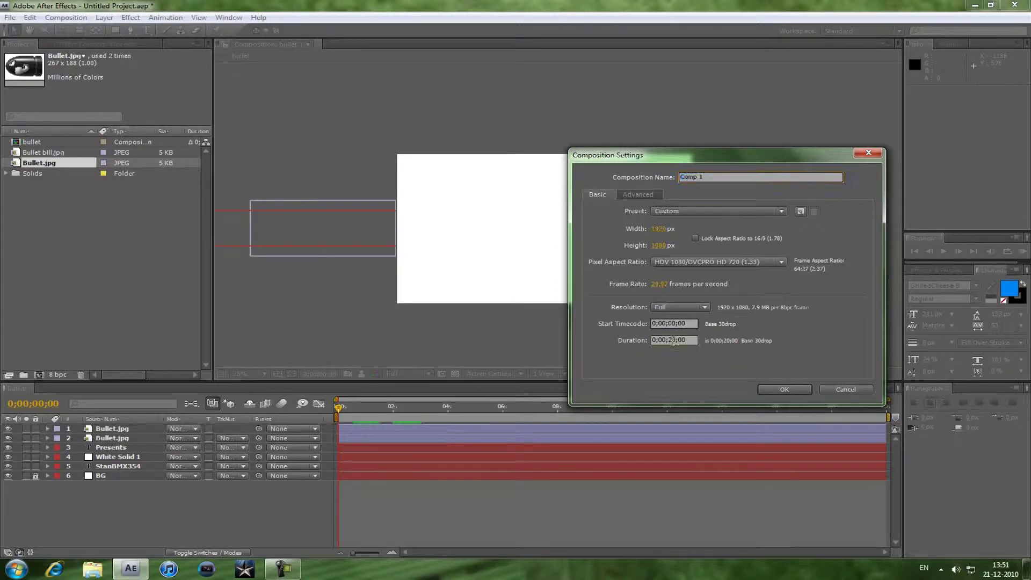
key(BackSpace)
text(1)
click(701, 177)
text(Tut)
key(Return)
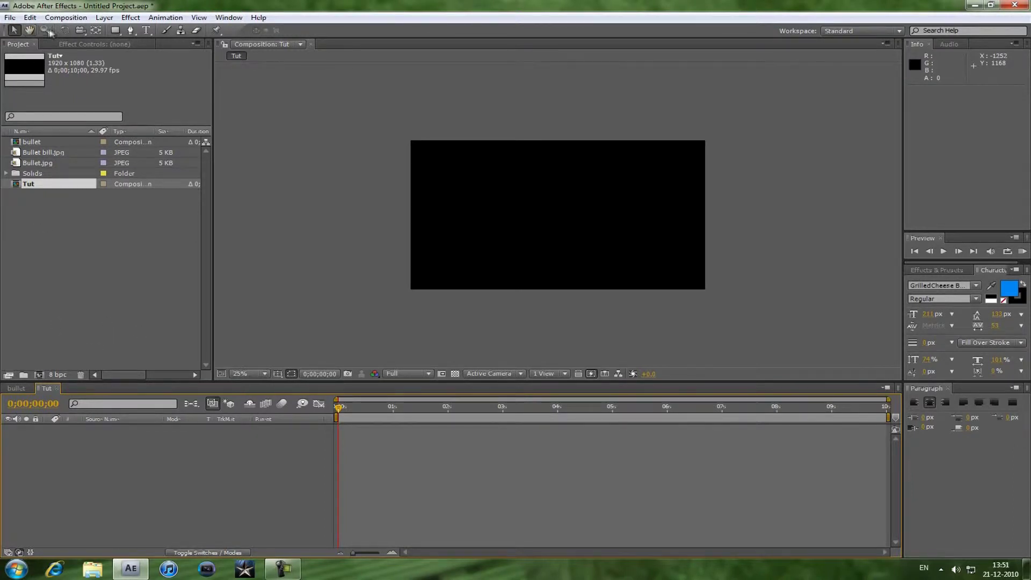
Step: Add a white full-size solid layer named BG to the Tut composition
click(101, 19)
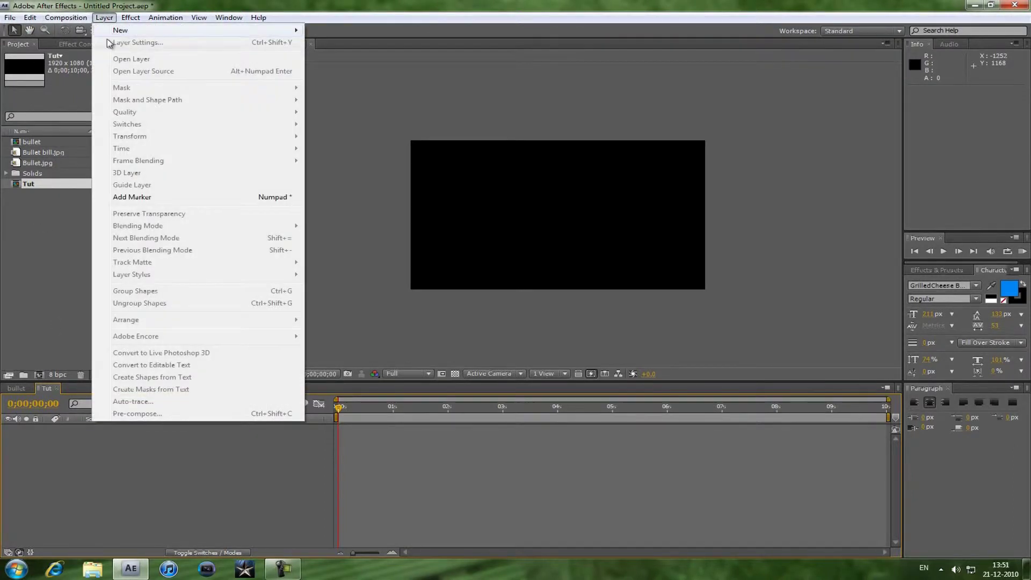
mouse_move(272, 32)
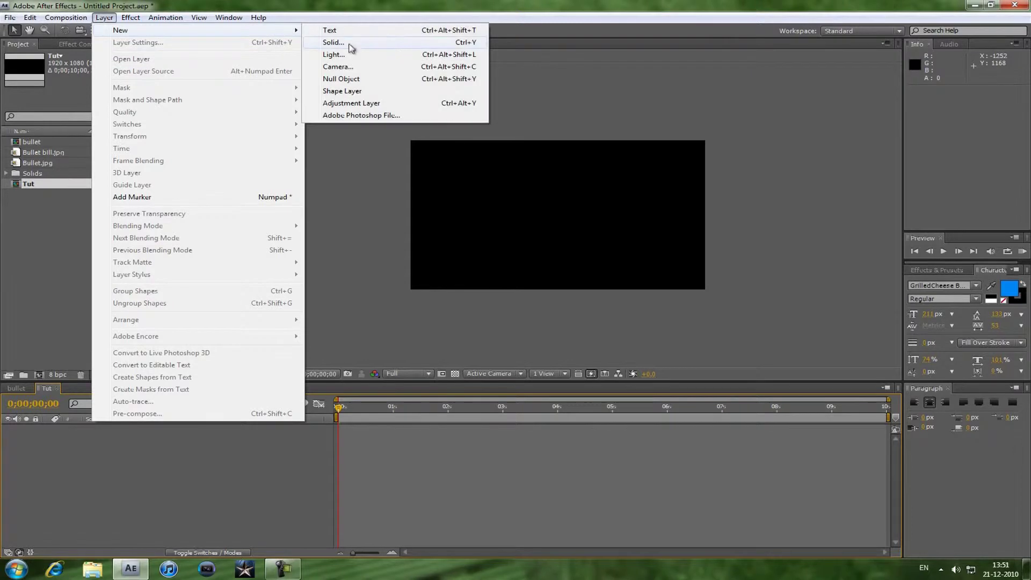
click(348, 44)
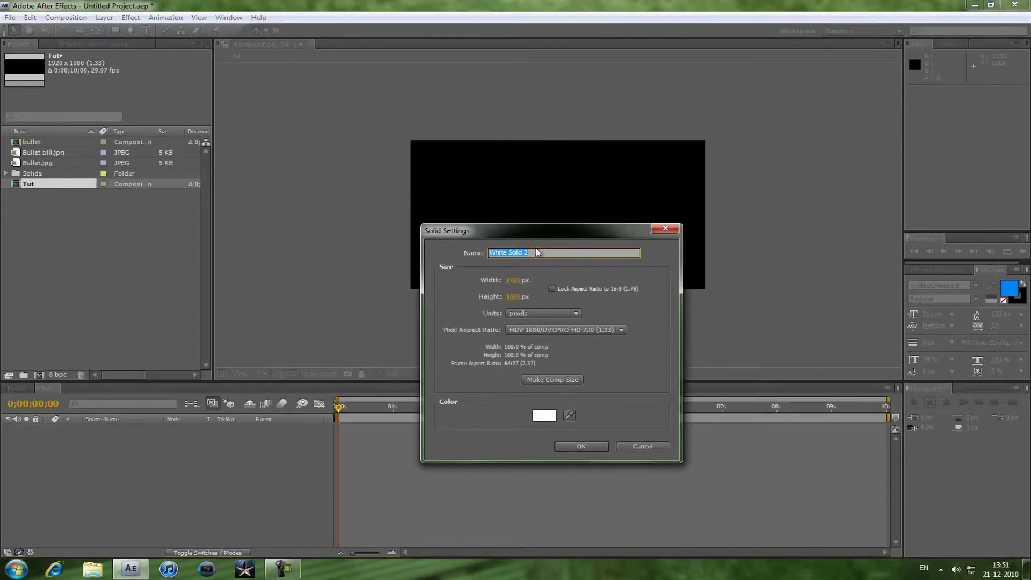
text(Bl)
key(Return)
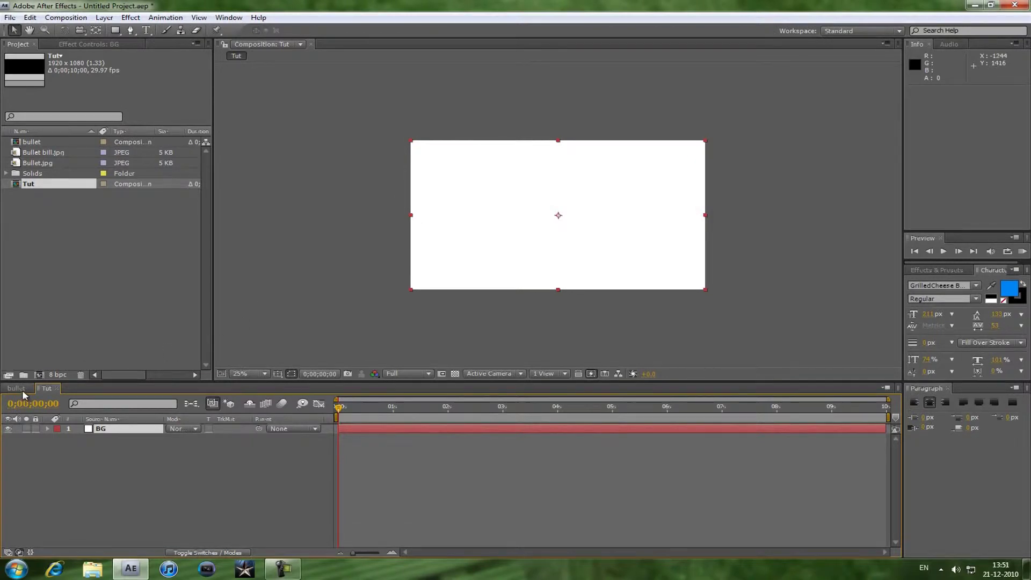
Step: Glance at the bullet composition's layers, return to Tut and lock the BG layer
click(21, 390)
click(47, 388)
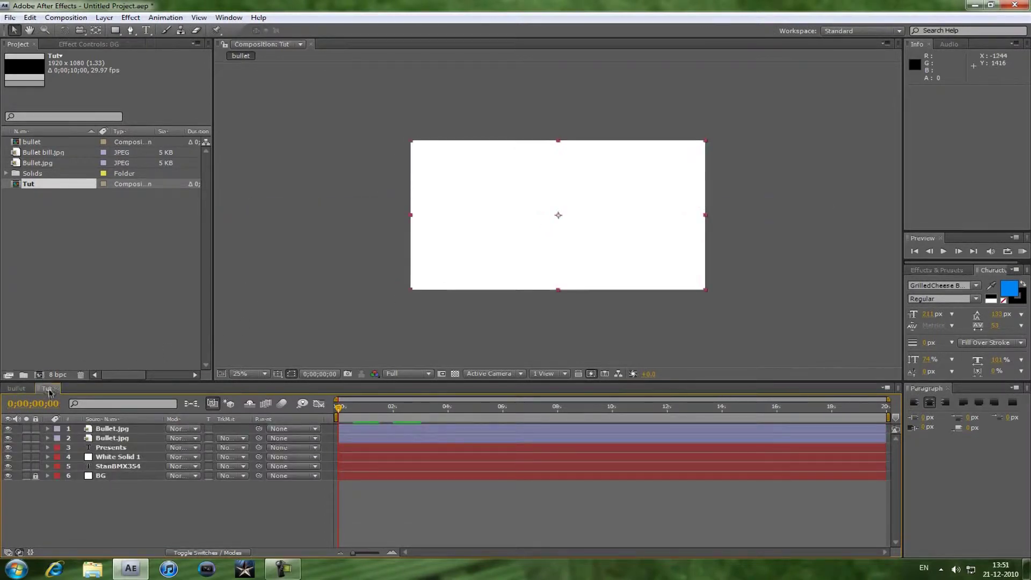
click(35, 429)
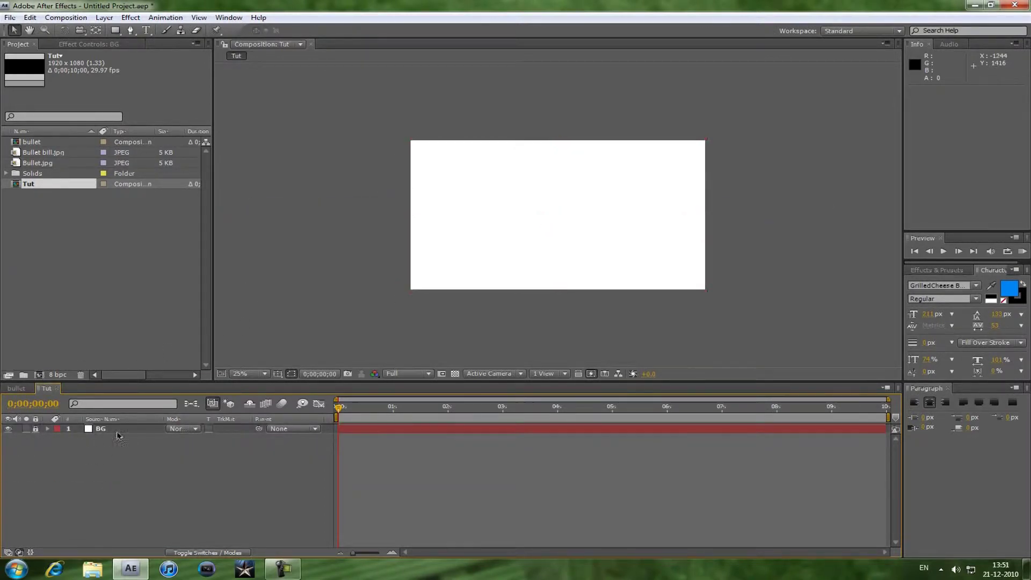
Step: Unlock the BG layer to try moving it, undo the move and lock the layer again
click(505, 159)
click(32, 428)
click(29, 428)
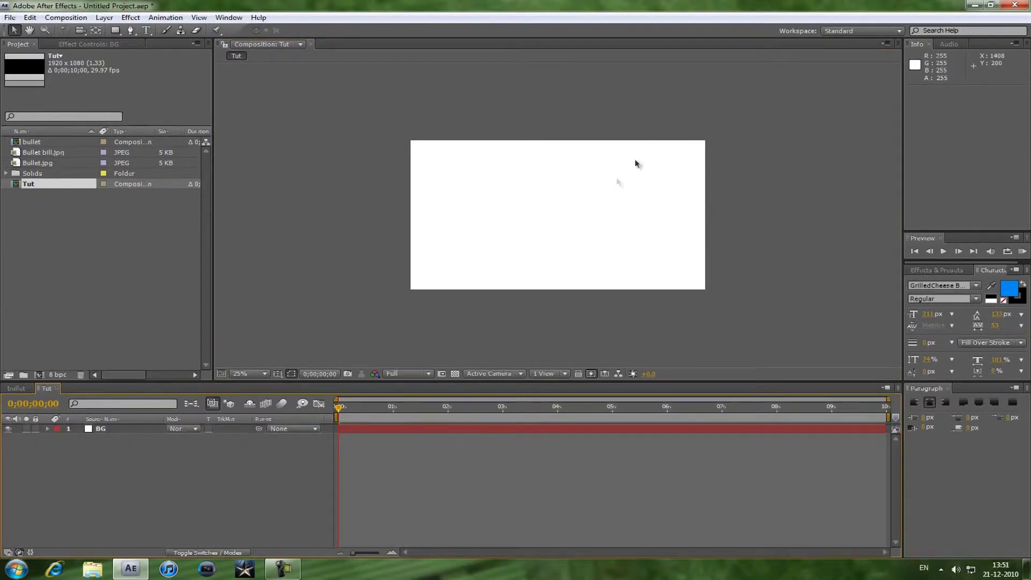
click(601, 192)
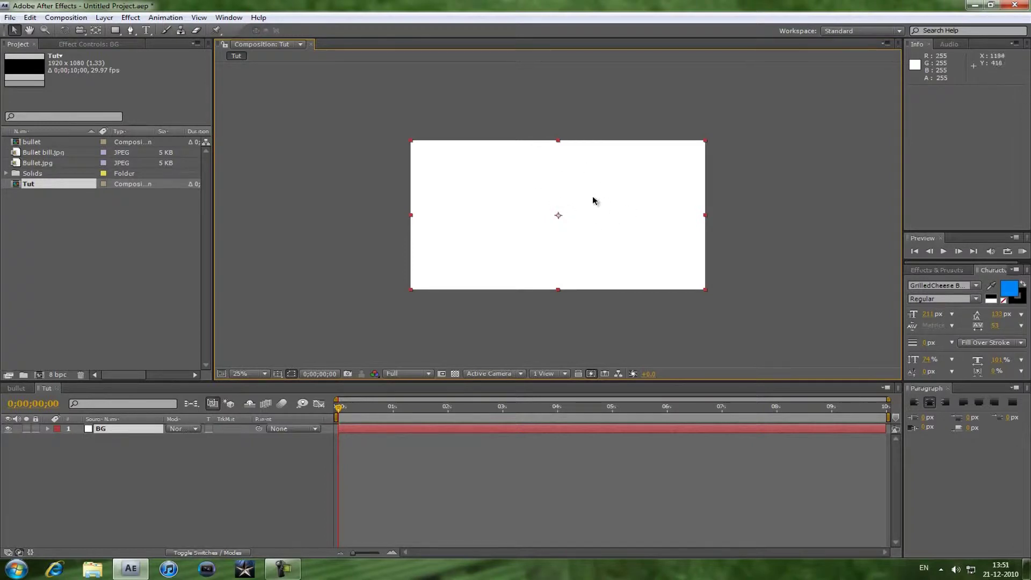
drag(592, 196, 646, 218)
key(ctrl+z)
key(ctrl+z)
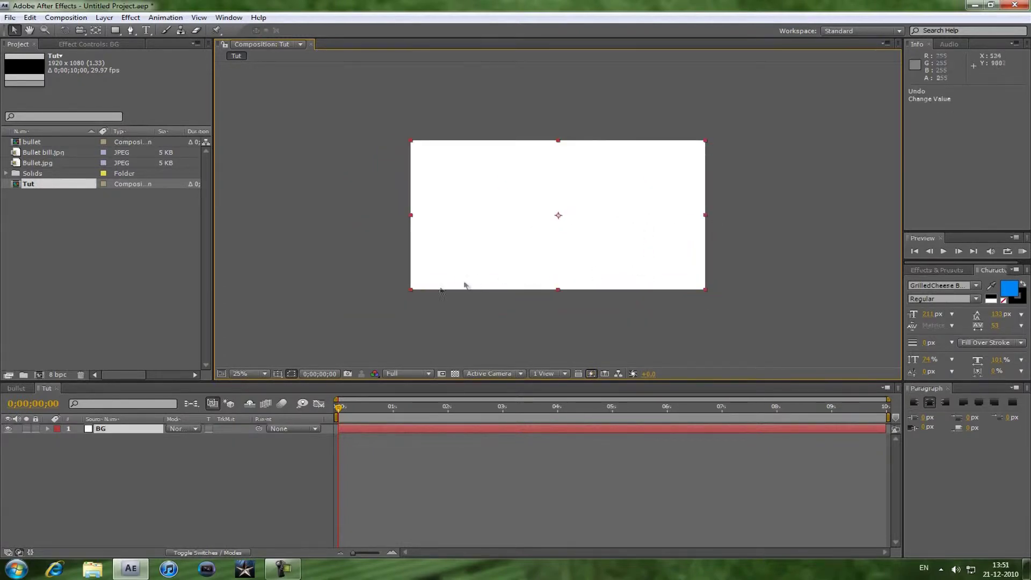
click(36, 429)
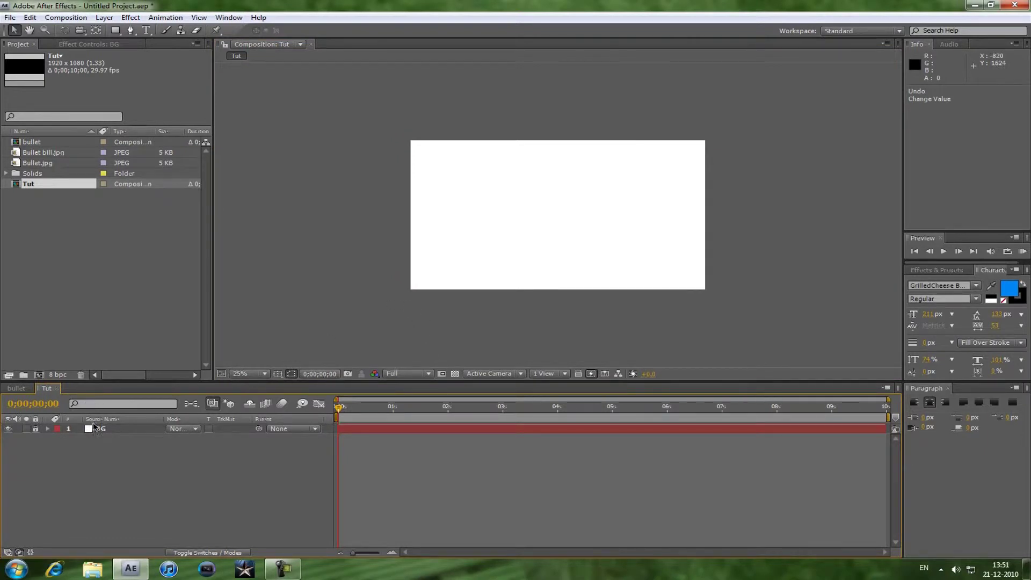
Step: Add a text layer reading StanBMX354 and move it to roughly the middle of the composition
click(146, 30)
click(457, 226)
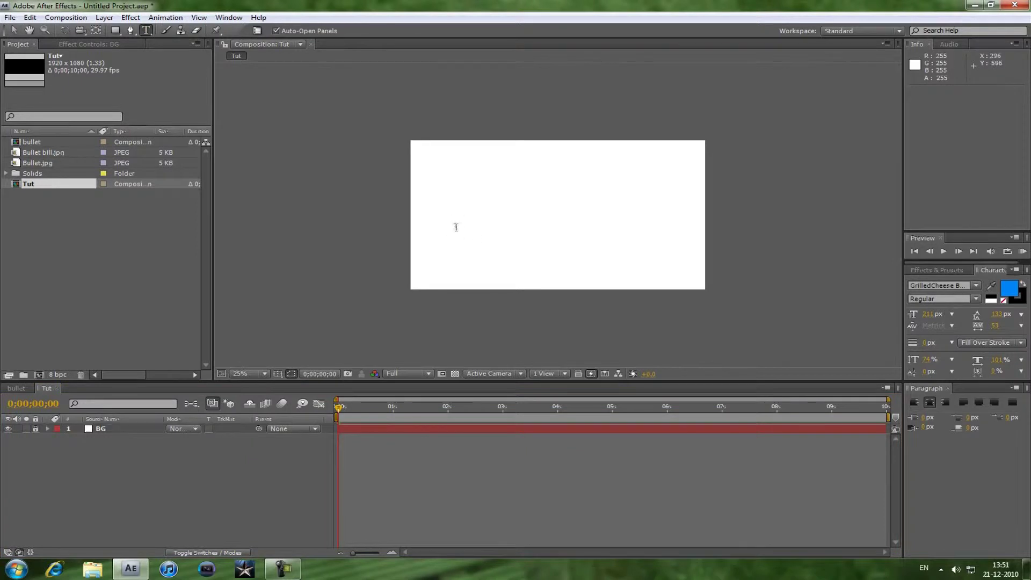
text(Shot)
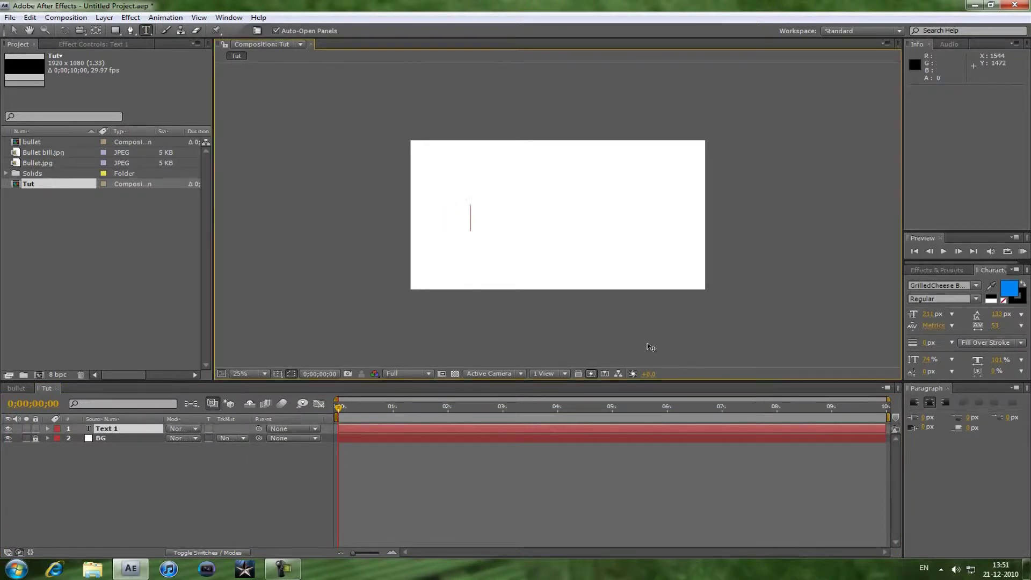
text(bm)
key(BackSpace)
key(BackSpace)
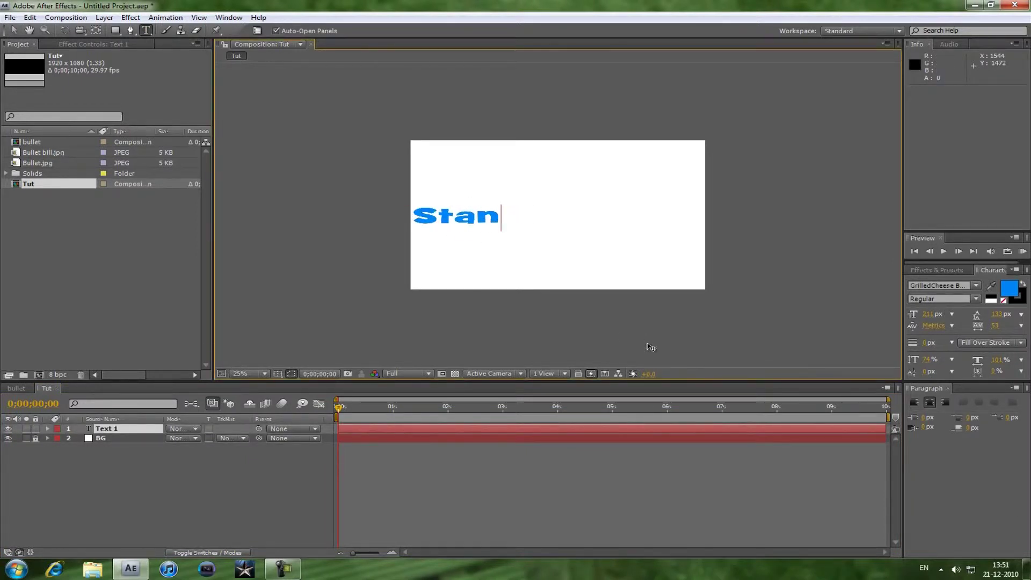
text(BMX354)
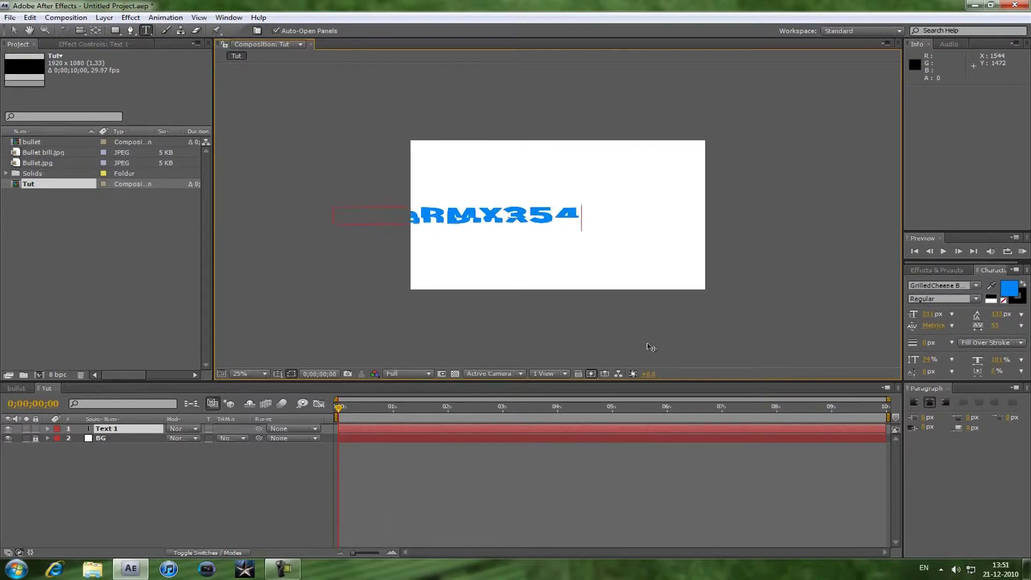
drag(509, 285, 596, 292)
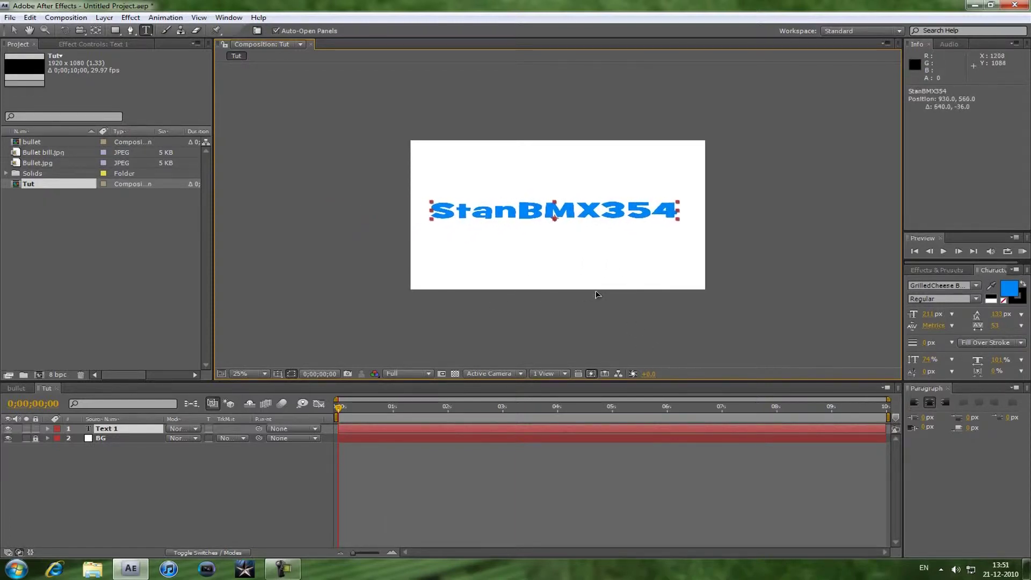
Step: Check the title text's font and its fill colour without changing them
click(939, 285)
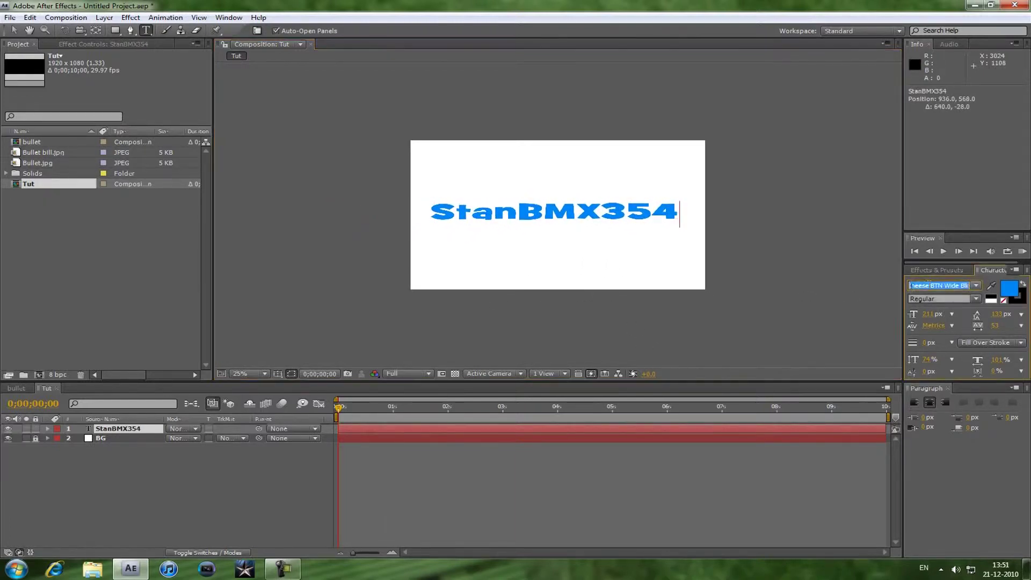
click(946, 286)
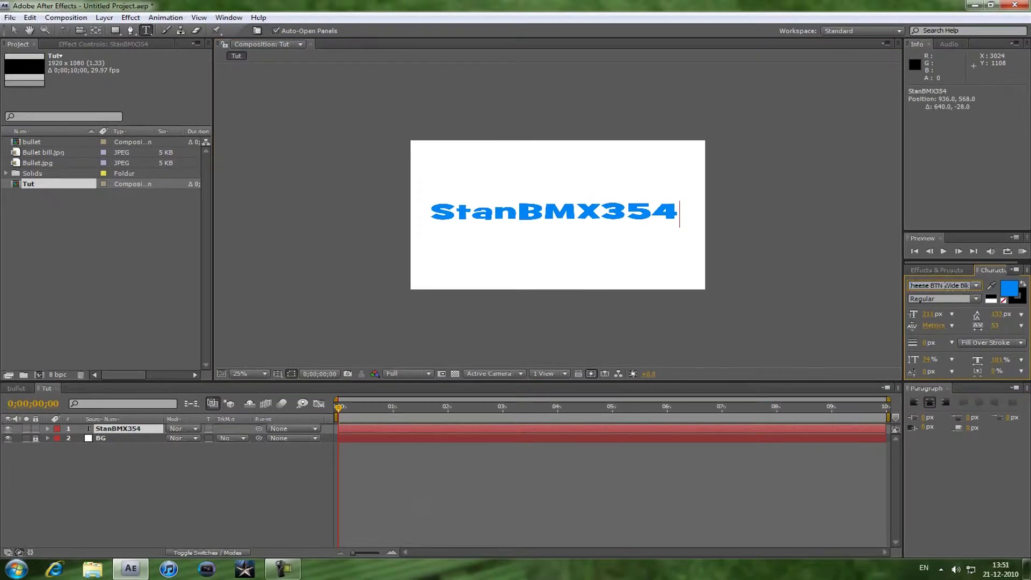
click(1015, 295)
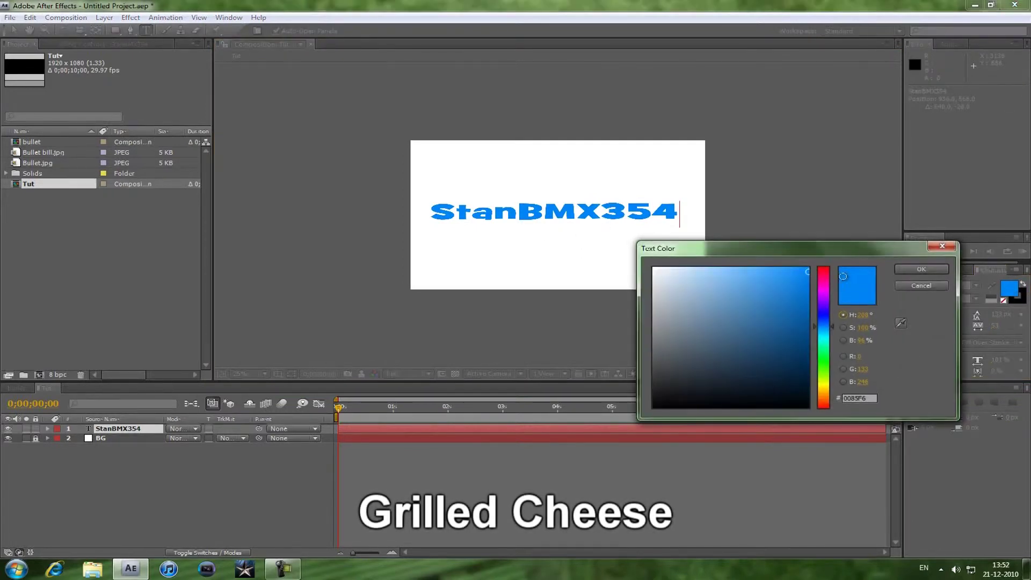
click(942, 246)
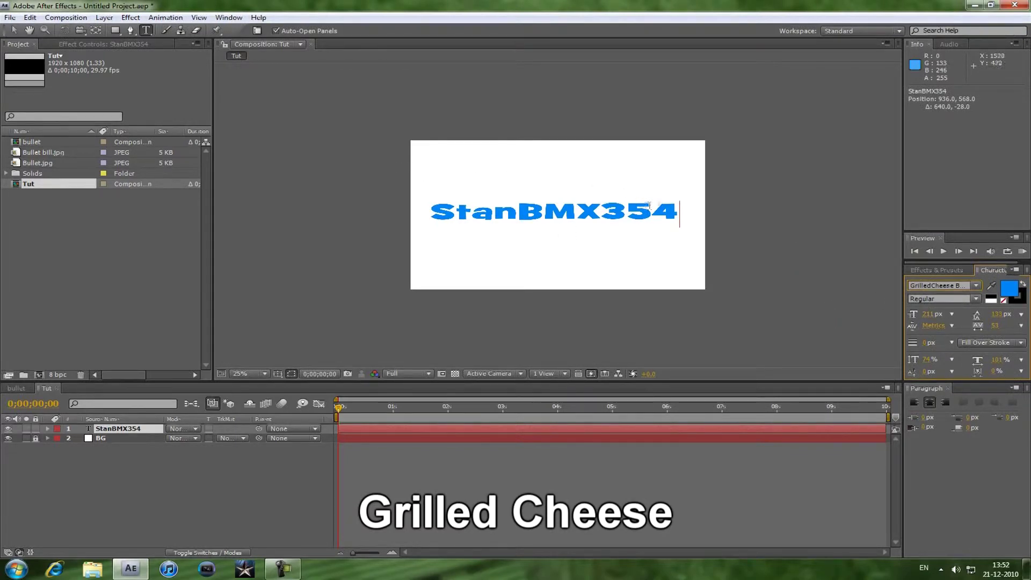
Step: Show the title/action safe guides and centre the StanBMX354 text on them, at about 948, 592
drag(682, 215, 428, 215)
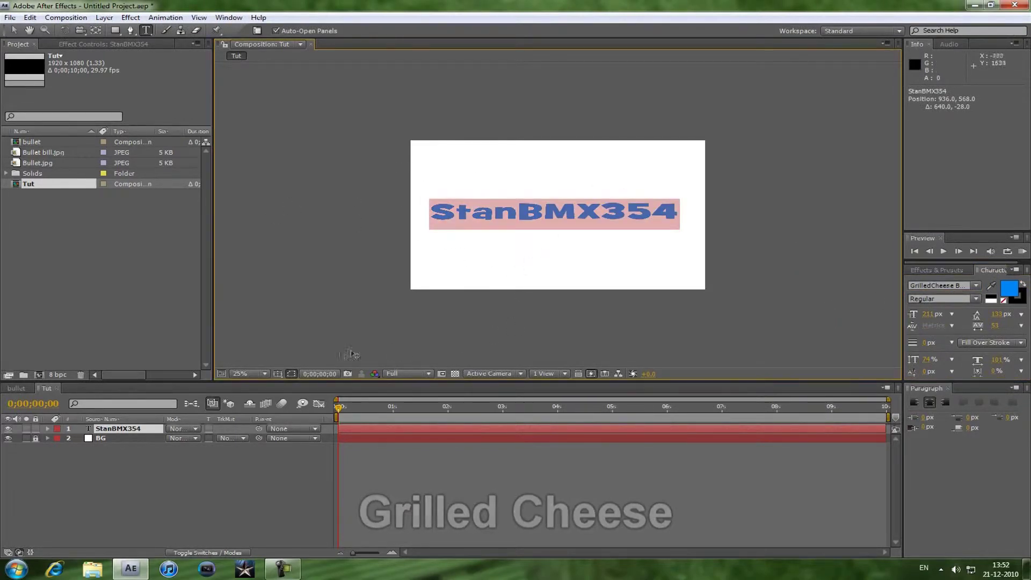
click(293, 374)
click(296, 384)
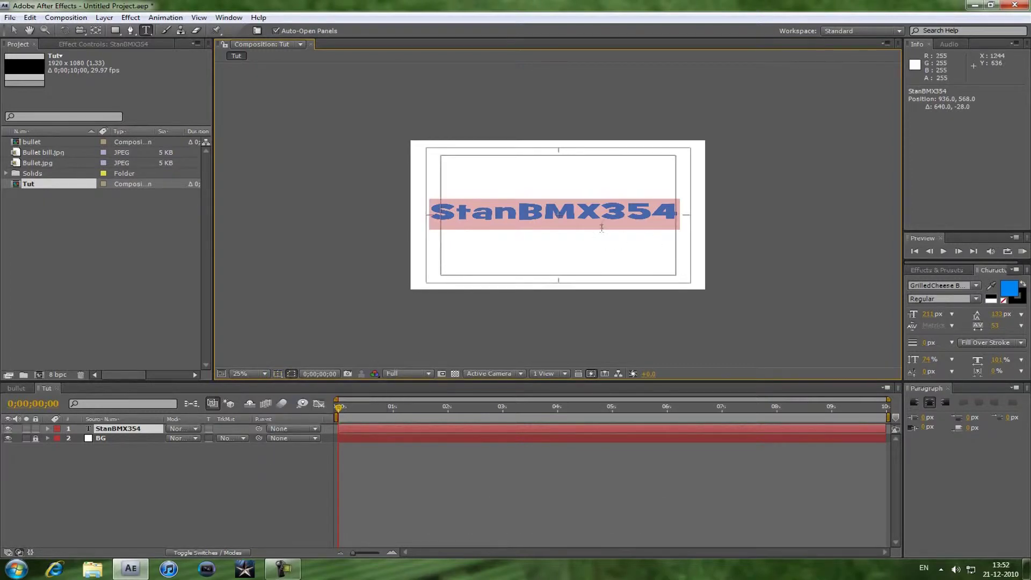
drag(596, 275, 596, 276)
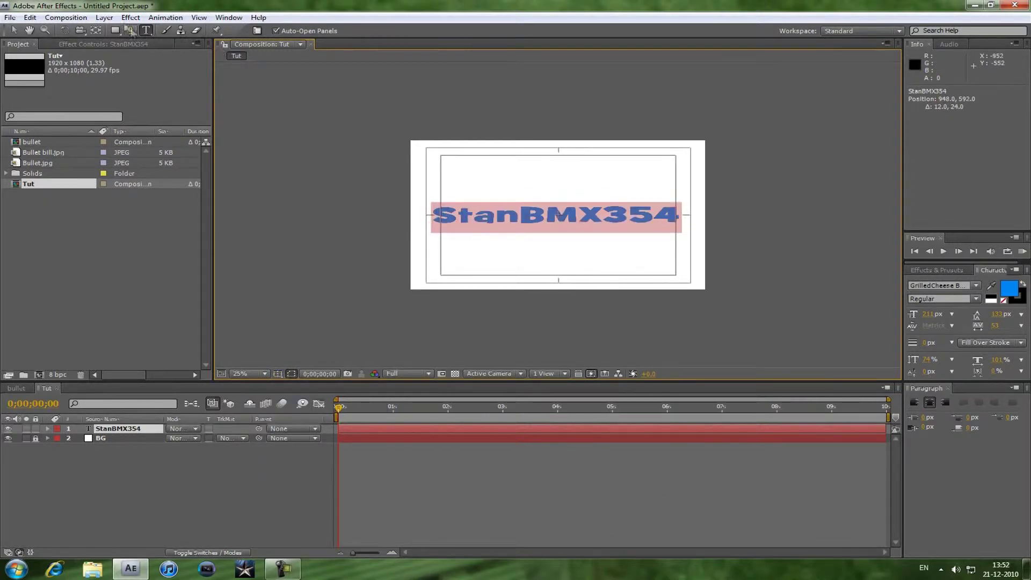
click(13, 30)
Step: Move the playhead to 0;00;05;12 and hide the title/action safe guides with the title text deselected
click(634, 406)
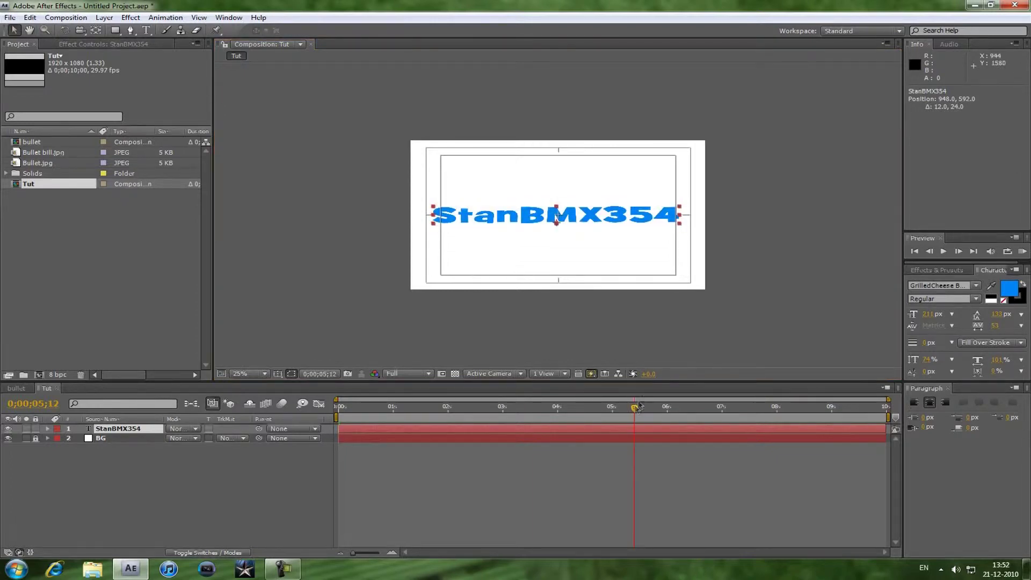
click(643, 210)
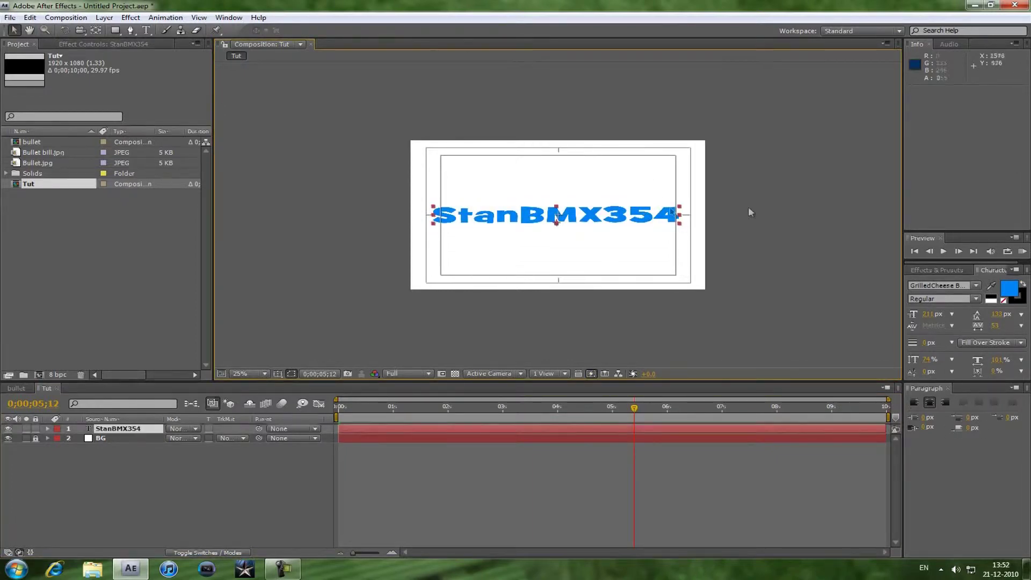
click(812, 201)
click(291, 374)
click(317, 385)
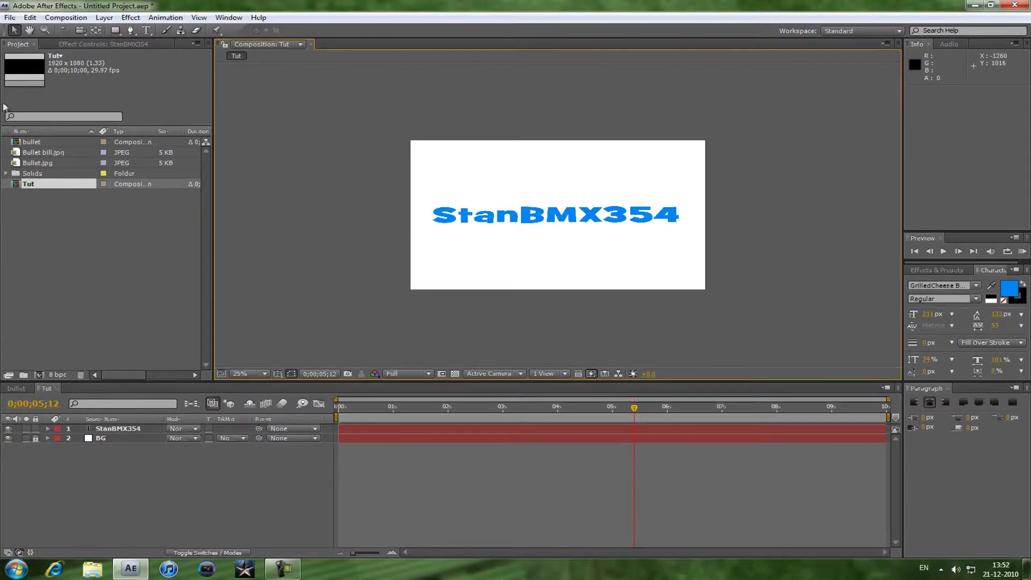
Step: Place Bullet.jpg at the composition's centre and enlarge it to a scale of about 563%, 253%
click(40, 164)
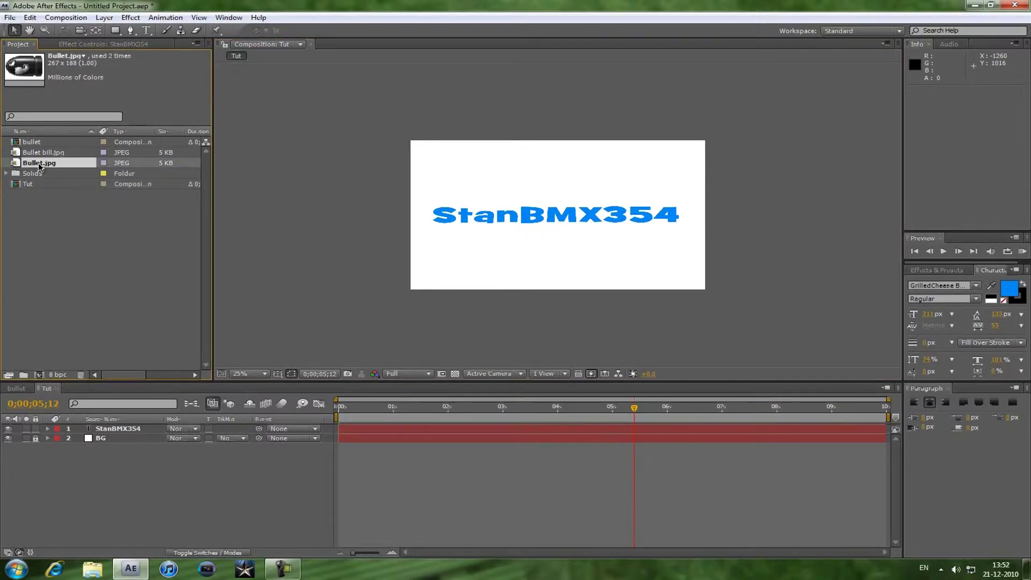
drag(38, 167, 568, 220)
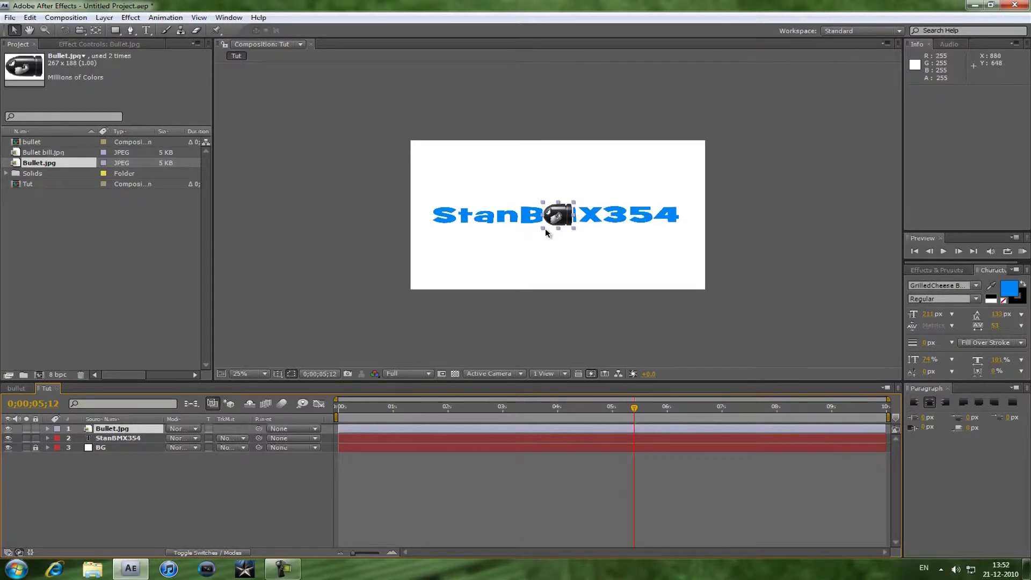
drag(544, 231, 472, 246)
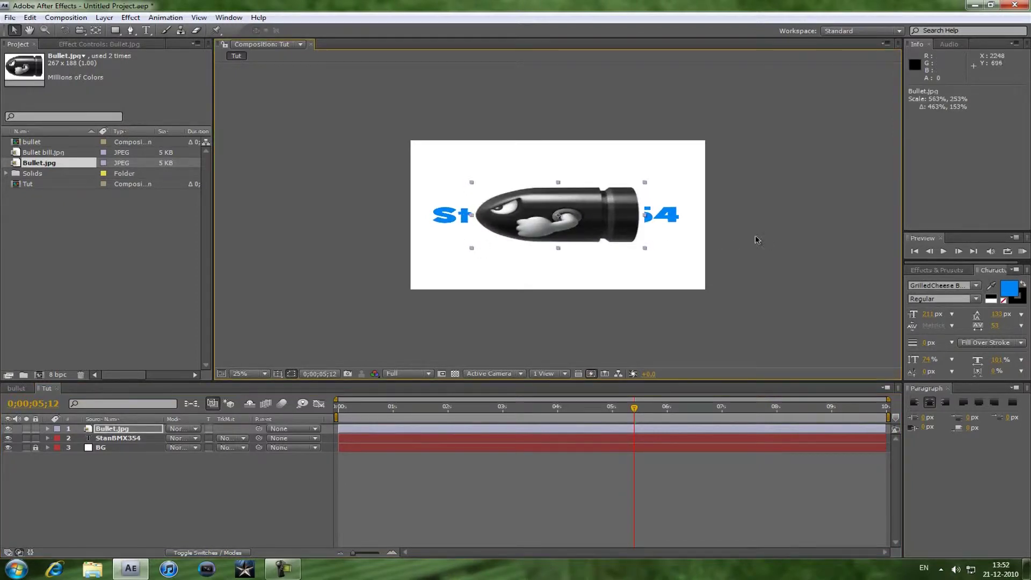
Step: Flip the bullet image horizontally and stretch it to a scale of about -627%, 253%
key(period)
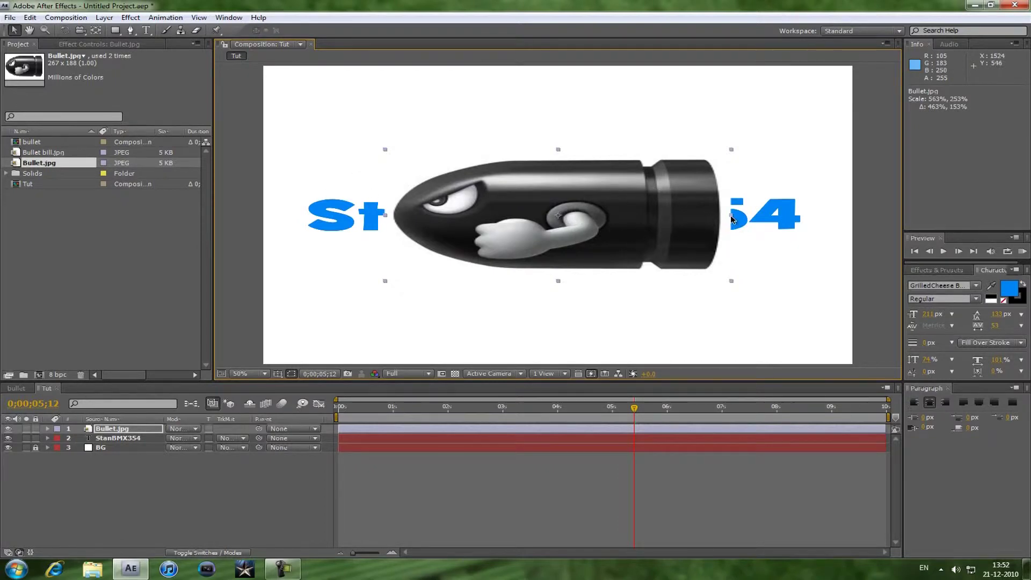
drag(731, 216, 376, 218)
key(comma)
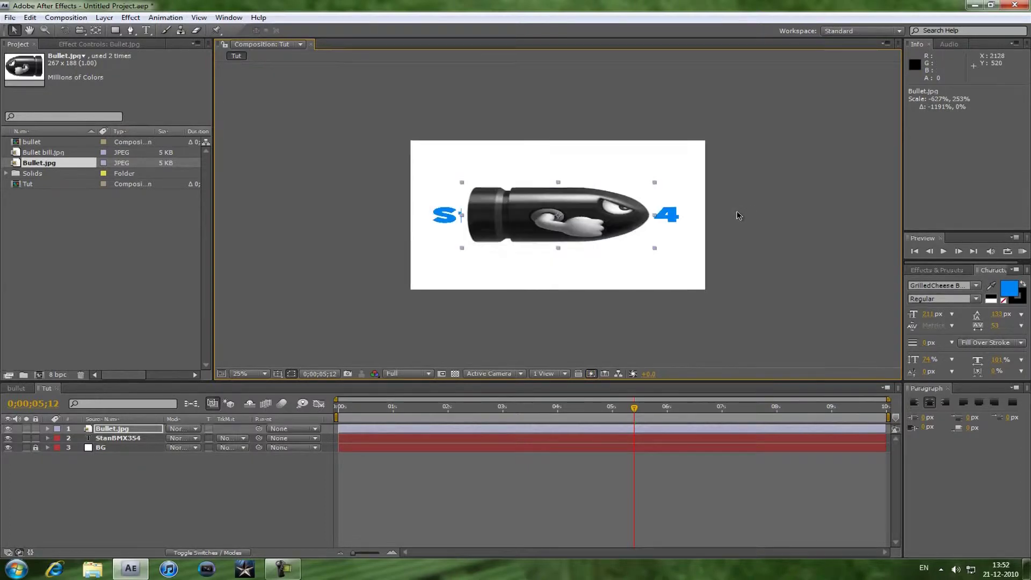
key(period)
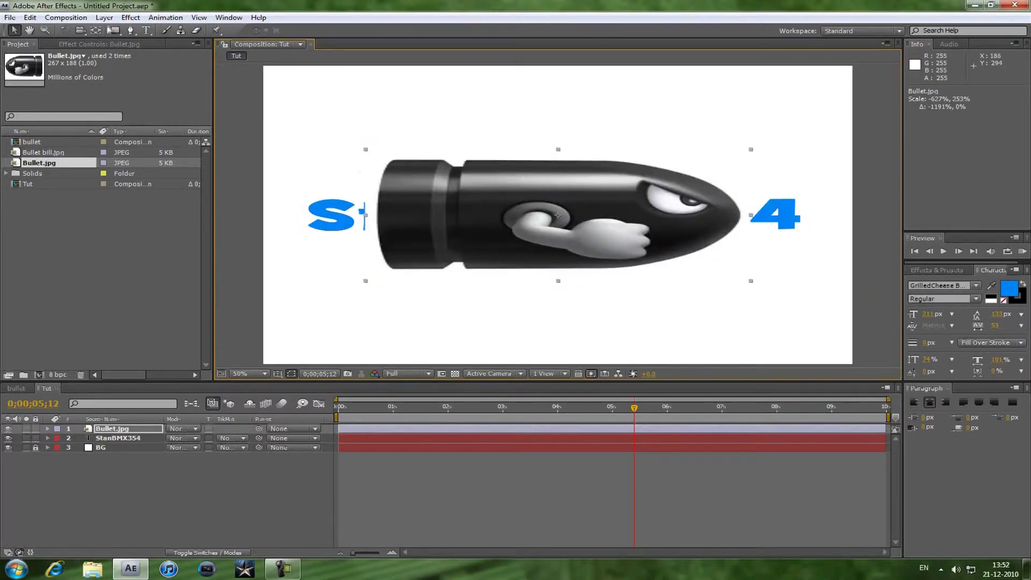
Step: Start a Pen mask on the Bullet.jpg layer, tracing the bullet's flat rear end and upper edge up to the nose
click(130, 30)
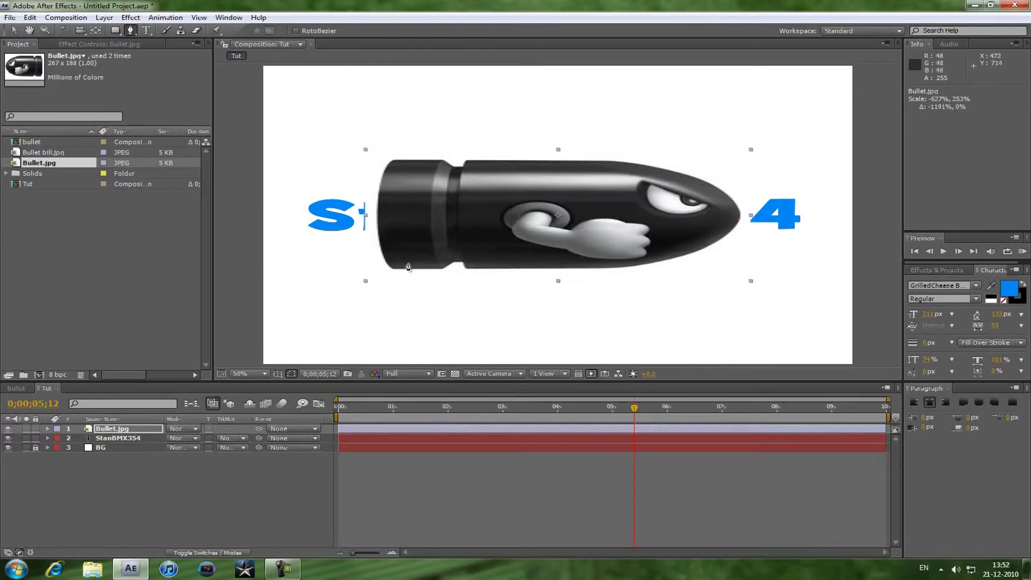
click(390, 270)
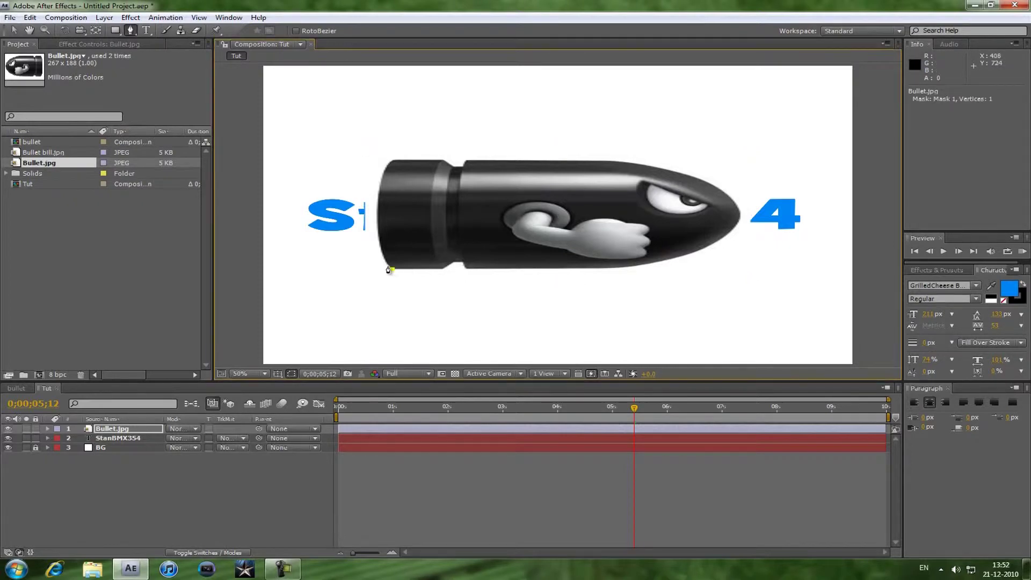
click(378, 248)
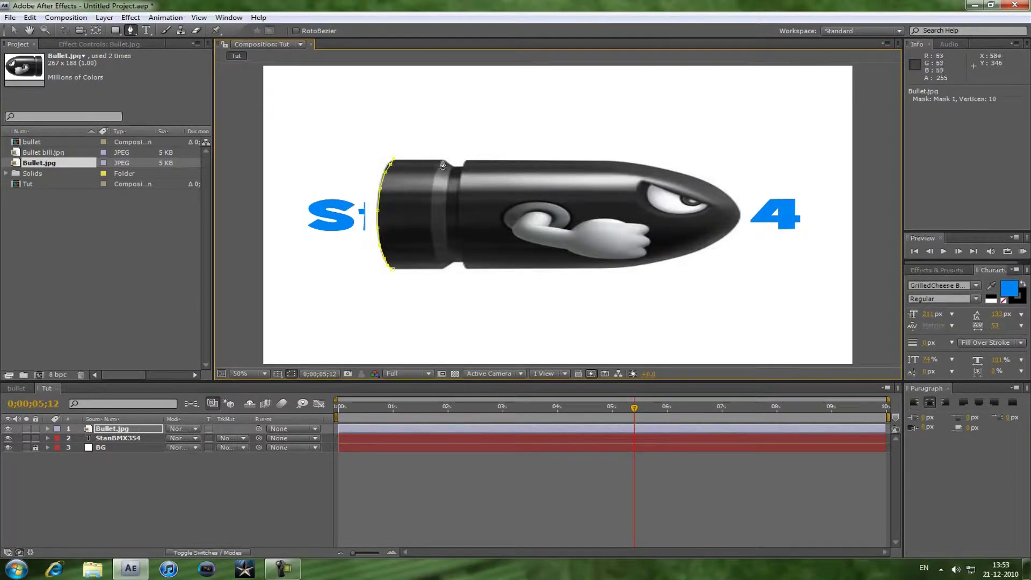
click(616, 161)
click(660, 168)
click(698, 181)
click(728, 196)
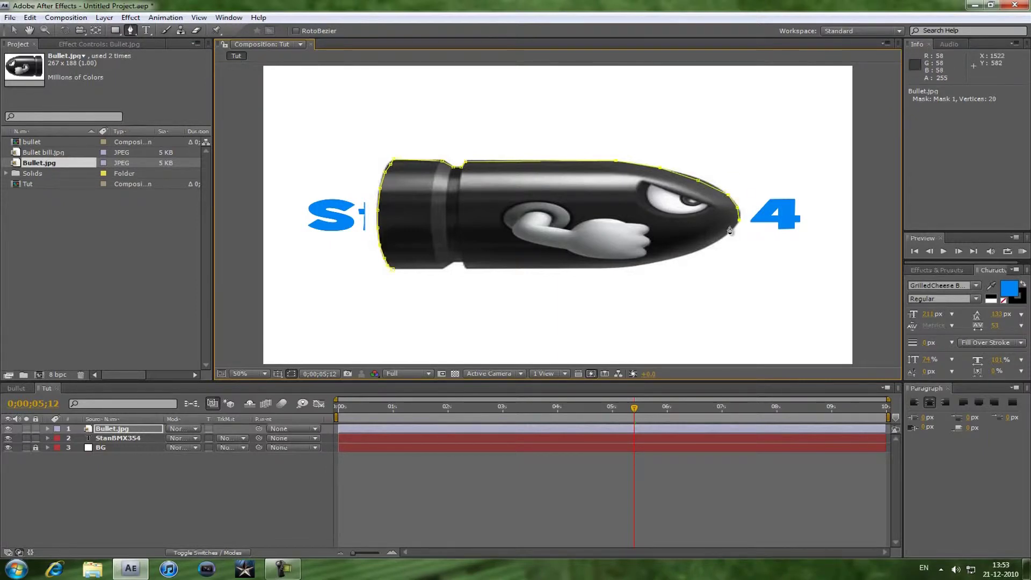
Step: Continue the mask from the nose along the bullet's lower edge and close it at the rear starting point
click(724, 234)
click(133, 30)
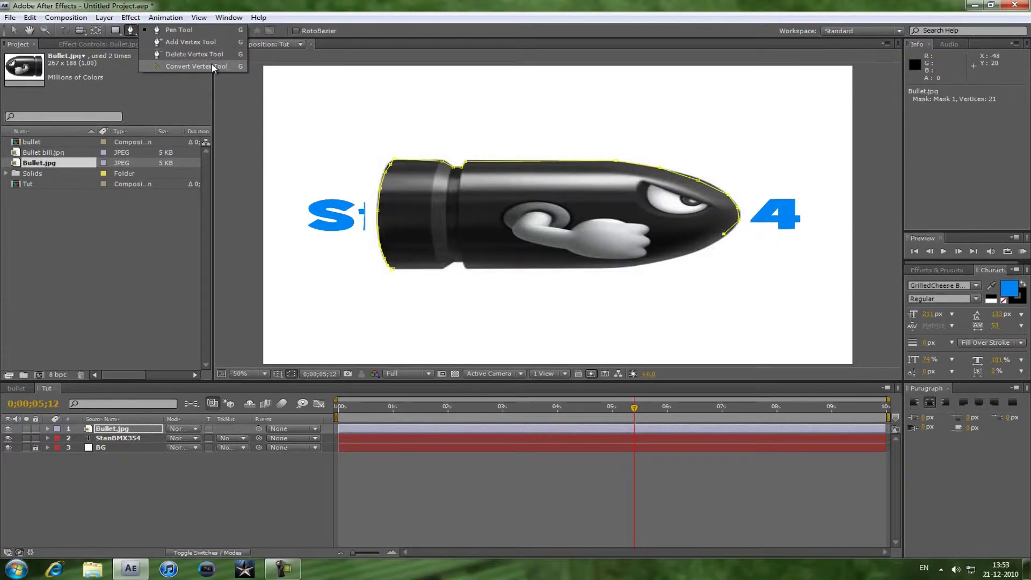
click(185, 32)
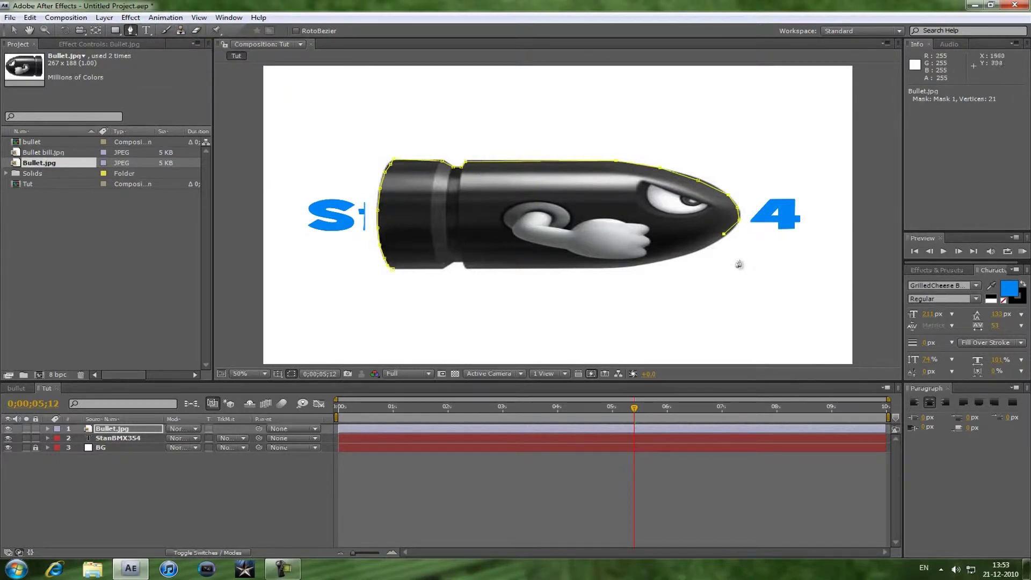
click(697, 251)
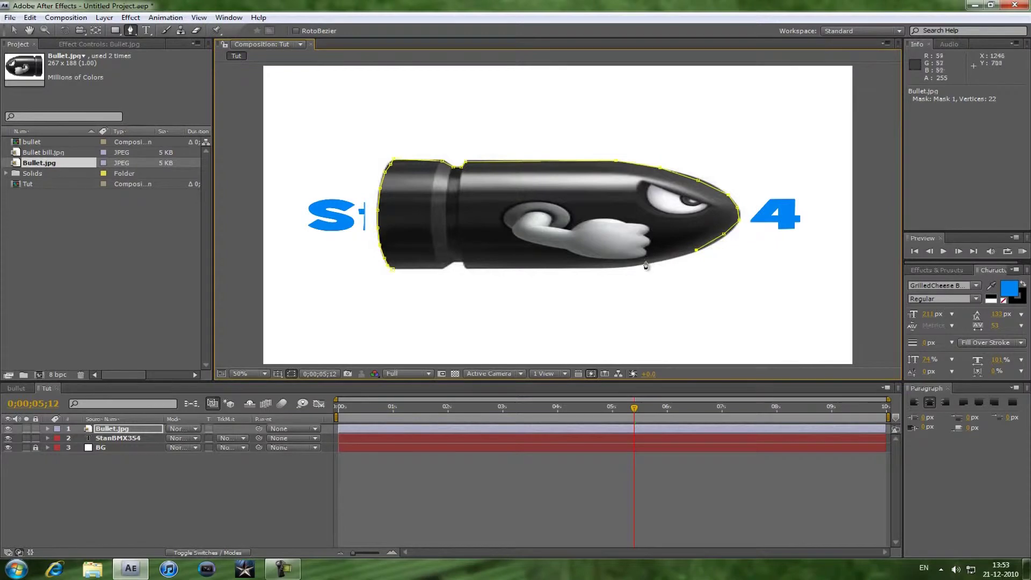
click(646, 265)
click(608, 269)
click(547, 267)
click(465, 267)
click(457, 265)
click(452, 262)
click(441, 268)
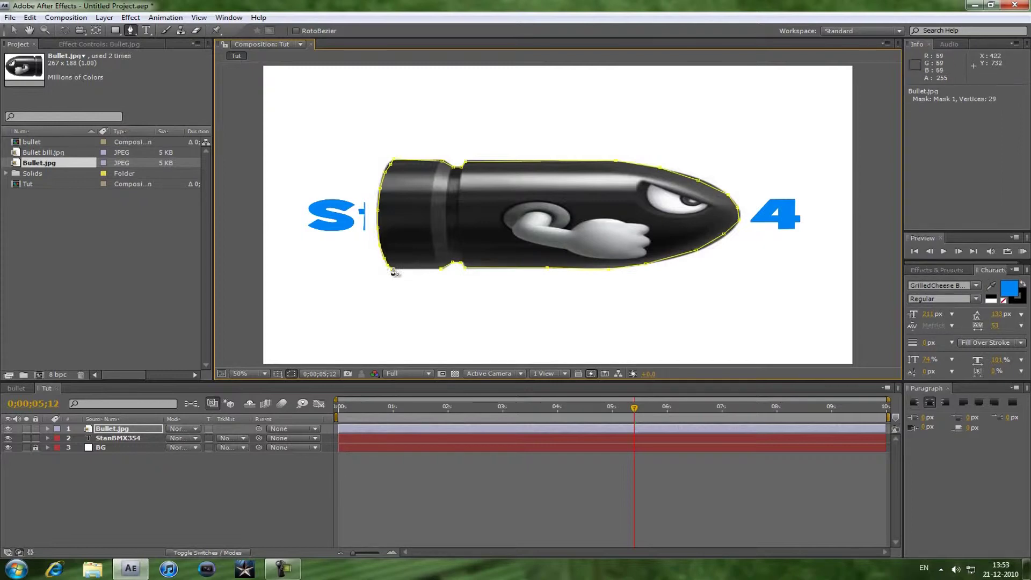
click(393, 271)
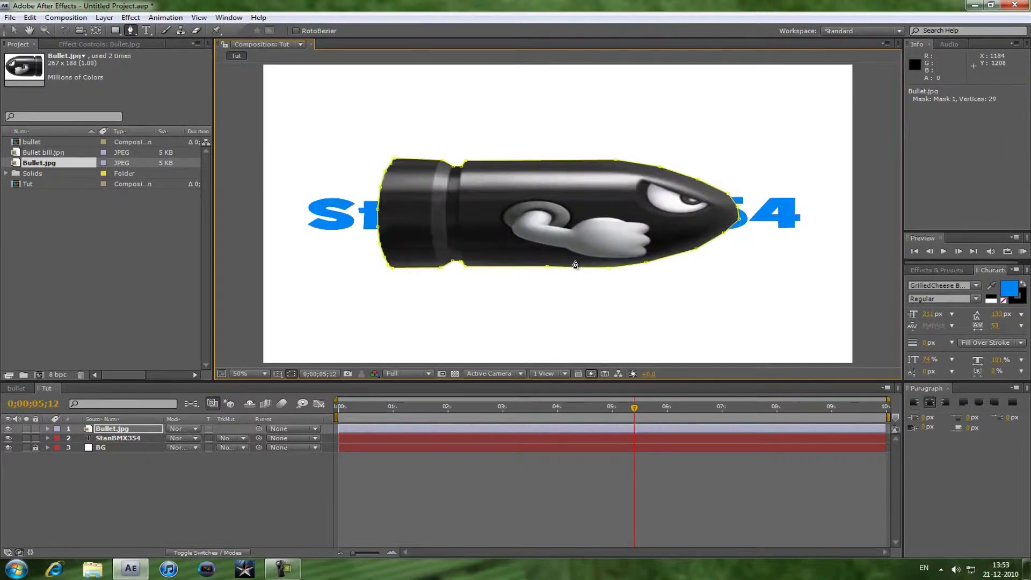
Step: Set the bullet mask's expansion to 1.0 pixels and leave the layer deselected
scroll(625, 270, down, 4)
scroll(625, 270, up, 4)
key(h)
key(v)
click(898, 226)
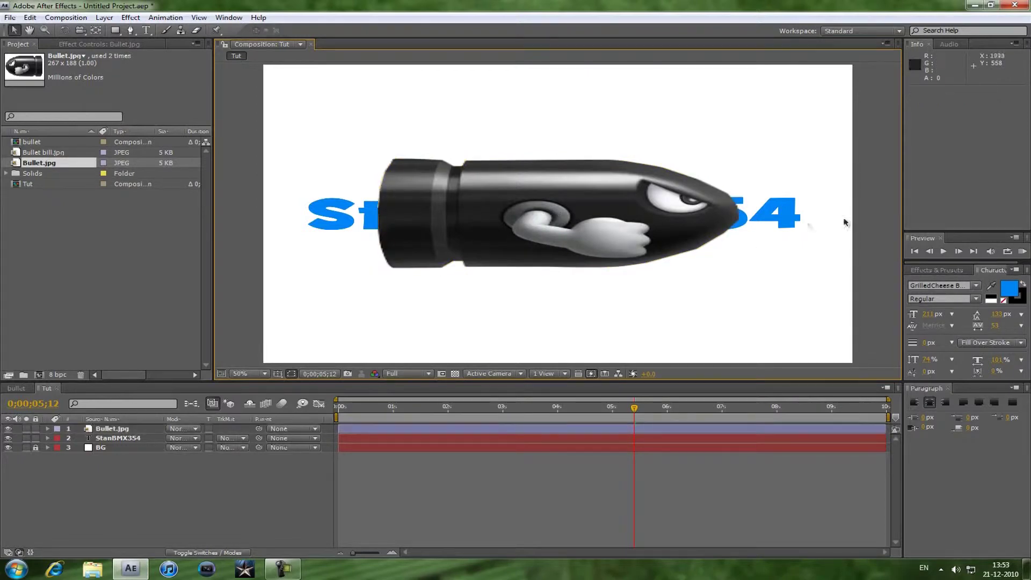
click(605, 217)
scroll(679, 241, down, 2)
scroll(678, 240, up, 2)
click(885, 197)
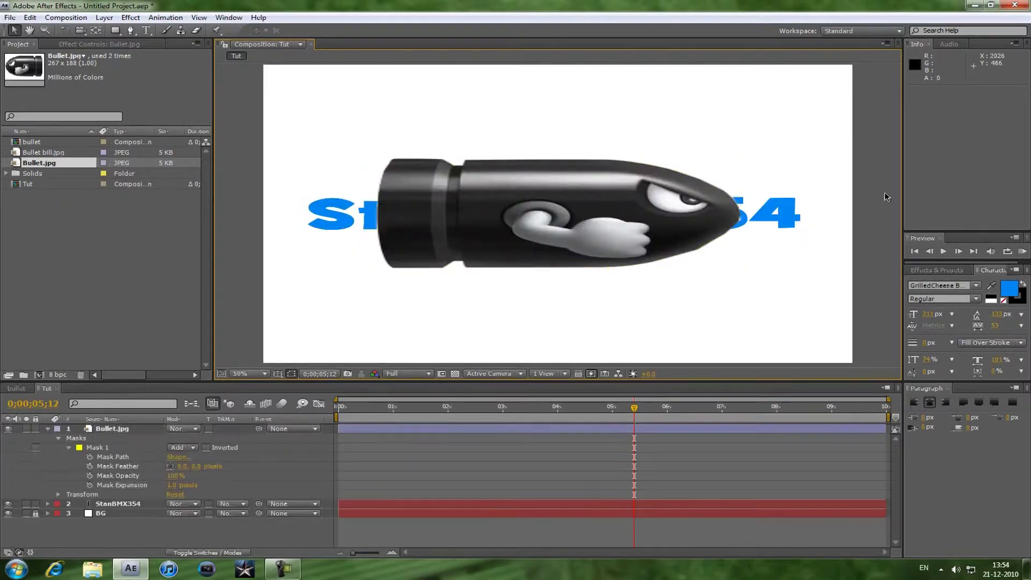
Step: Move the bullet out of the frame past the composition's left edge, to about -592, 520
key(comma)
drag(573, 213, 335, 211)
key(Return)
key(Return)
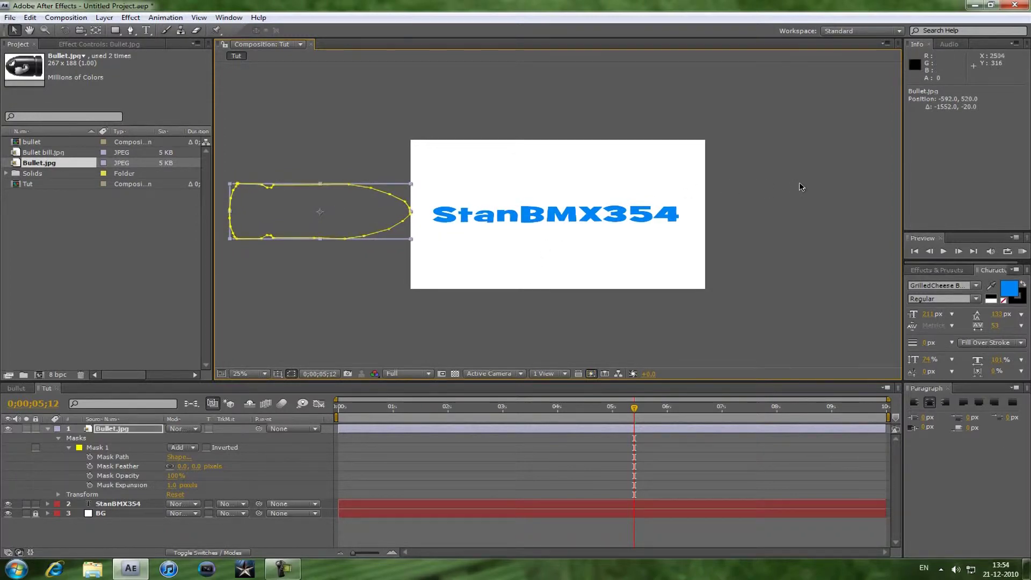
click(466, 259)
key(period)
key(period)
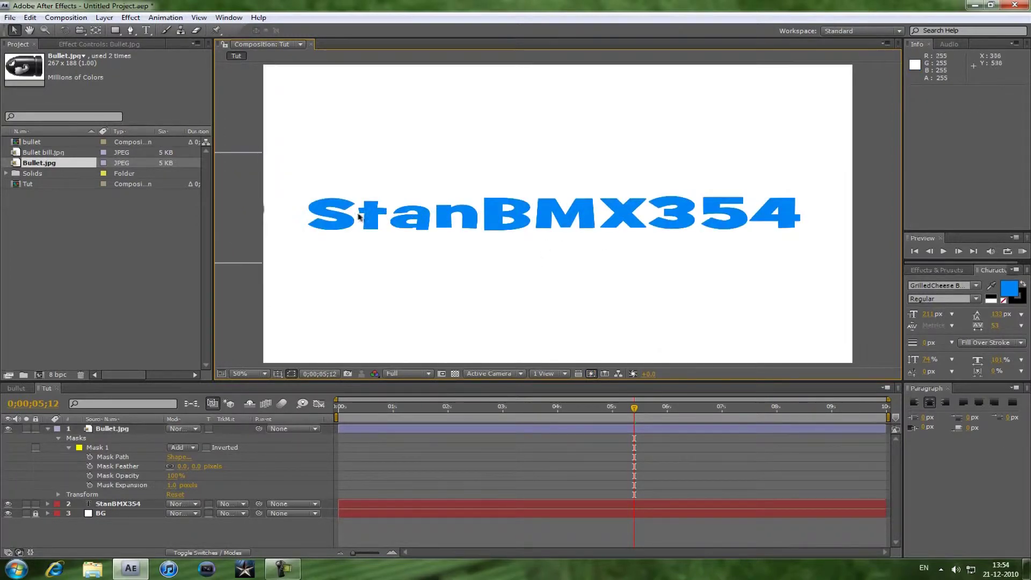
Step: Nudge the bullet further left to about -597, 519.8 so its tip clears the composition's edge completely
scroll(583, 214, up, 2)
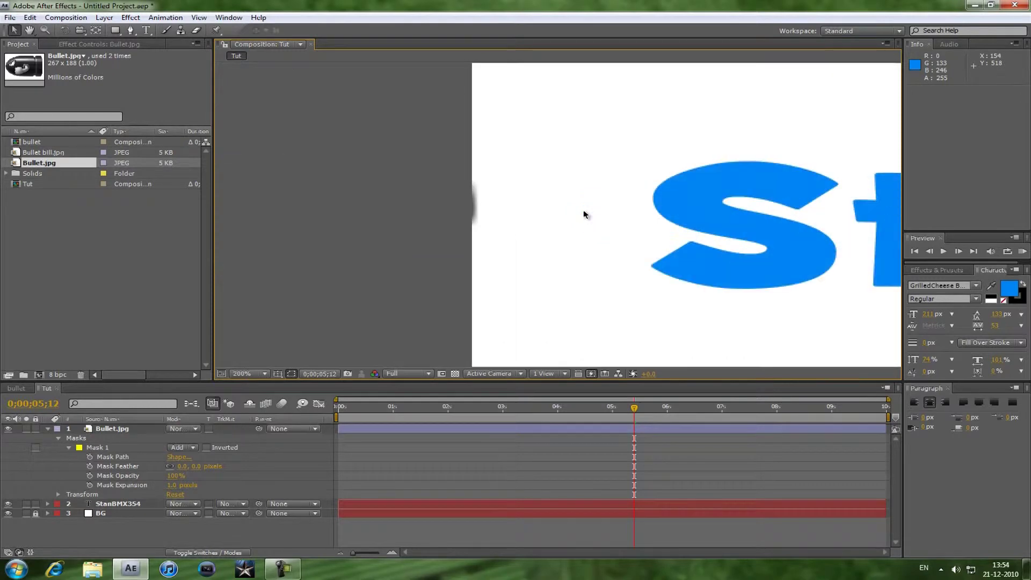
scroll(548, 207, up, 3)
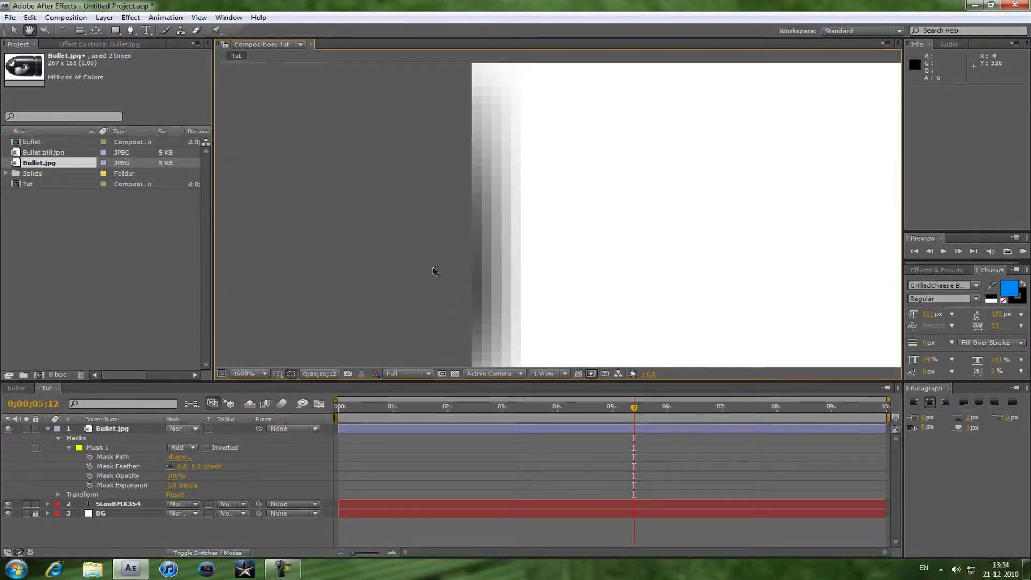
key(v)
click(428, 242)
key(Left)
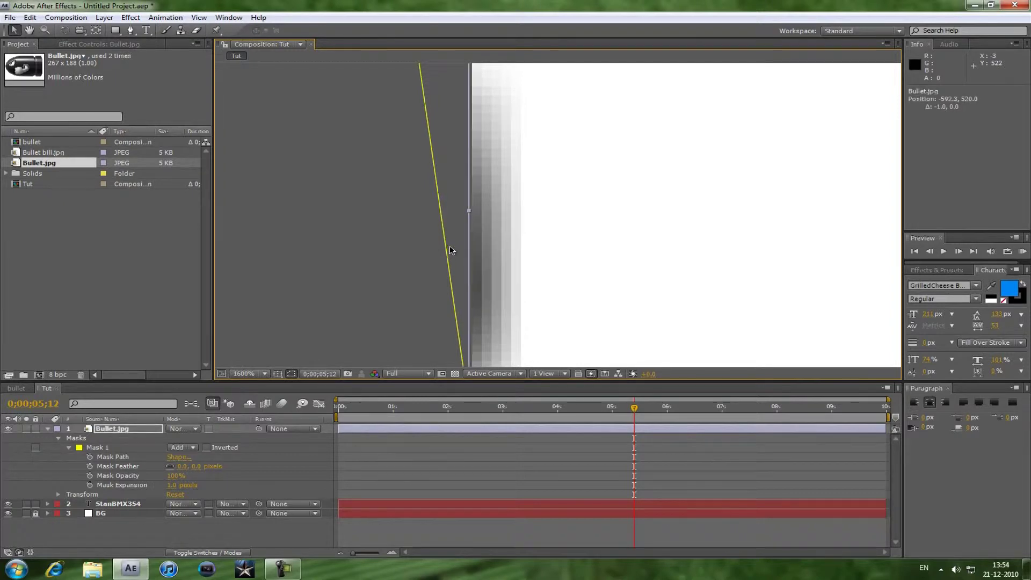
key(Left)
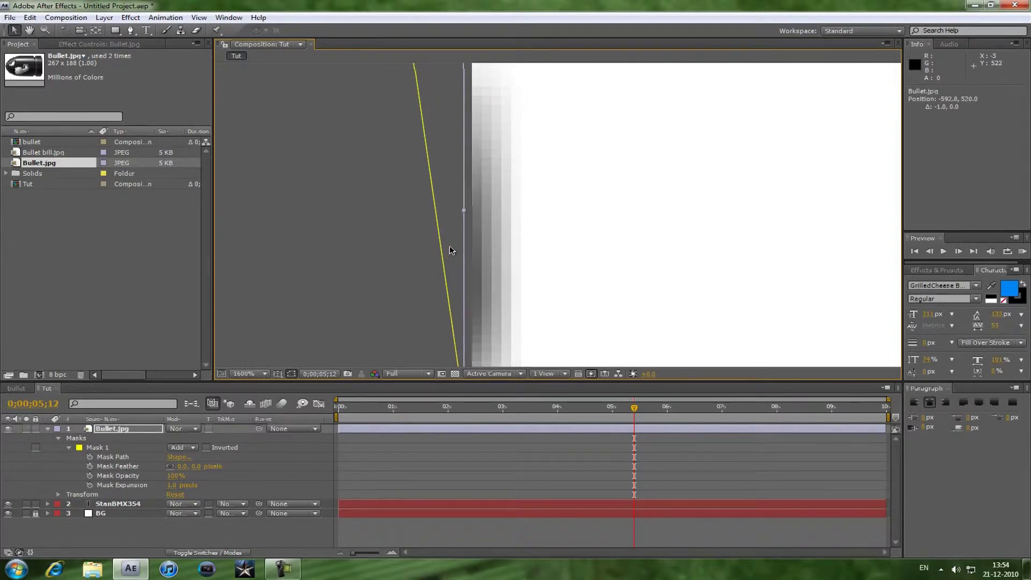
key(Left)
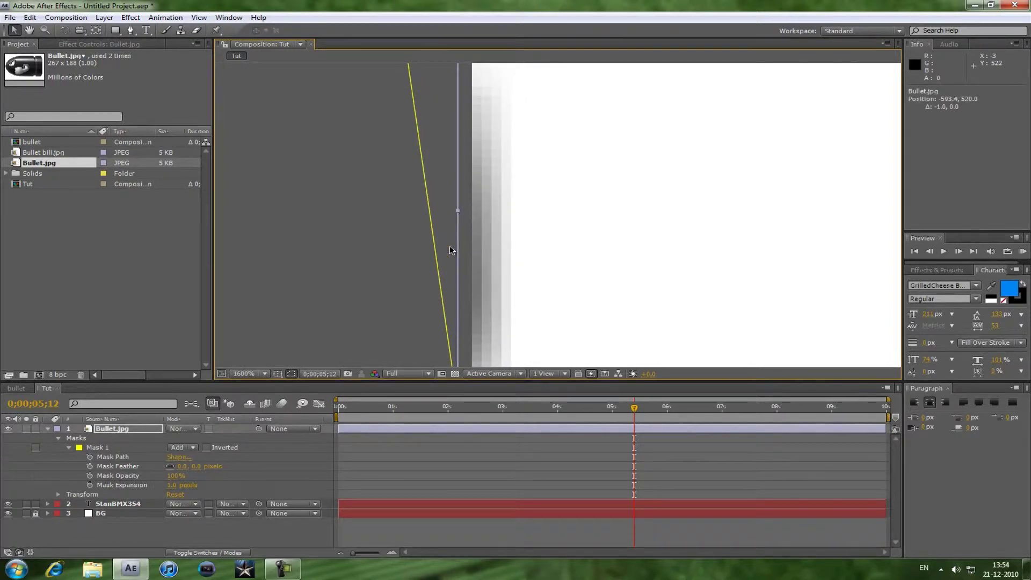
key(Left)
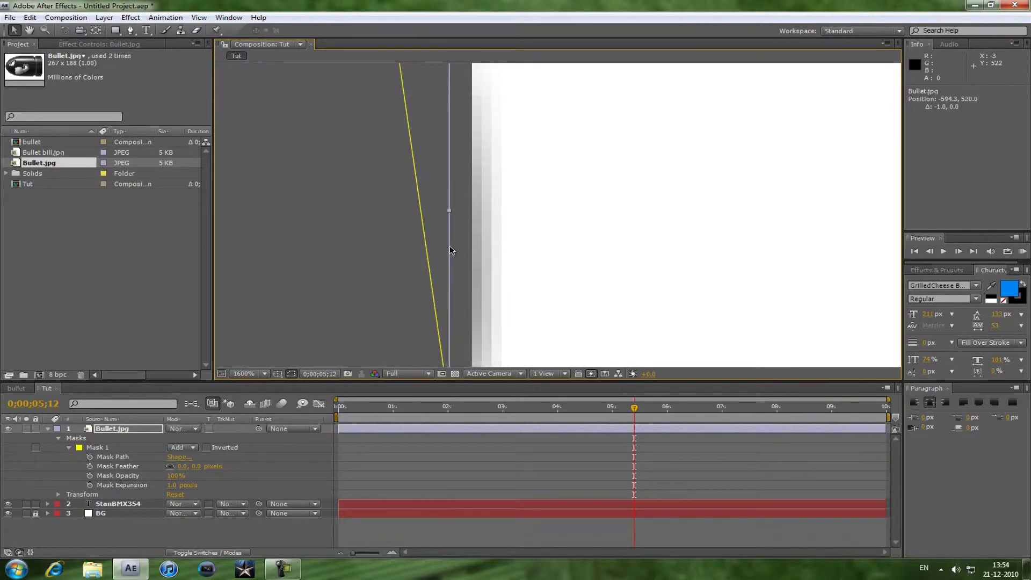
drag(382, 213, 358, 212)
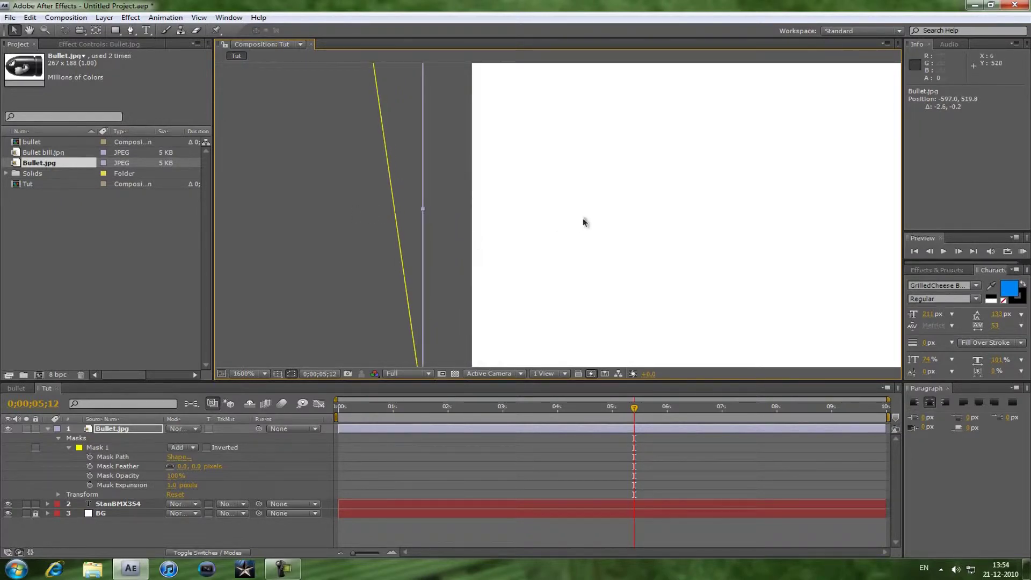
scroll(578, 214, down, 5)
scroll(579, 214, up, 2)
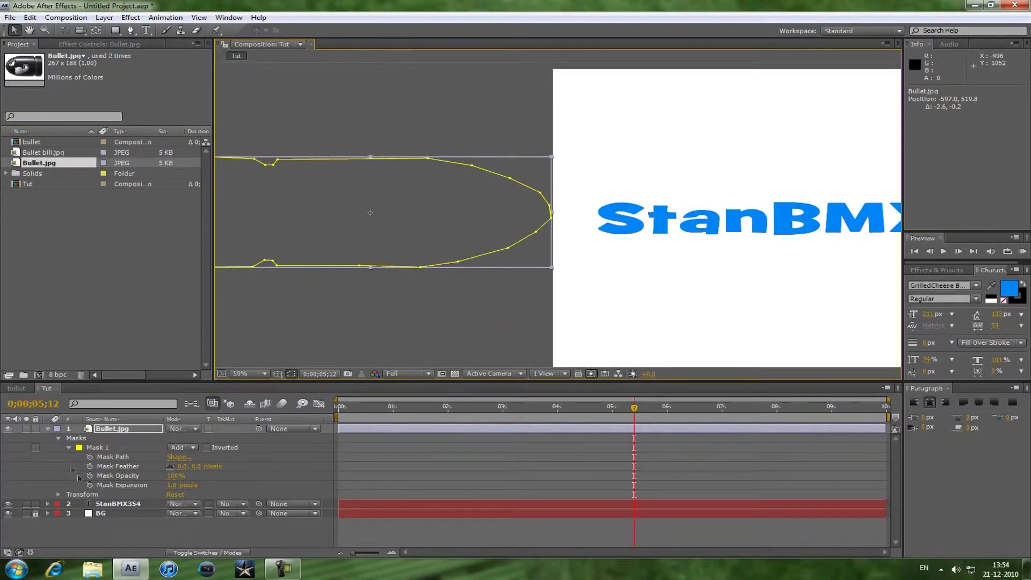
Step: Show only the Position property of the Bullet.jpg layer and enable keyframing for it at 0;00;05;12
click(47, 428)
click(47, 429)
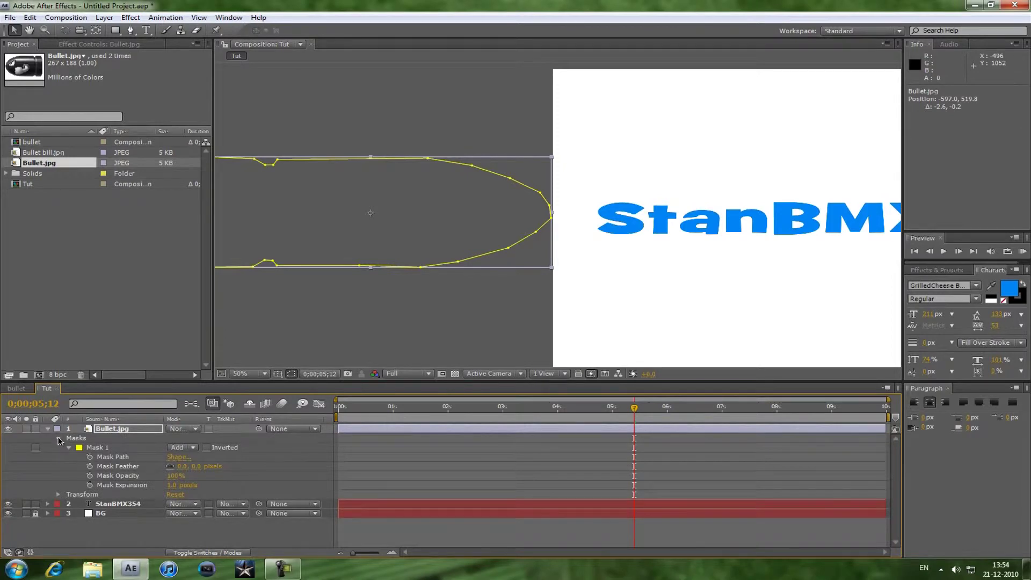
click(59, 438)
click(58, 448)
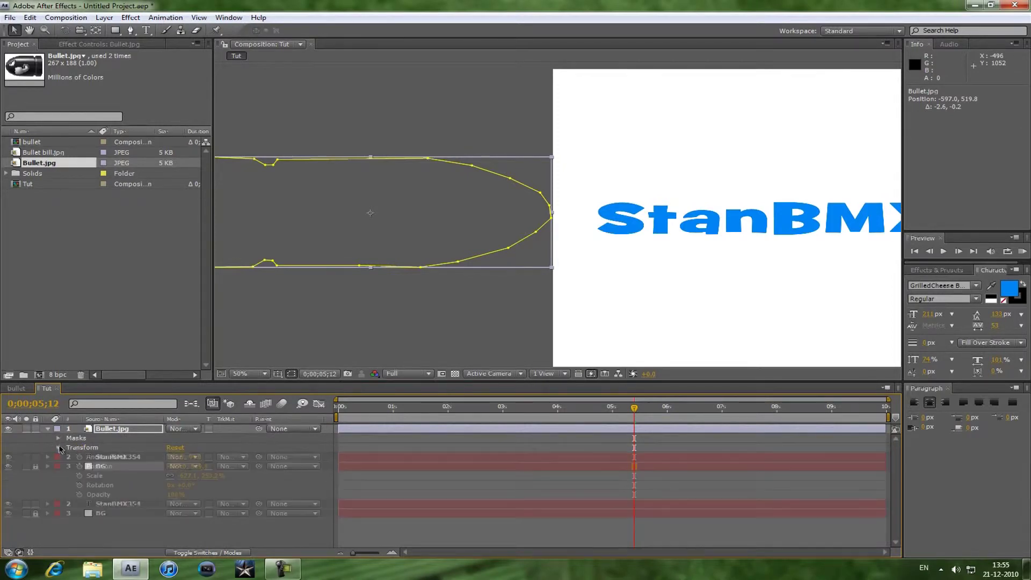
click(108, 429)
key(p)
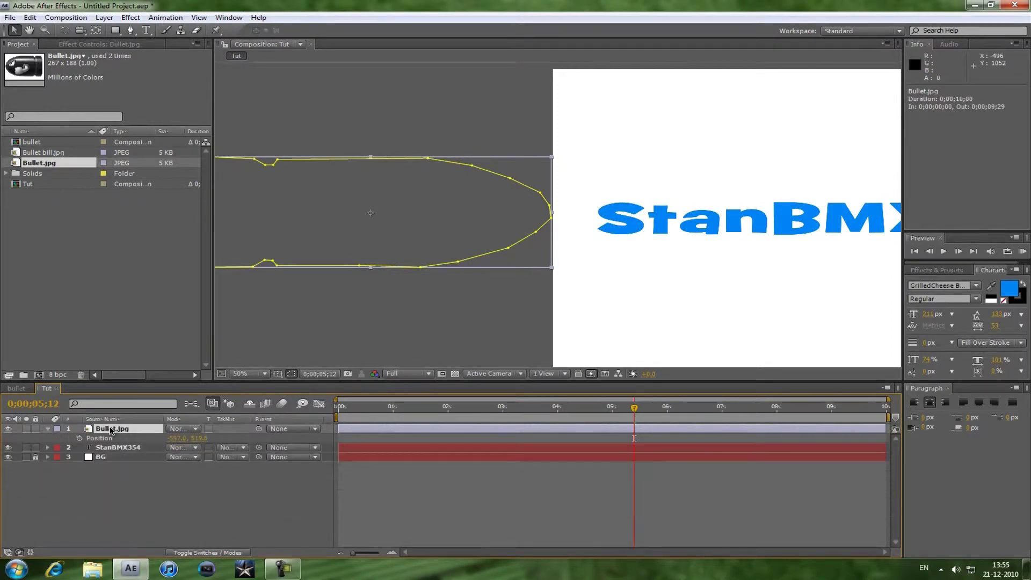
click(79, 438)
Step: Move the playhead to 0;00;00;15 and shift the bullet's position keyframe onto it
scroll(692, 258, down, 1)
scroll(685, 269, up, 1)
scroll(558, 215, down, 1)
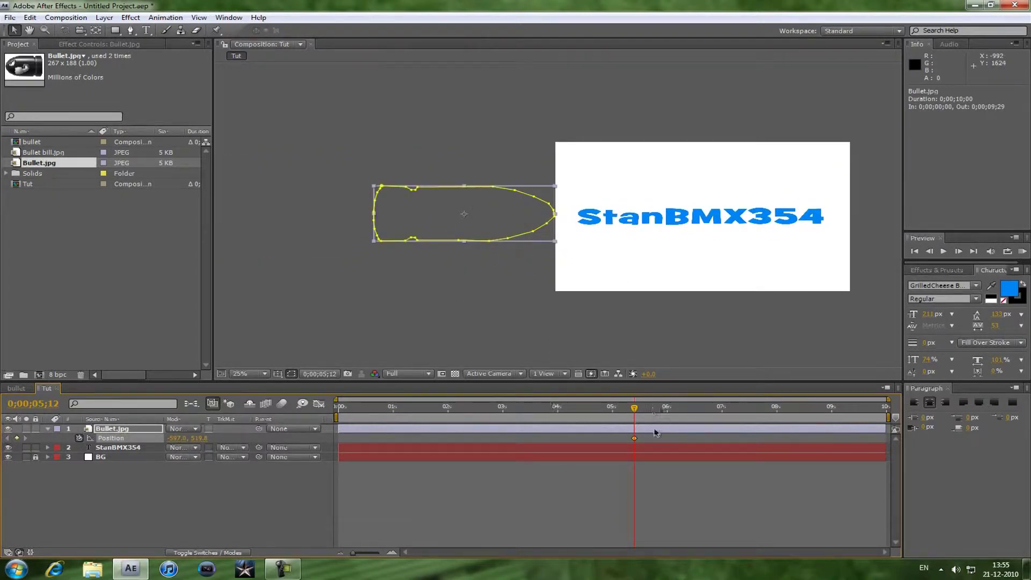
drag(634, 439, 359, 441)
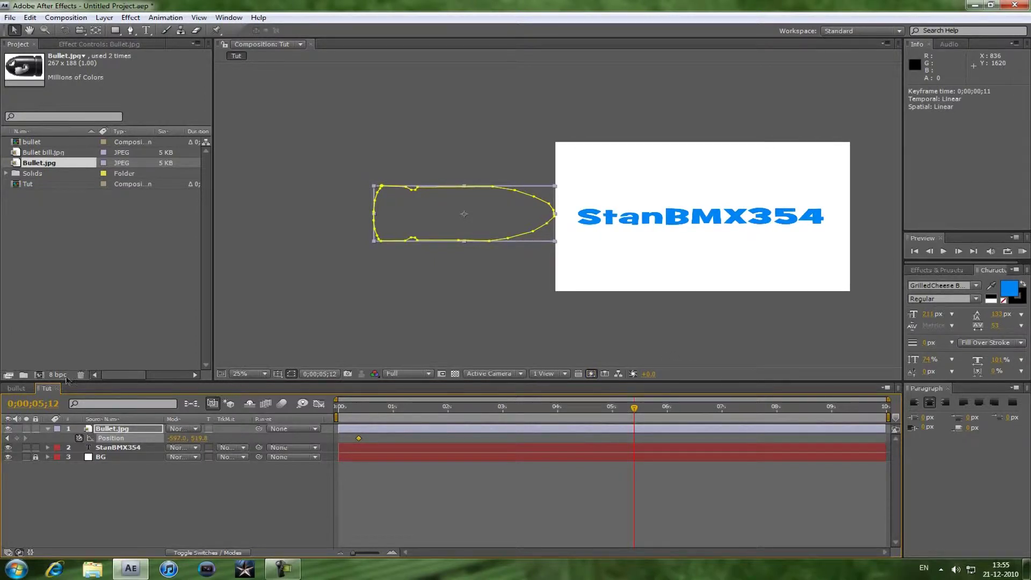
click(320, 374)
text(0.3)
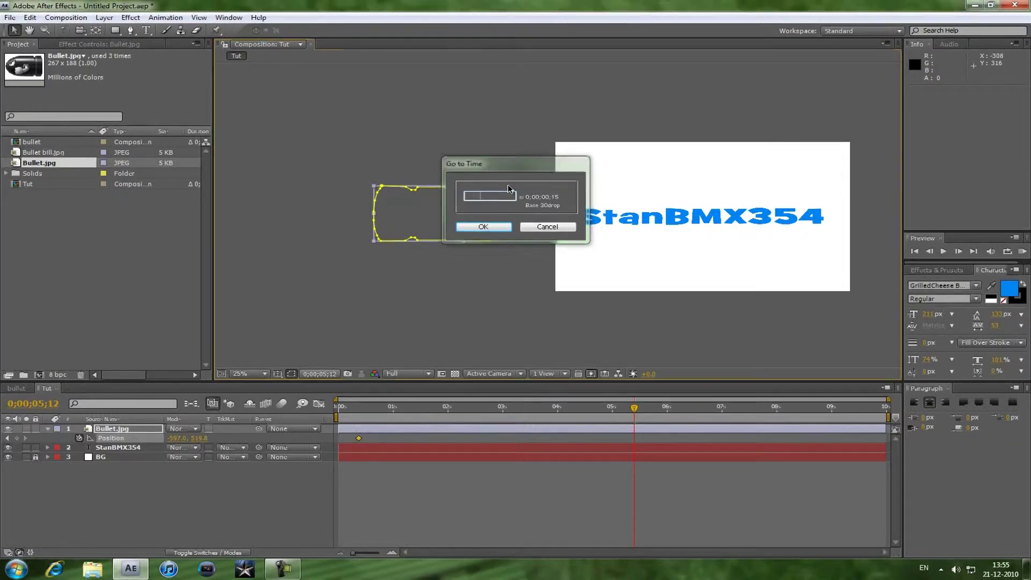
key(Return)
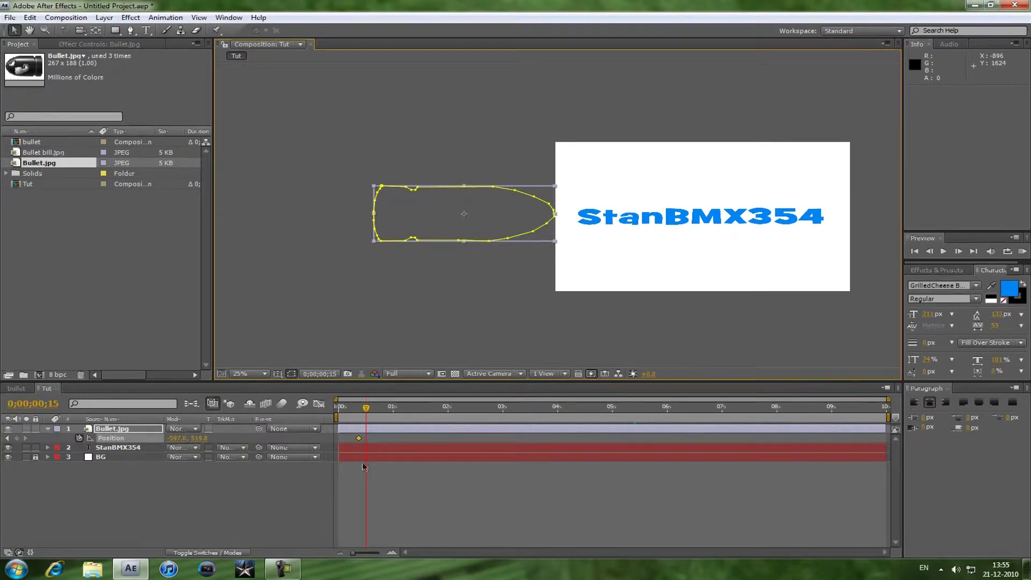
drag(349, 553, 375, 552)
drag(412, 439, 437, 439)
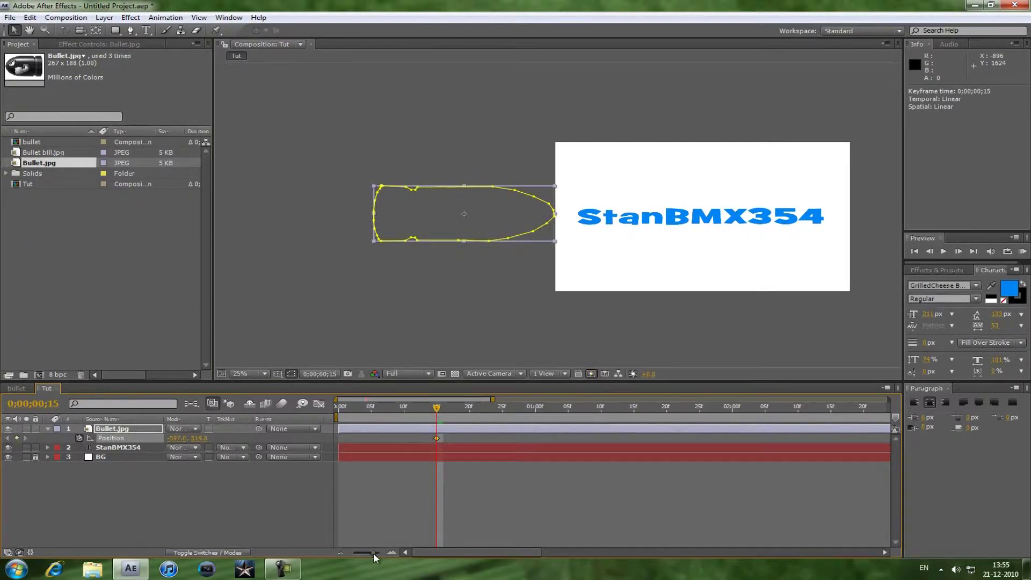
Step: At 0;00;01;15, move the bullet horizontally across and out of the frame's right side to about 2519, 519.8, adding a second keyframe
drag(373, 552, 353, 553)
key(space)
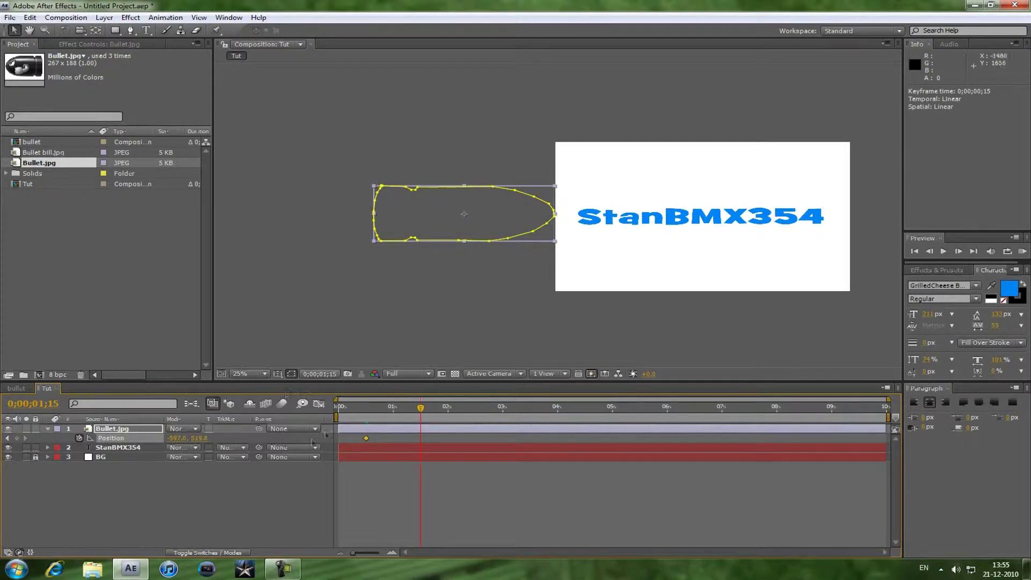
click(178, 438)
key(Return)
click(501, 211)
drag(501, 217, 869, 219)
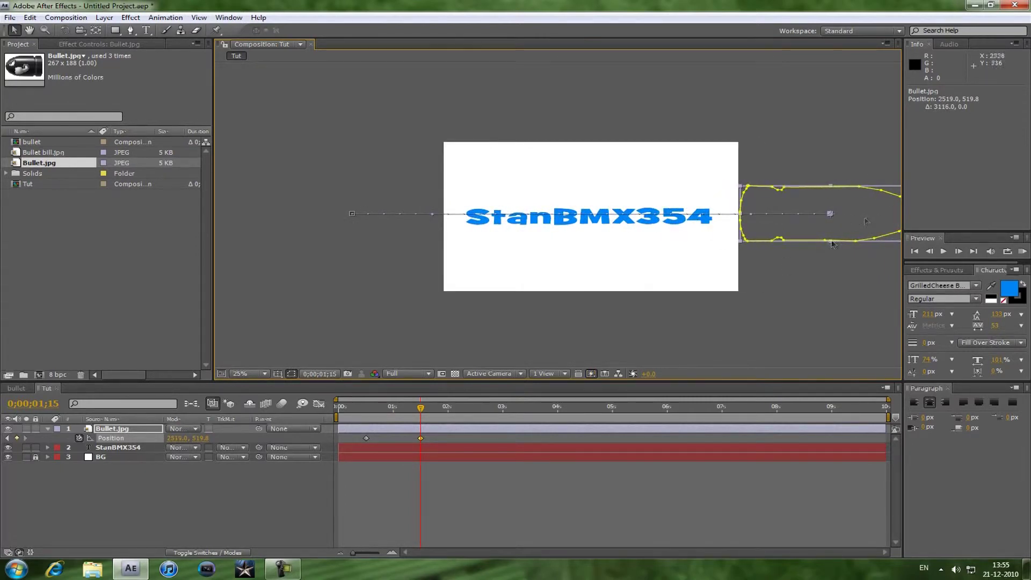
Step: Add an Opacity animator to the StanBMX354 text layer and set its opacity to 0%
click(48, 430)
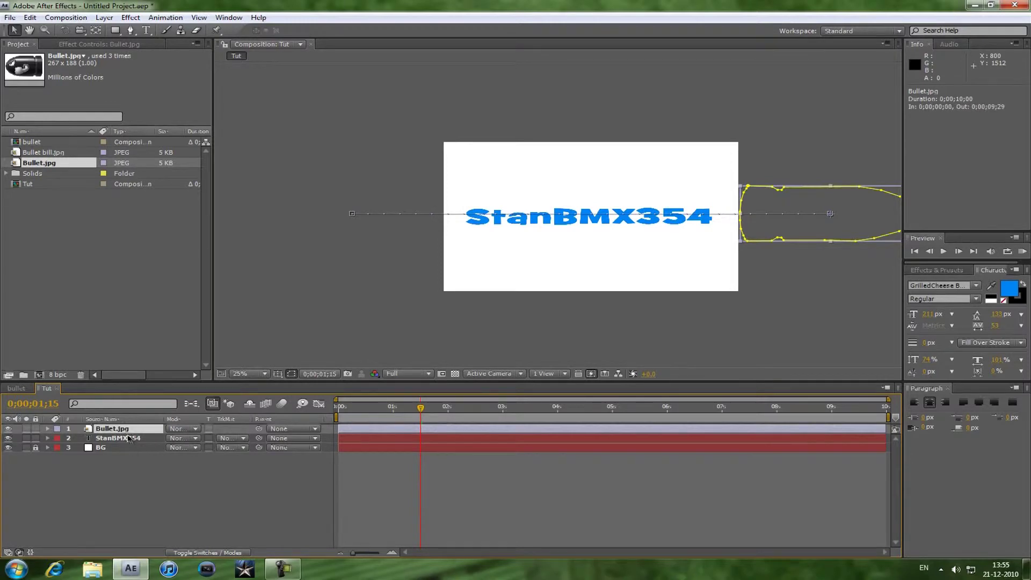
mouse_move(126, 440)
mouse_down()
mouse_move(125, 426)
mouse_move(107, 436)
mouse_move(122, 427)
mouse_move(112, 428)
mouse_up()
click(86, 438)
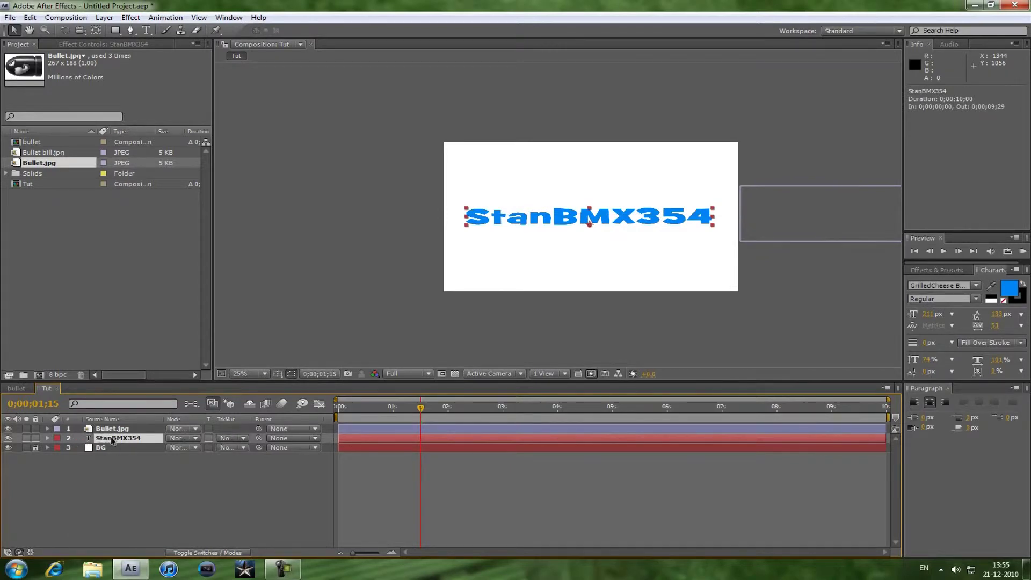
click(48, 438)
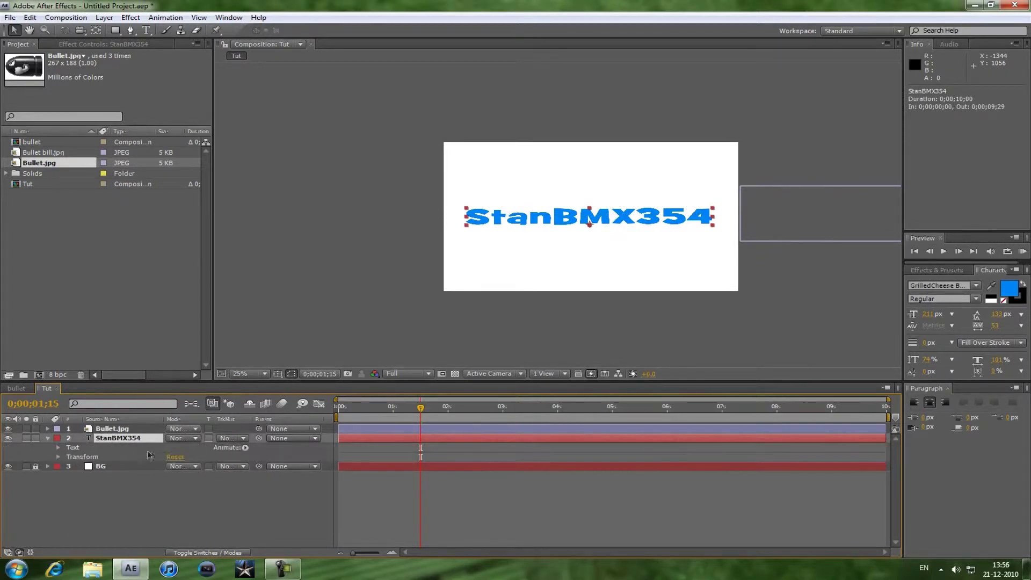
click(244, 448)
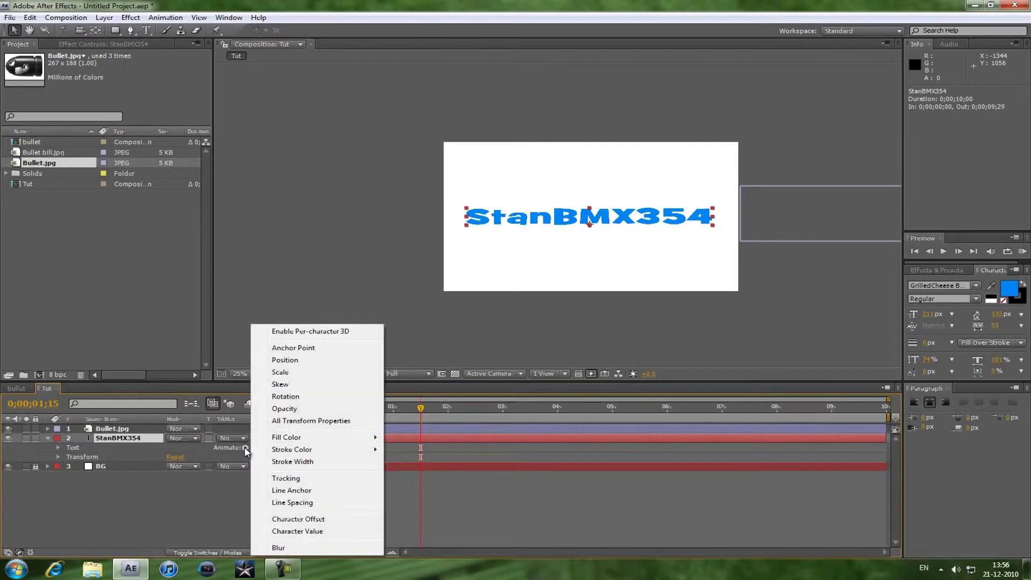
click(295, 410)
click(176, 504)
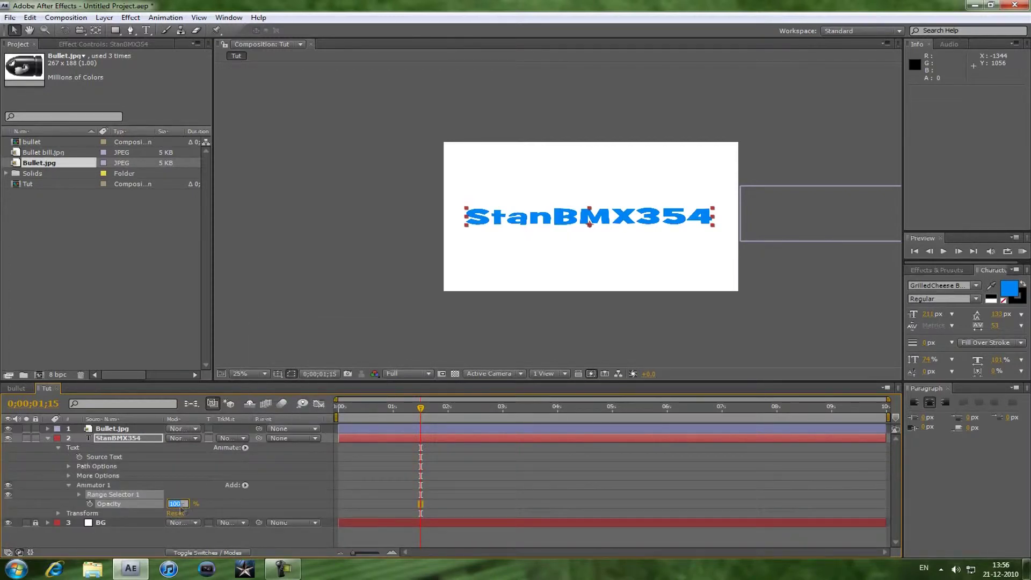
text(0)
key(Return)
Step: Enable keyframing for the Offset of the title's Range Selector 1 at 0;00;00;22
click(80, 494)
click(101, 522)
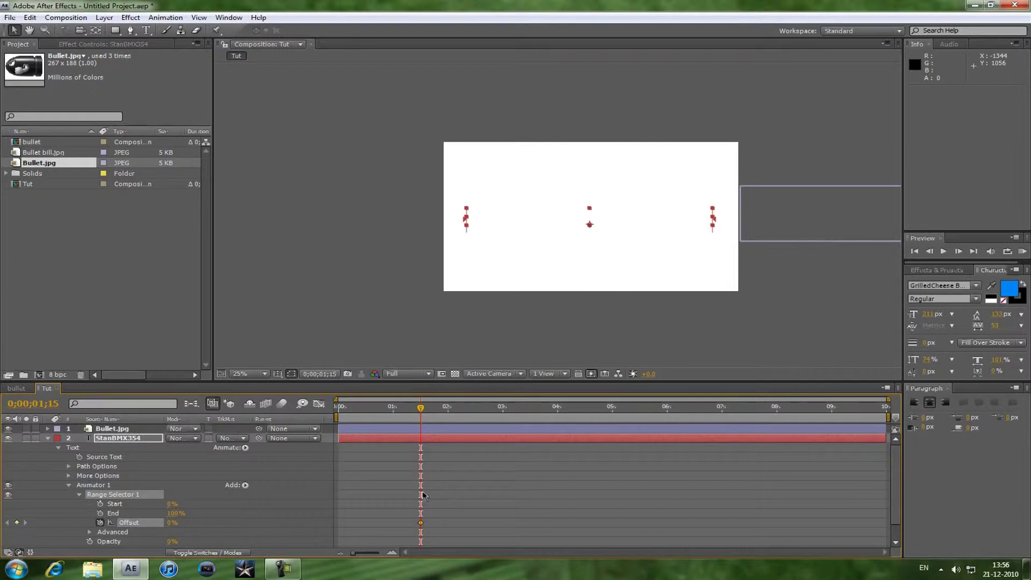
drag(420, 407, 374, 418)
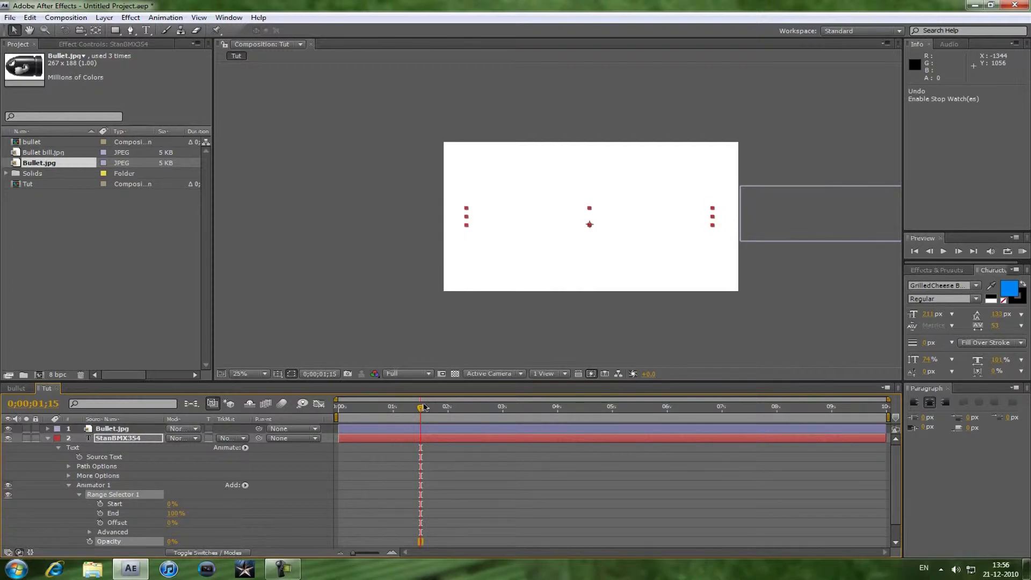
drag(424, 408, 379, 418)
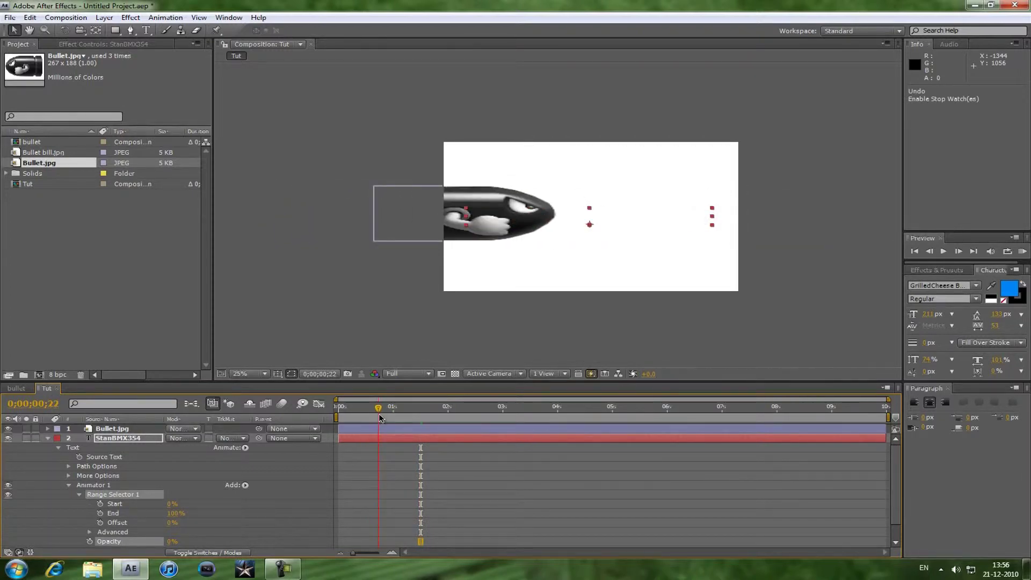
click(100, 522)
Step: At 0;00;01;11, set the range selector's Offset to 100% and preview the title reveal
drag(378, 410, 414, 409)
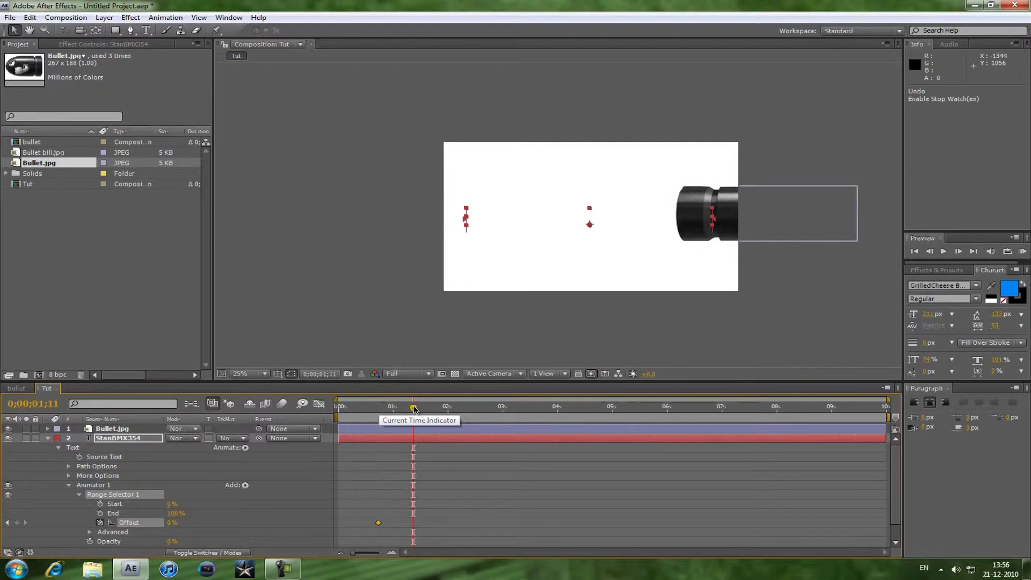
drag(170, 525, 226, 526)
key(KP_0)
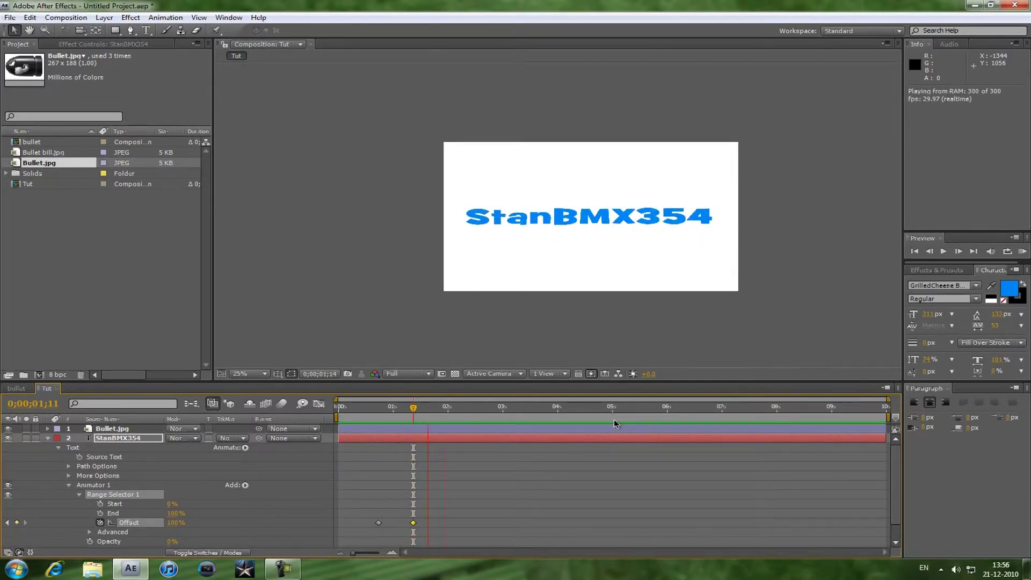
key(space)
Step: Collapse the title layer's properties and duplicate the Bullet.jpg layer
scroll(505, 246, down, 2)
scroll(504, 246, up, 2)
click(790, 233)
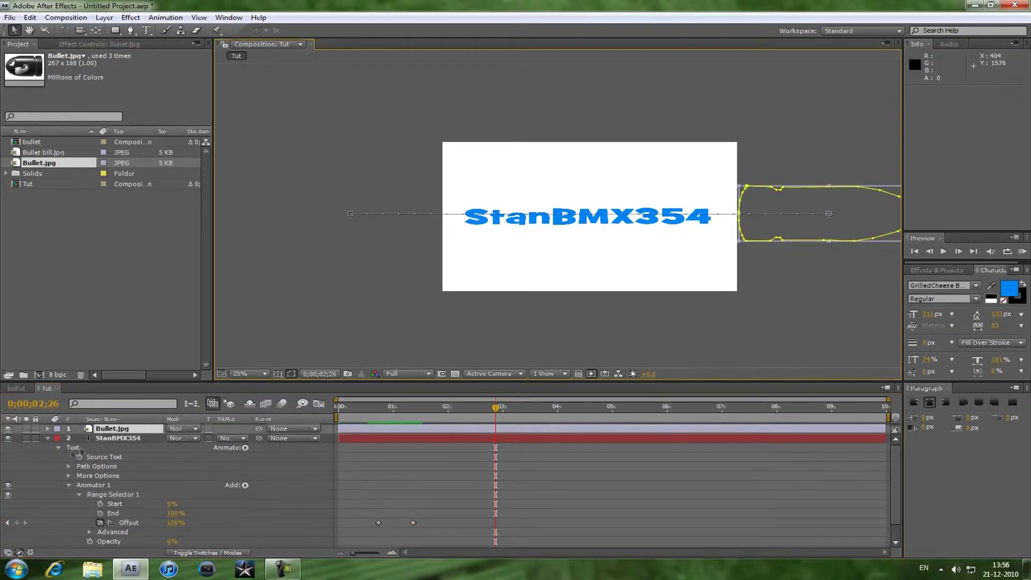
click(47, 438)
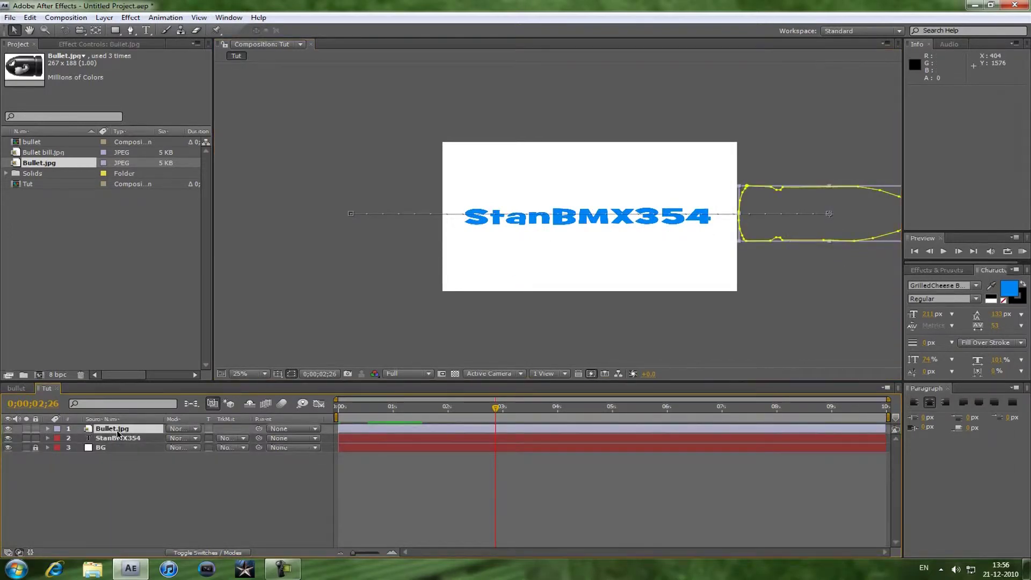
key(ctrl+d)
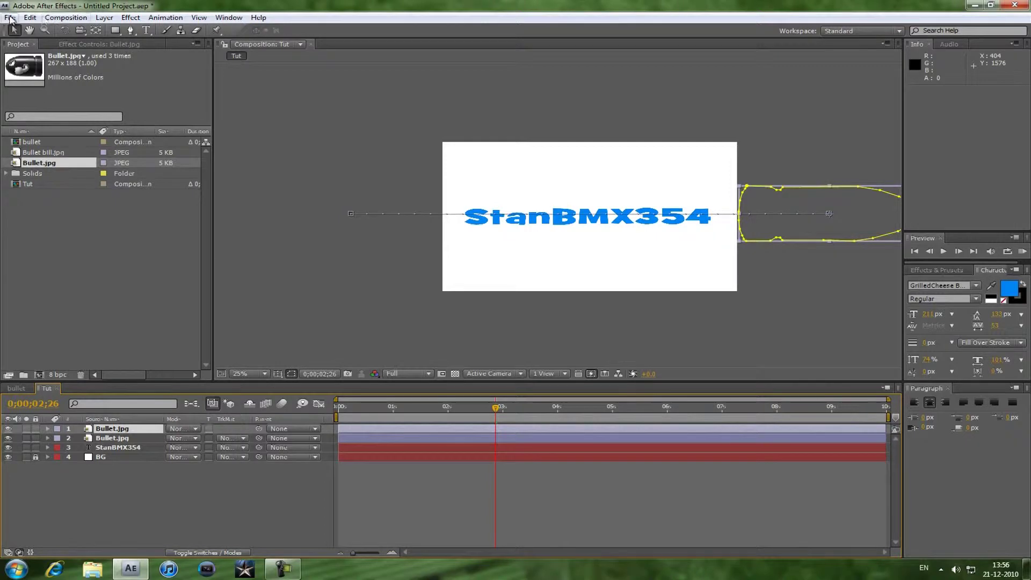
click(30, 17)
mouse_move(65, 17)
mouse_move(29, 17)
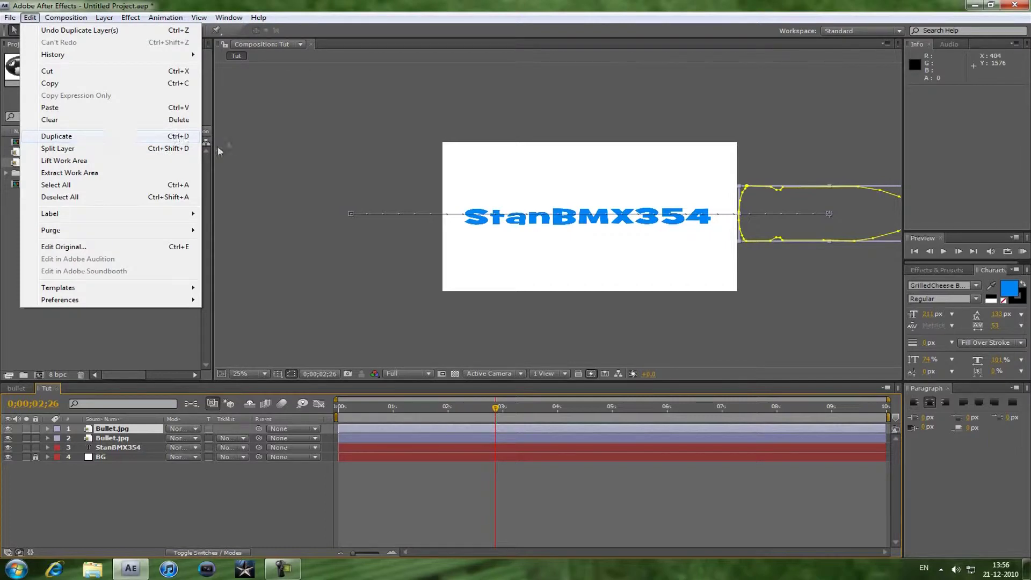
click(227, 503)
click(148, 428)
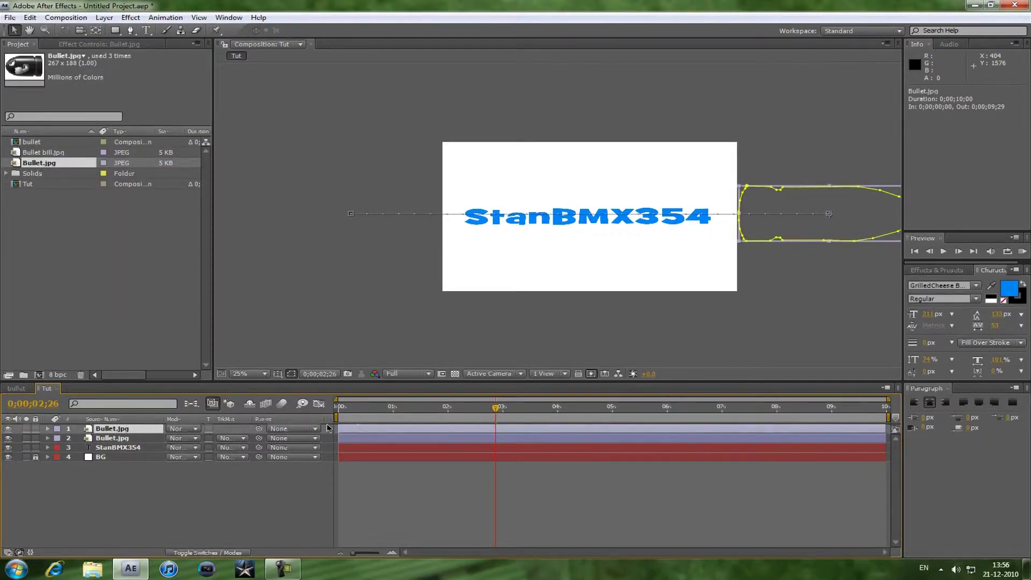
Step: Show the top Bullet.jpg copy's transform properties and remove its Position keyframes by disabling keyframing
click(47, 428)
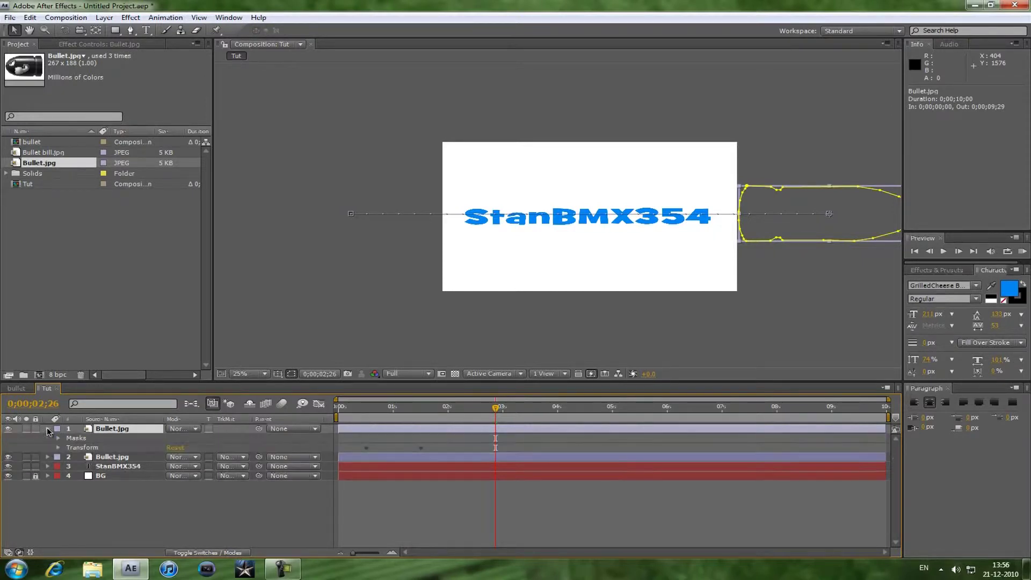
click(59, 448)
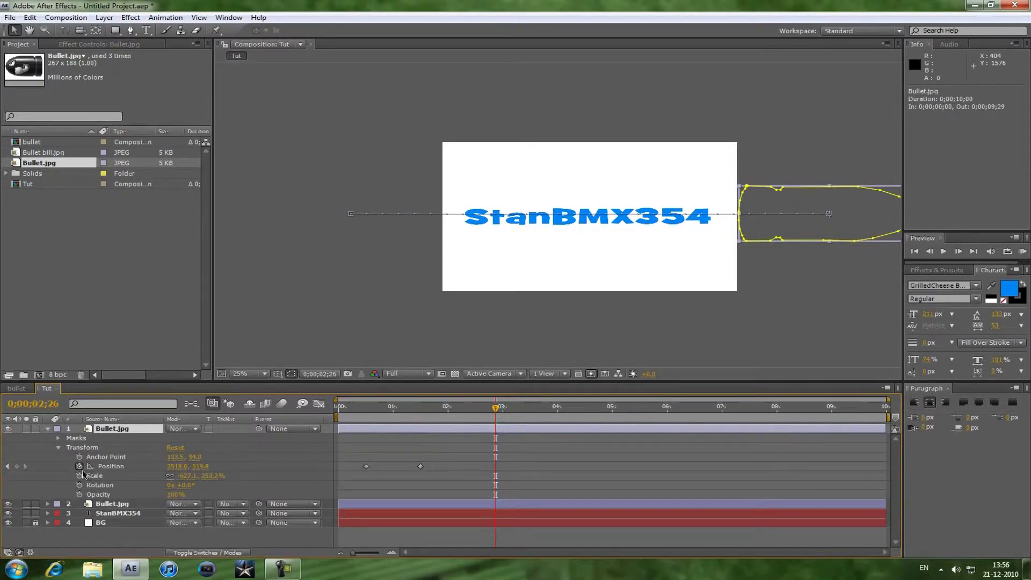
click(79, 466)
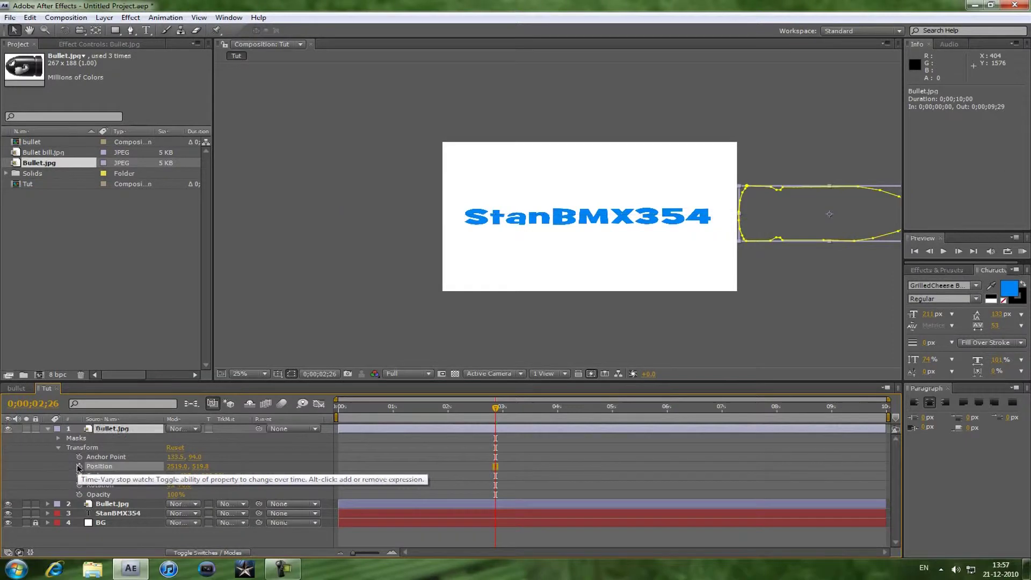
scroll(847, 295, up, 2)
scroll(847, 295, down, 2)
key(h)
drag(822, 268, 617, 285)
key(v)
key(slash)
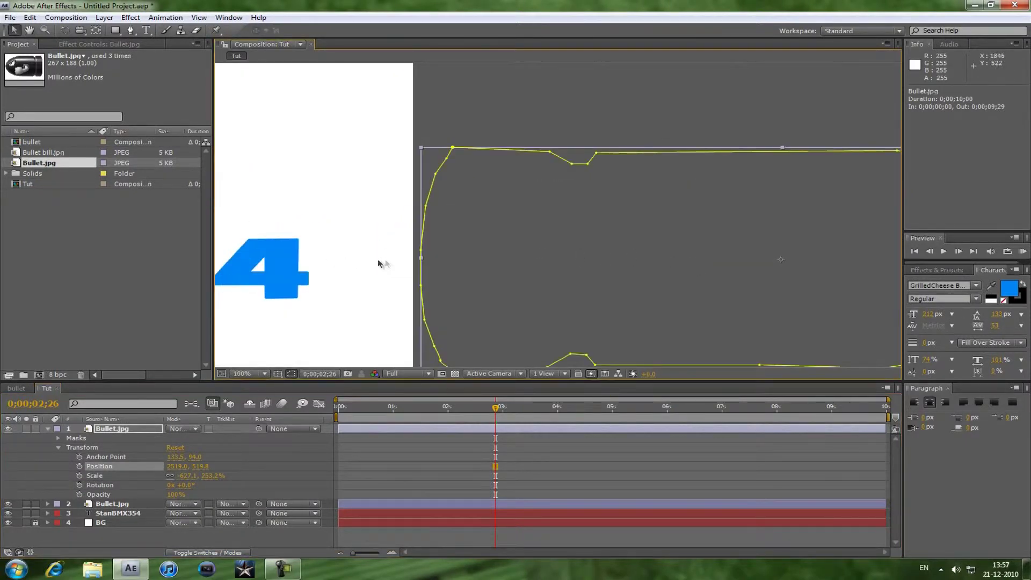
key(period)
key(period)
key(period)
key(h)
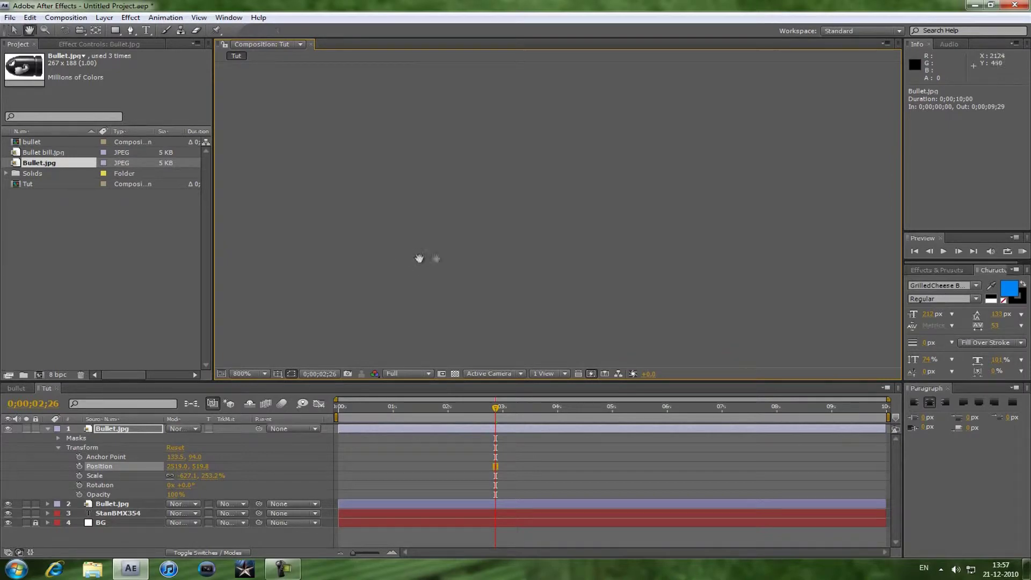
drag(295, 254, 631, 210)
drag(614, 278, 601, 177)
drag(600, 242, 611, 202)
key(v)
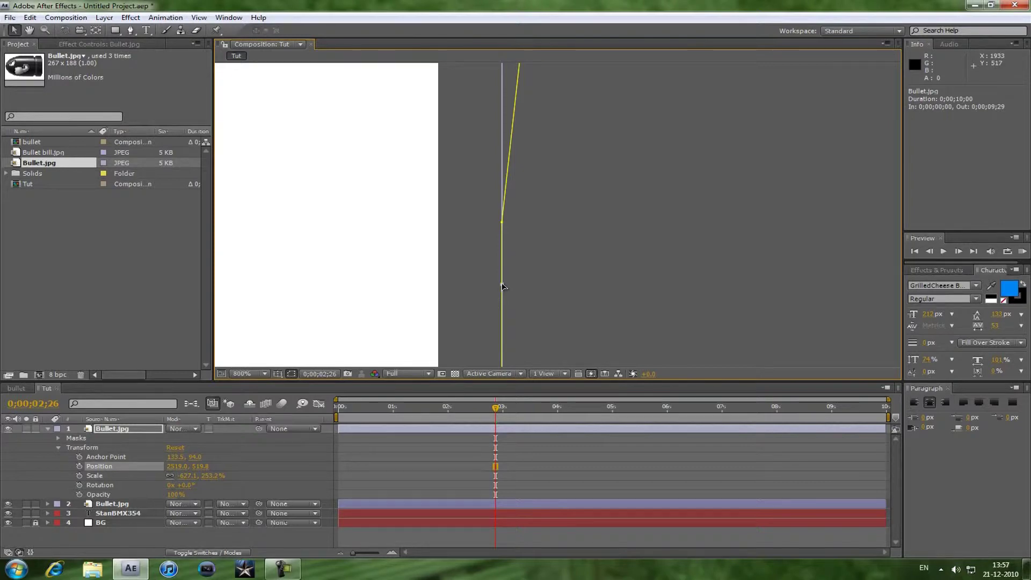
drag(504, 285, 525, 283)
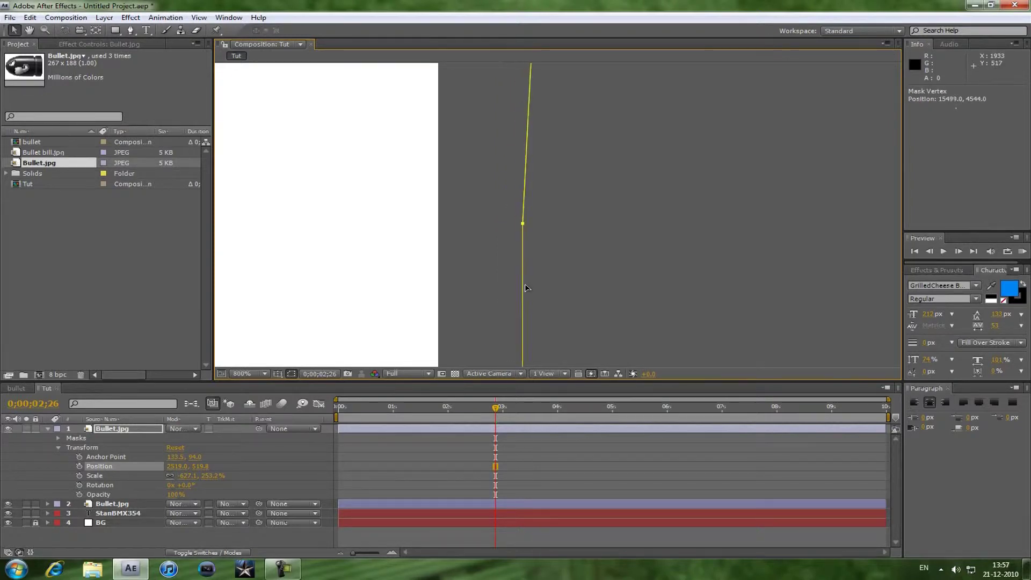
key(ctrl+z)
scroll(657, 272, down, 10)
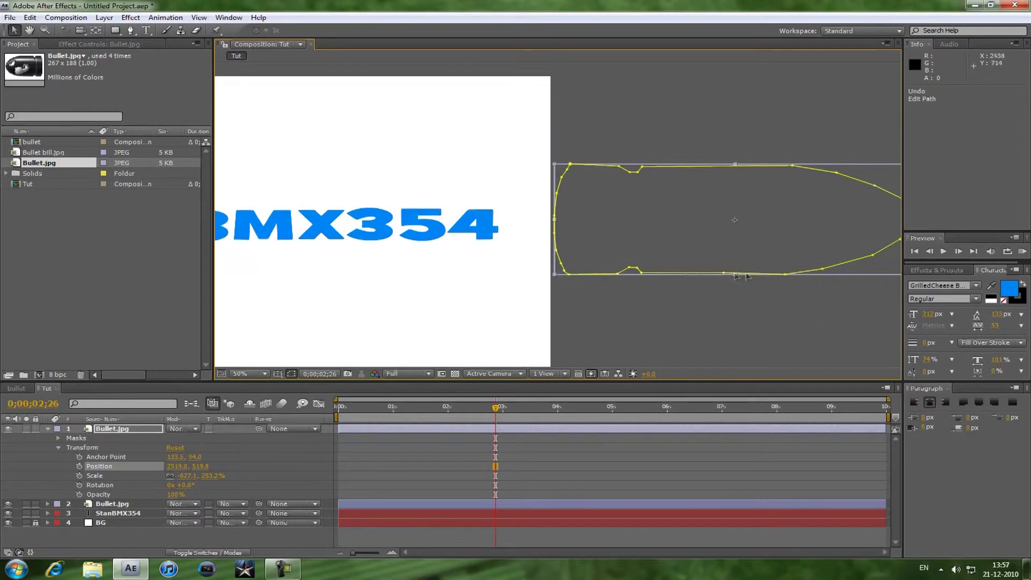
key(End)
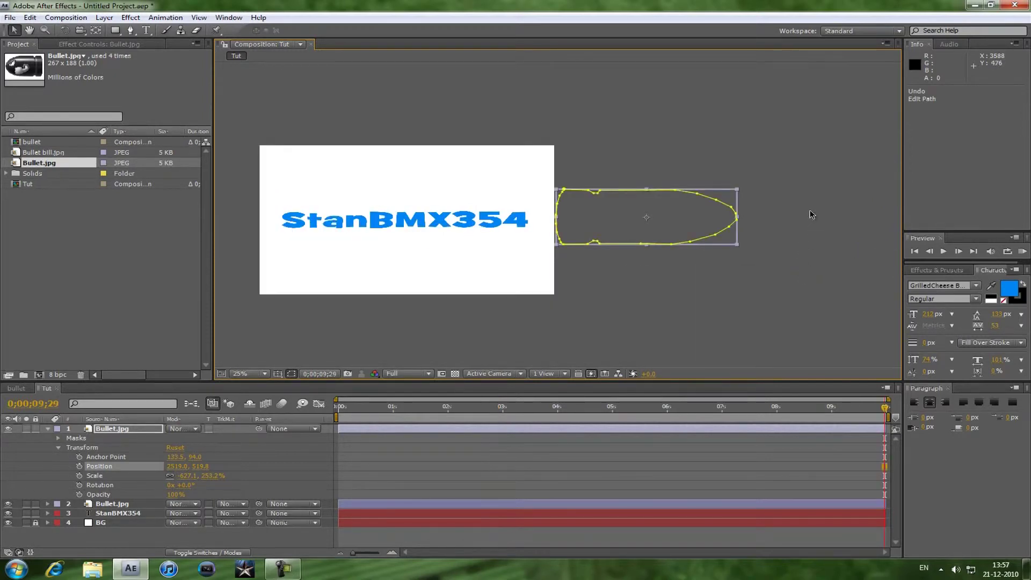
scroll(782, 228, up, 4)
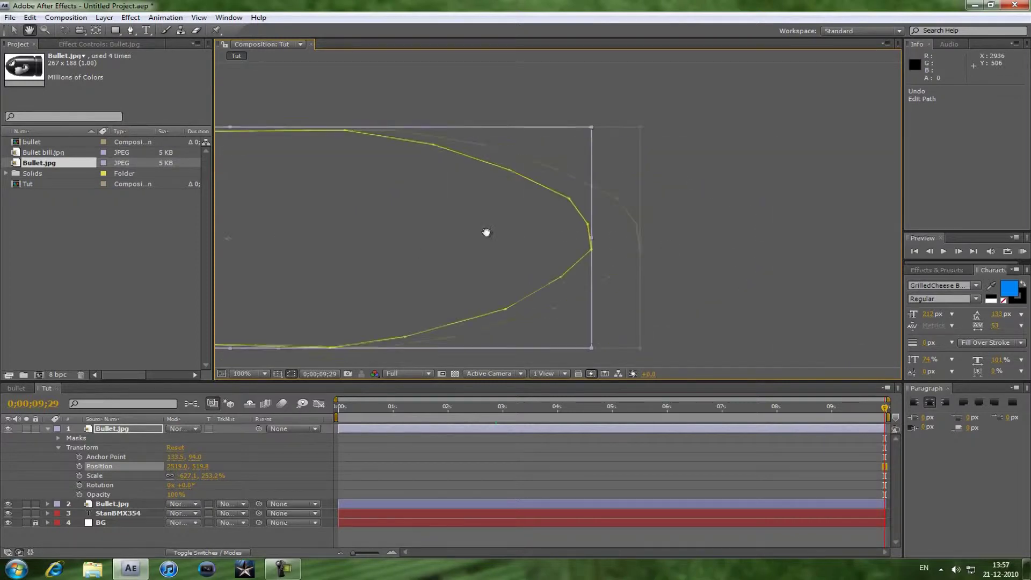
scroll(743, 271, up, 4)
key(space)
drag(602, 184, 565, 60)
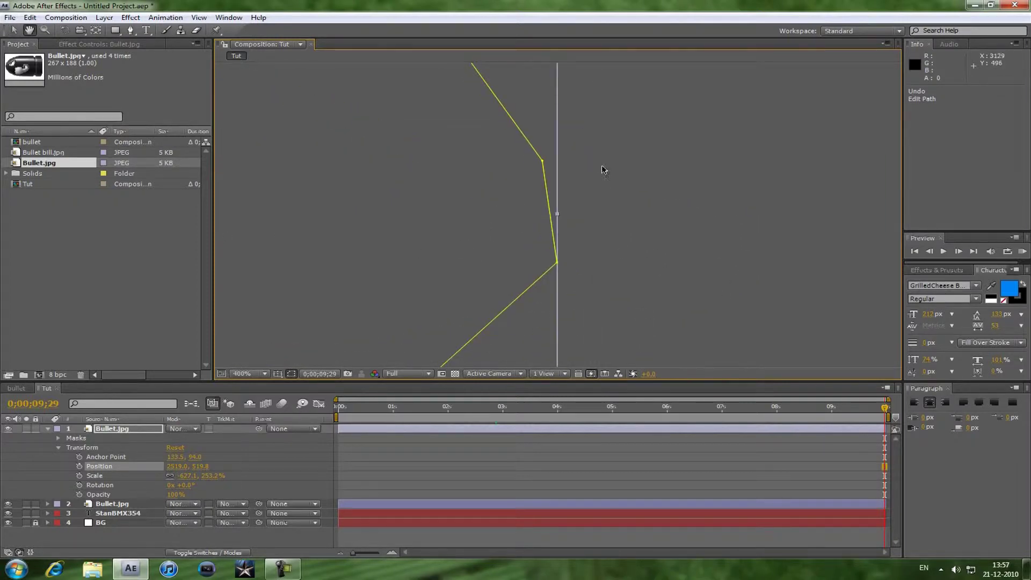
scroll(562, 217, down, 6)
drag(560, 217, 554, 219)
key(ctrl+z)
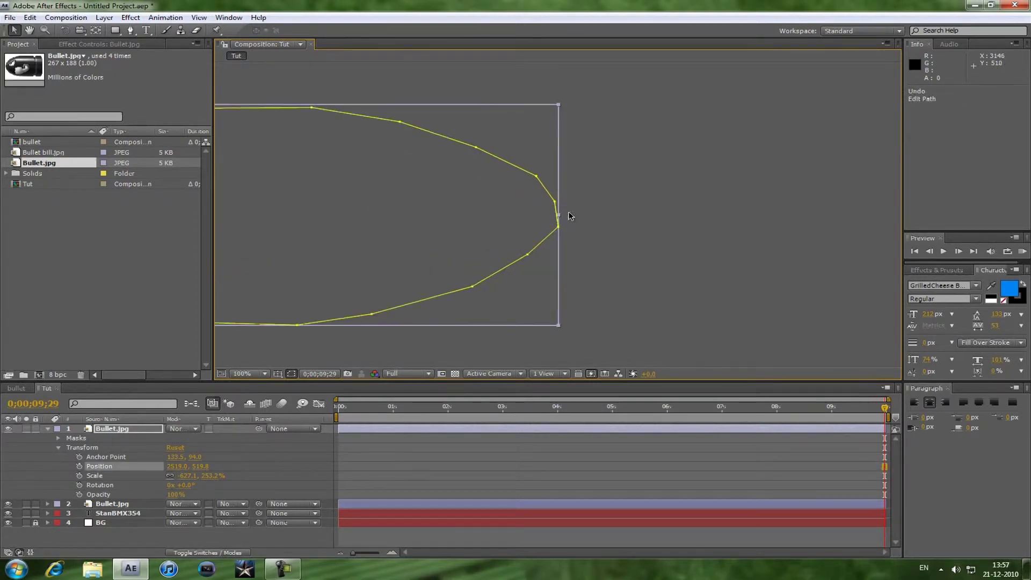
Step: Flip the top bullet copy horizontally so it points left and stretch it to a scale of about 621.3, 253.2%
drag(558, 217, 389, 214)
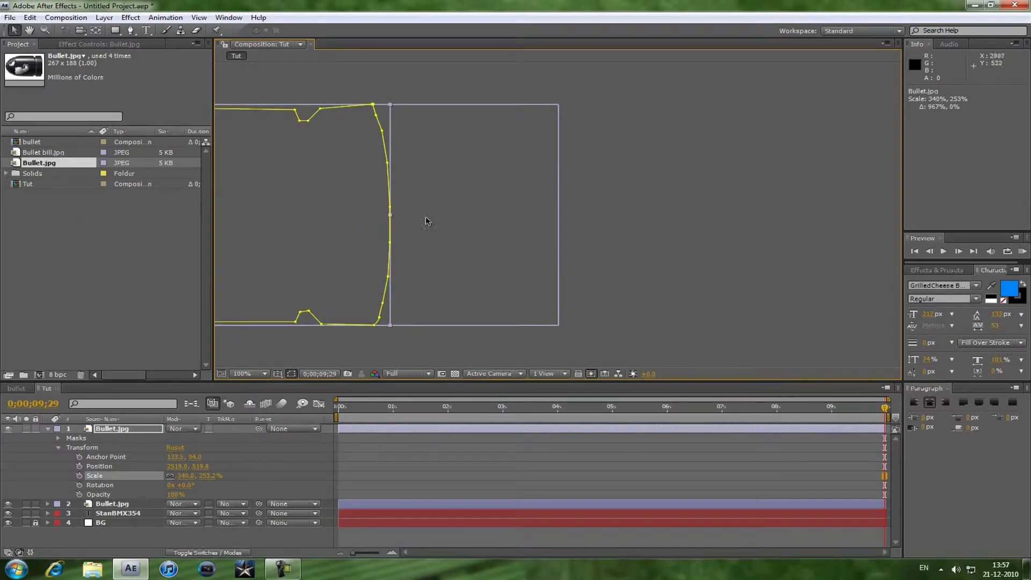
key(comma)
key(comma)
key(comma)
key(comma)
key(period)
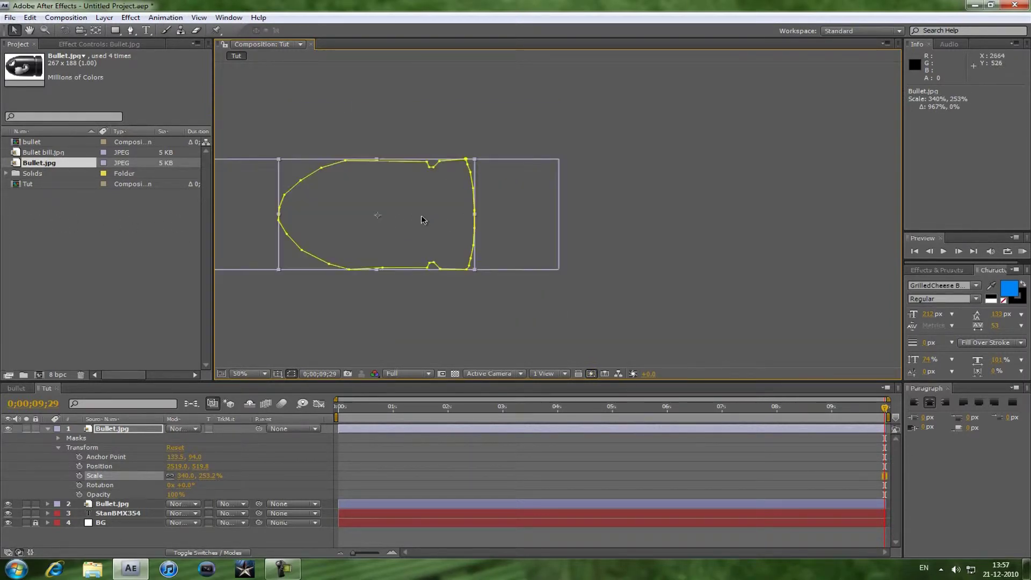
key(h)
drag(405, 219, 591, 228)
key(period)
key(period)
key(v)
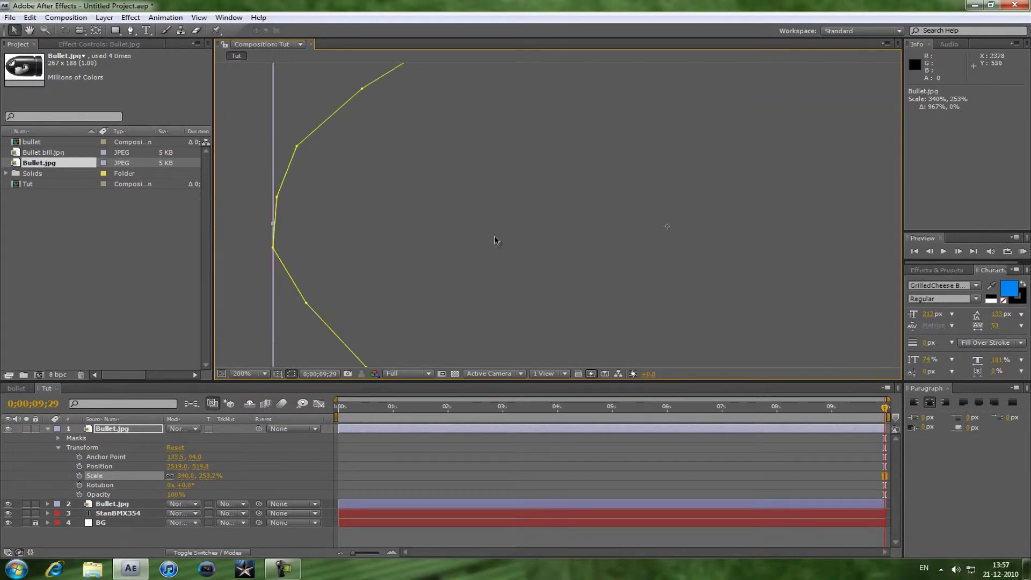
key(h)
drag(403, 228, 792, 203)
key(v)
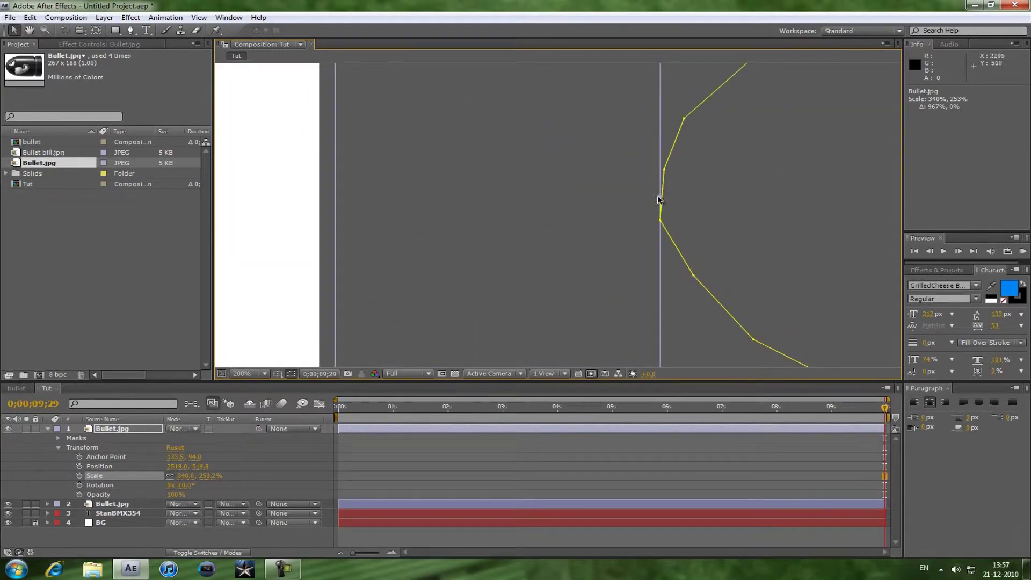
drag(660, 198, 334, 218)
scroll(485, 189, down, 8)
click(764, 196)
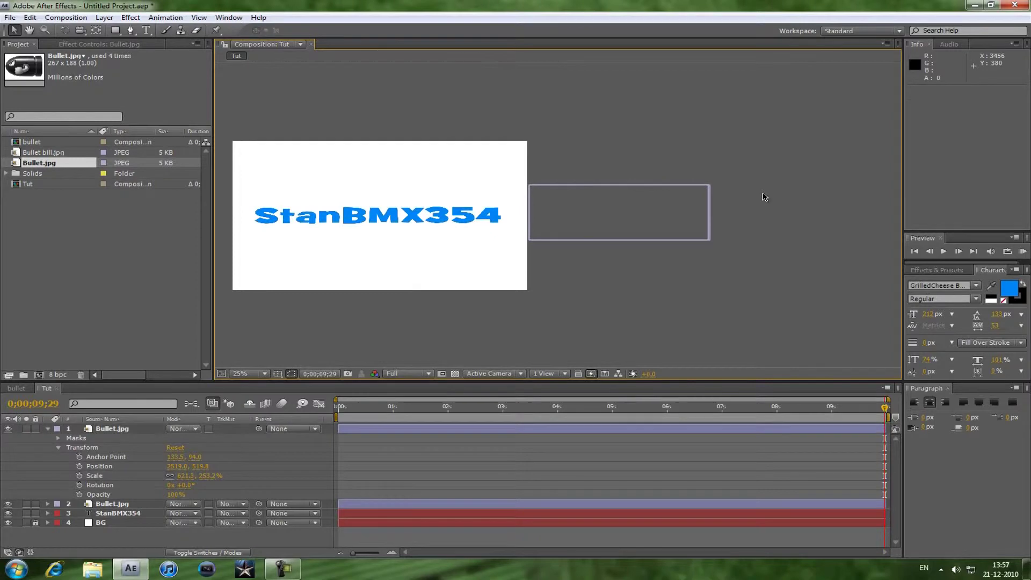
Step: Enable Position keyframing on the flipped bullet copy and place its keyframe and the playhead at 0;00;02;00
click(674, 213)
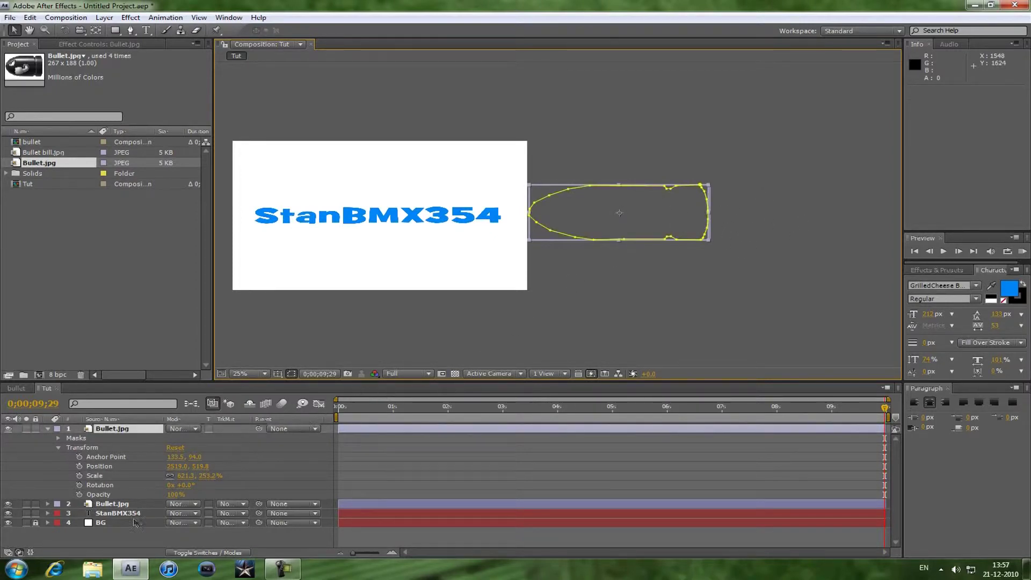
click(79, 466)
drag(884, 466, 454, 466)
drag(886, 413, 444, 471)
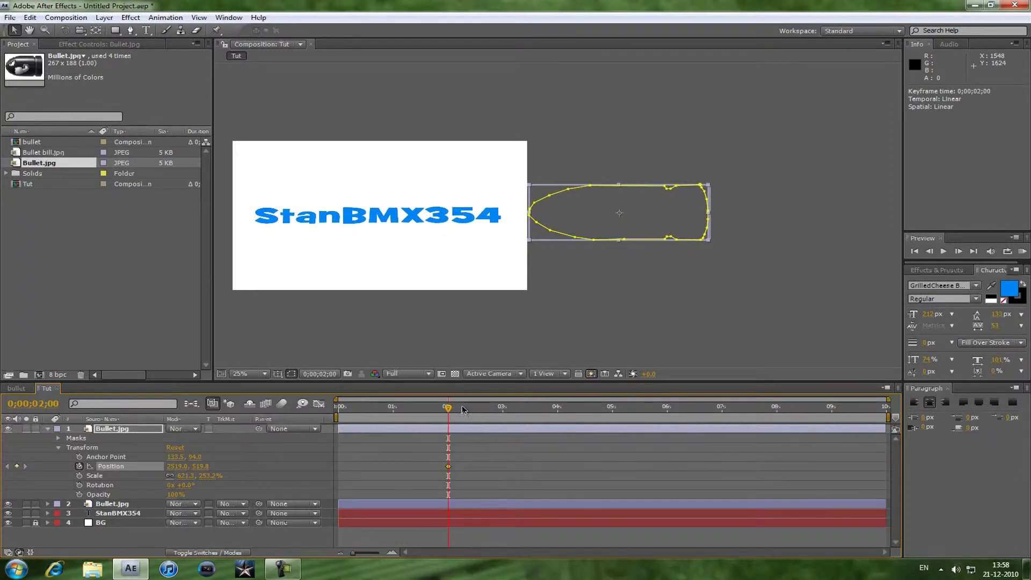
Step: At 0;00;03;00, move the flipped bullet straight across and off the far side of the canvas to position -589.0, 519.8
drag(448, 409, 502, 412)
click(611, 217)
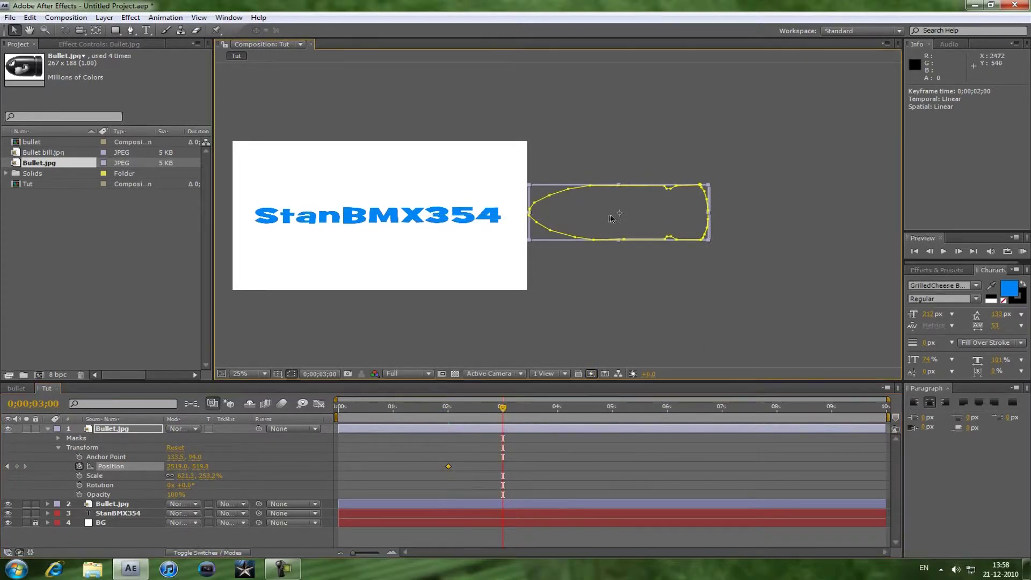
drag(603, 218, 260, 219)
key(comma)
key(period)
key(period)
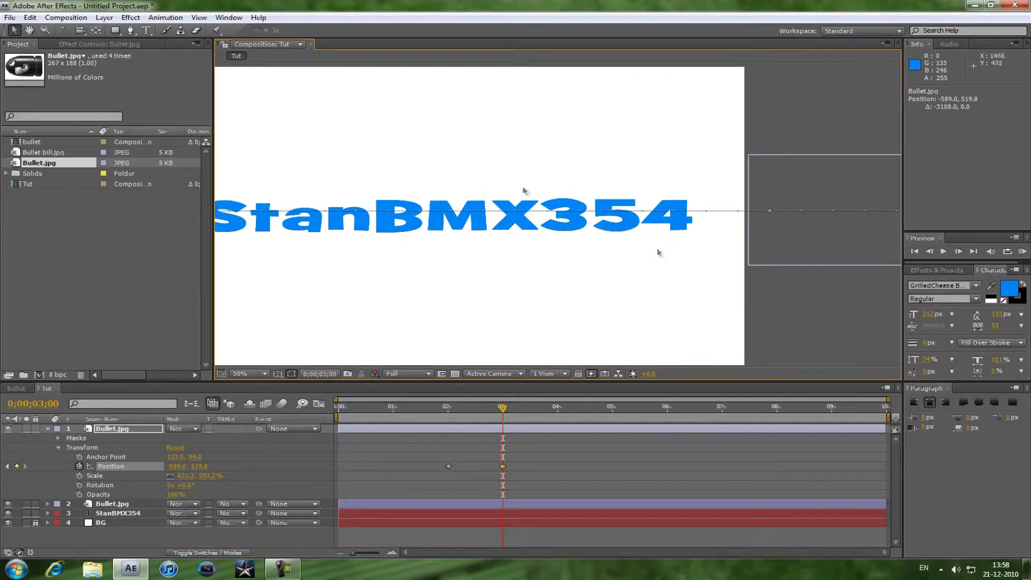
Step: Collapse the flipped bullet layer, expand the StanBMX354 title layer and add a range selector Offset keyframe at 0;00;02;12
click(454, 230)
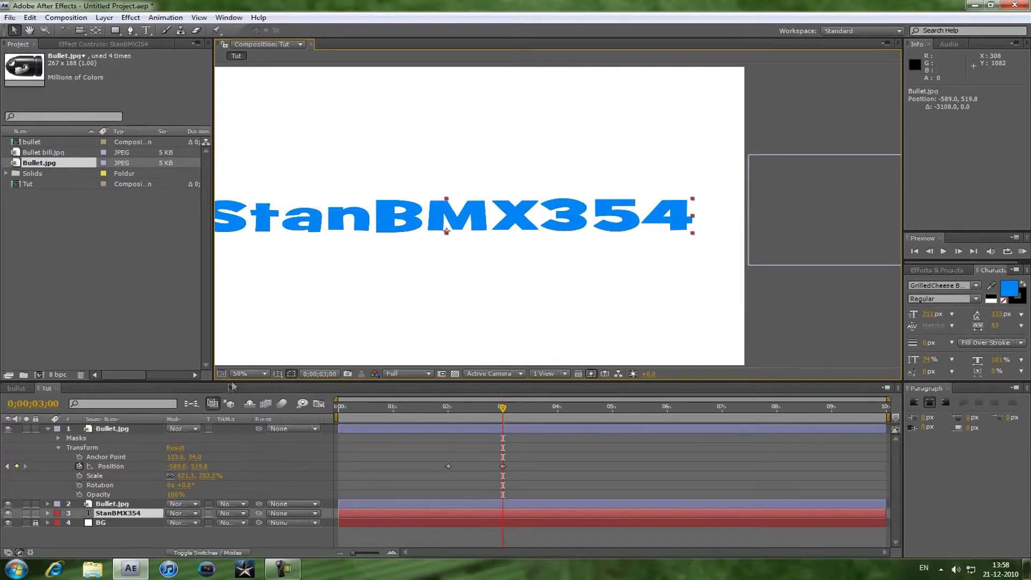
click(48, 429)
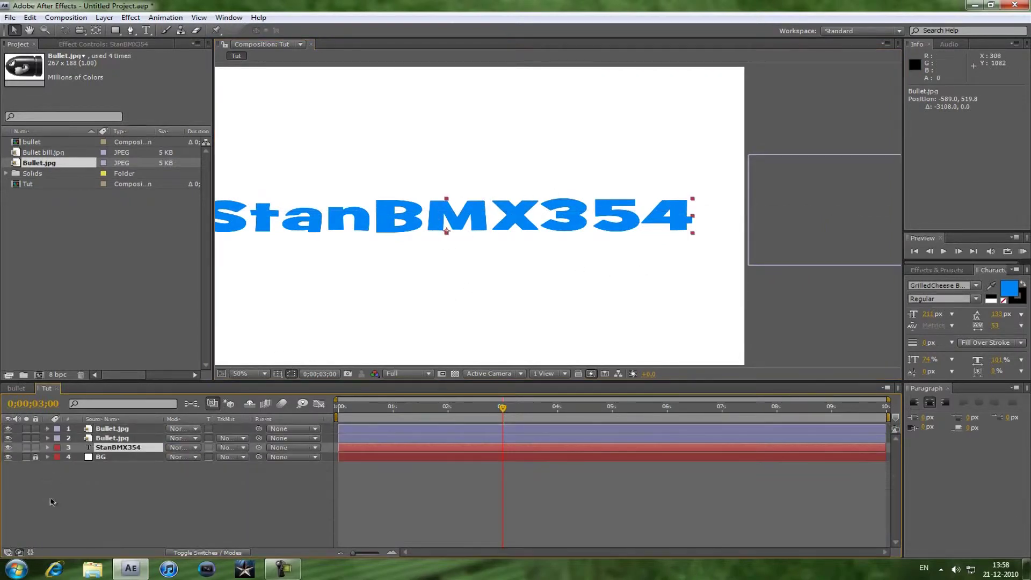
click(48, 448)
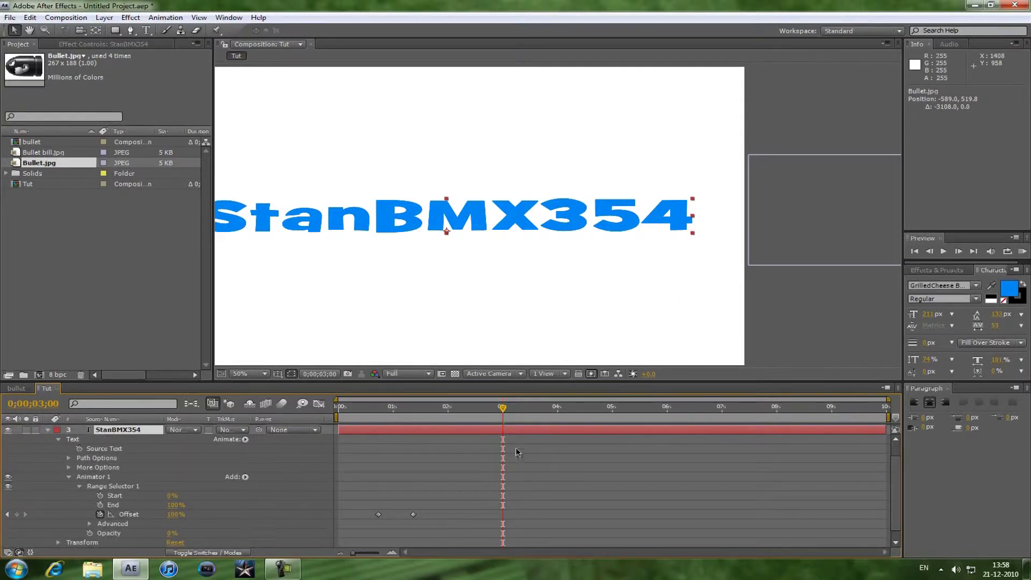
drag(509, 415, 468, 407)
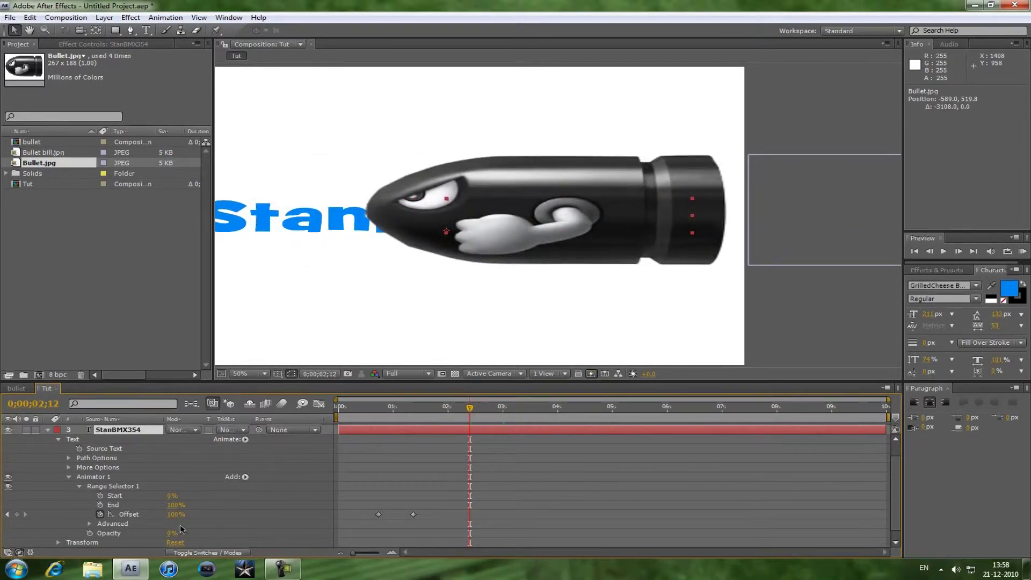
click(16, 514)
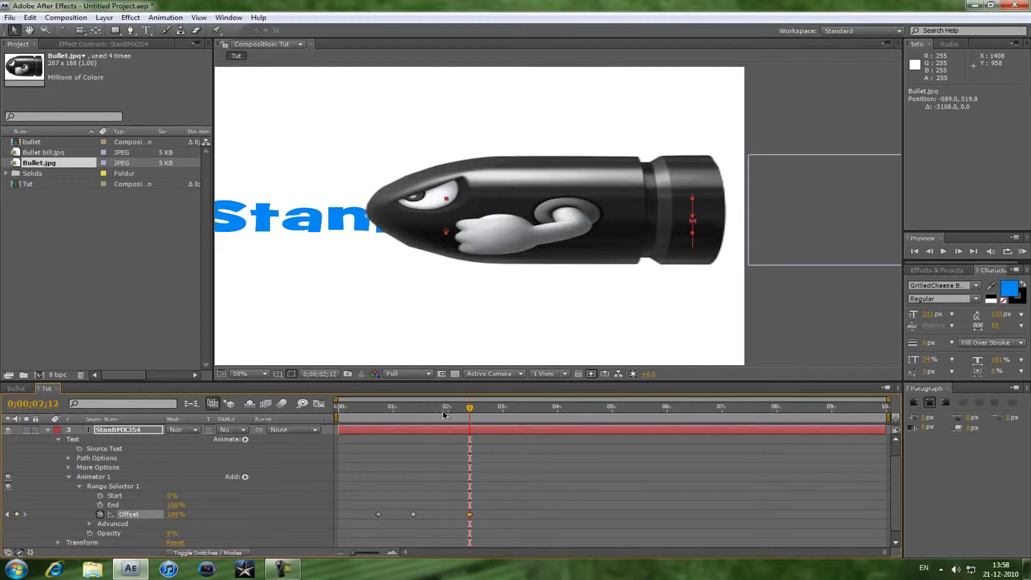
Step: At 0;00;02;19, set the StanBMX354 title's range selector Offset to 0%
drag(471, 410, 499, 408)
scroll(481, 352, down, 2)
scroll(490, 357, up, 2)
scroll(504, 357, down, 2)
drag(500, 408, 484, 409)
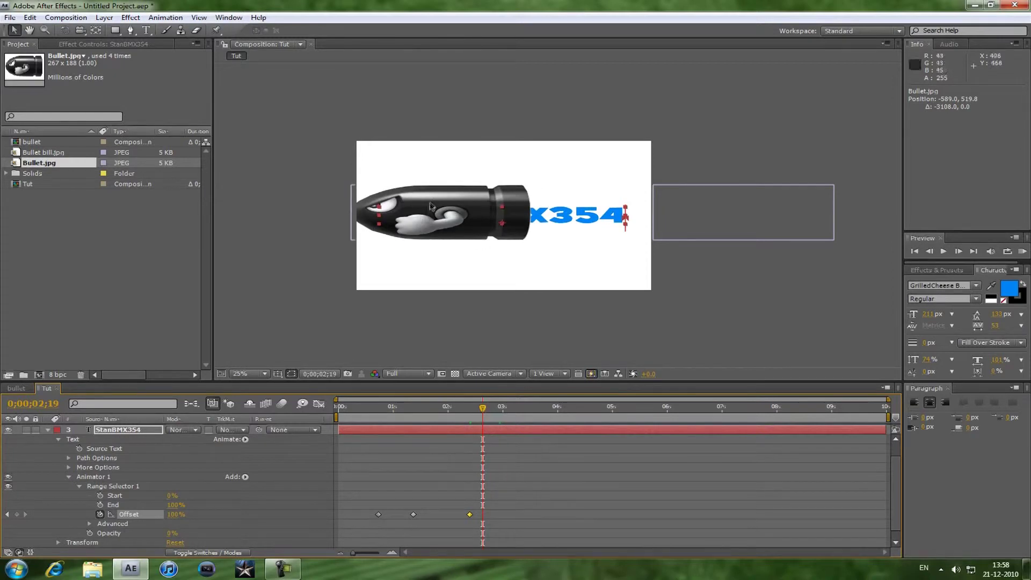
click(175, 514)
text(0)
key(Return)
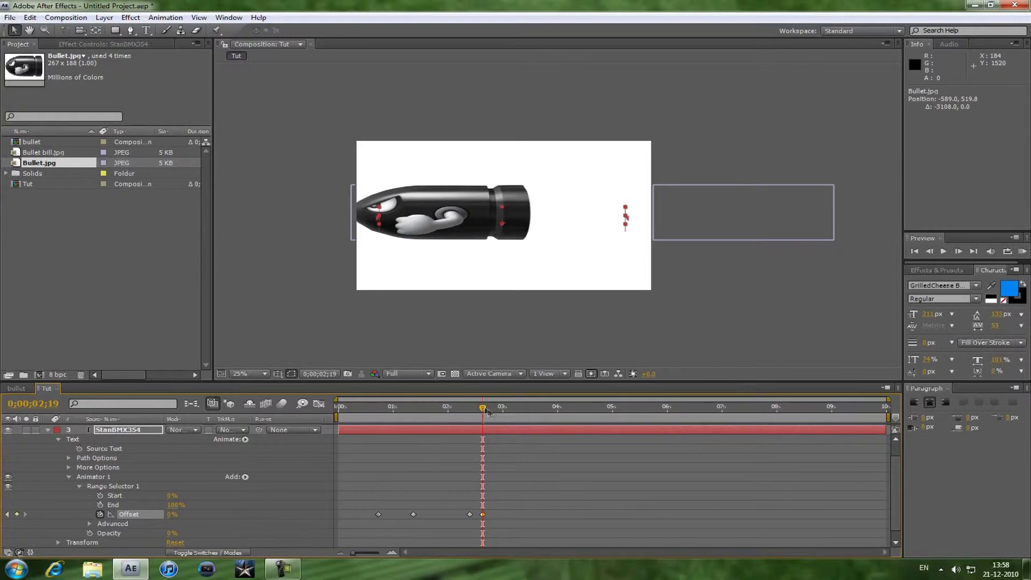
Step: Return the playhead to 0;00;00;00 and collapse the StanBMX354 title layer's properties
drag(486, 411, 340, 410)
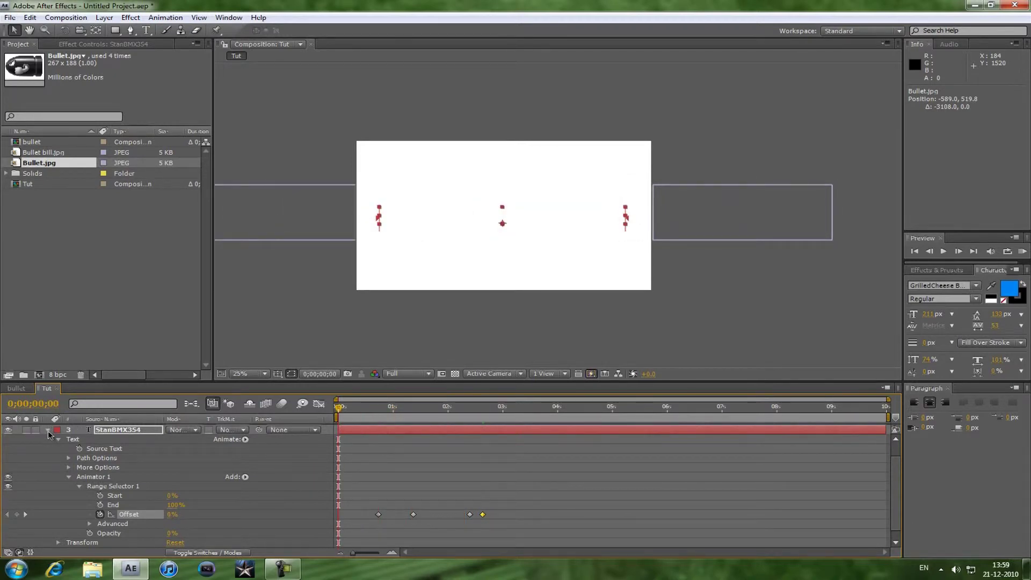
click(48, 430)
scroll(575, 293, down, 2)
scroll(577, 290, up, 3)
scroll(575, 287, down, 2)
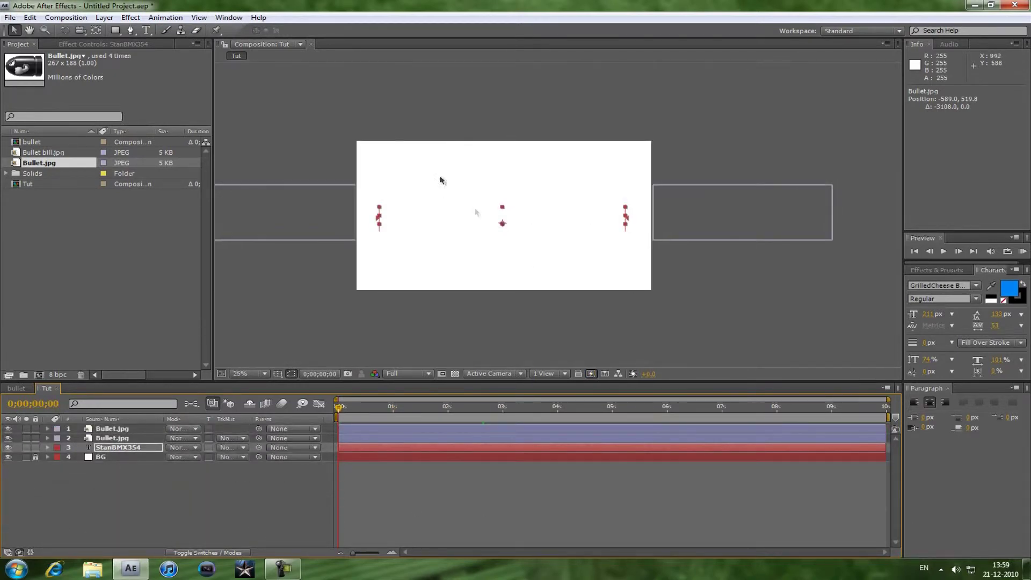
Step: Add a text layer reading "Presents" and centre it on the canvas with the title/action safe guides shown
key(ctrl+t)
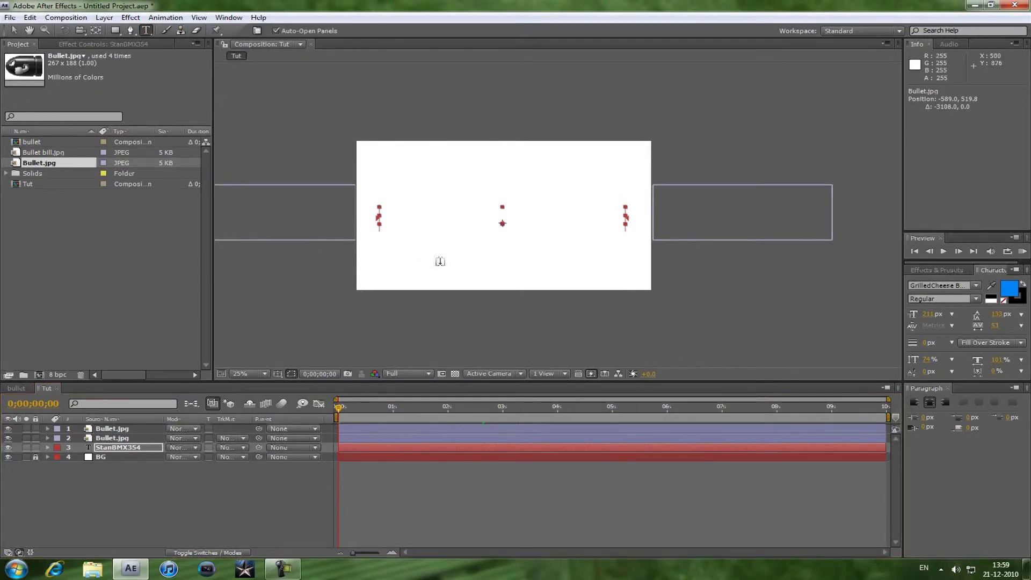
click(437, 259)
text(P)
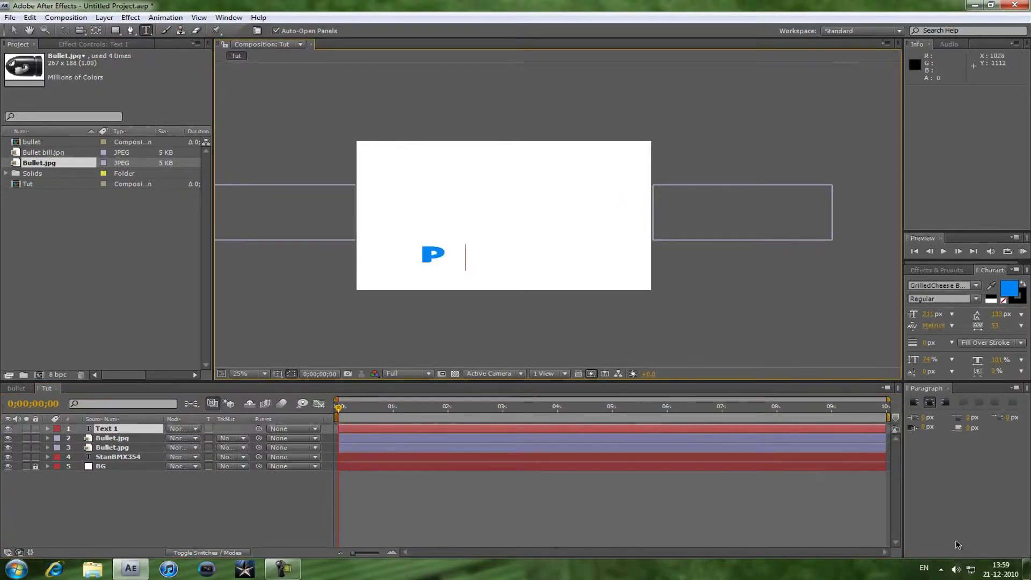
text(resents)
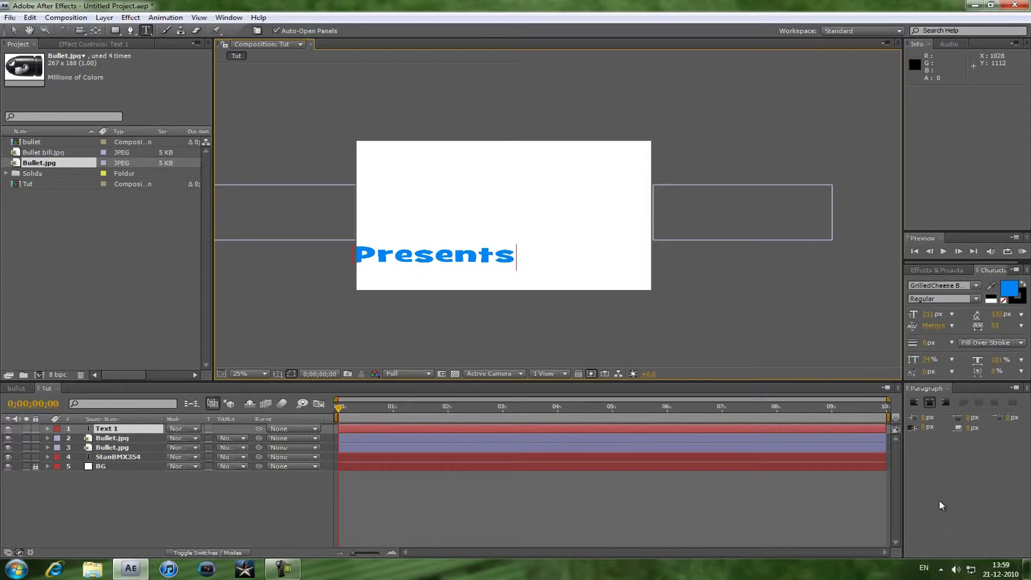
drag(486, 307, 541, 278)
click(295, 374)
click(311, 382)
drag(533, 278, 534, 281)
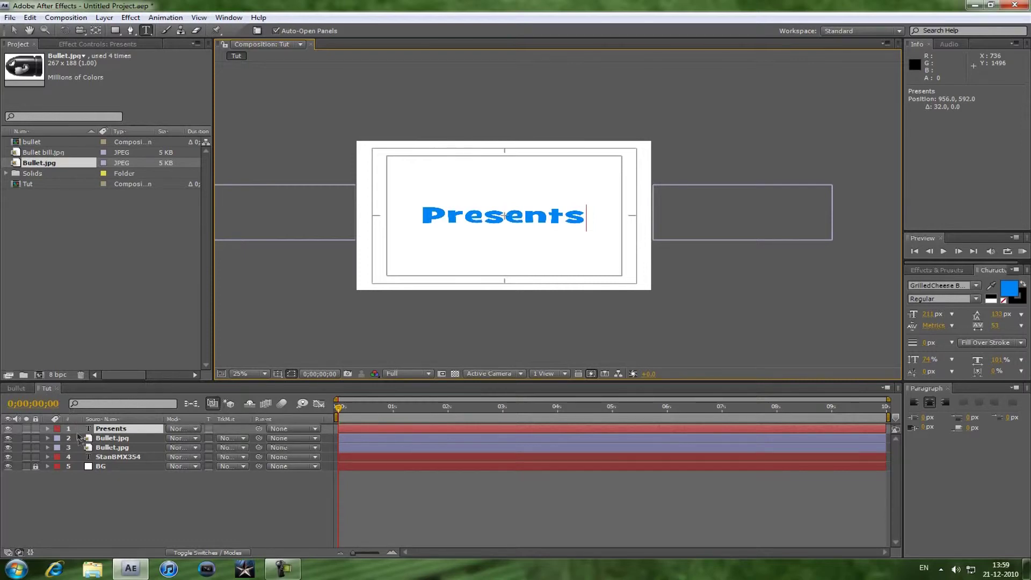
Step: Move the Presents layer below both Bullet.jpg layers and add an Opacity text animator to it
click(48, 428)
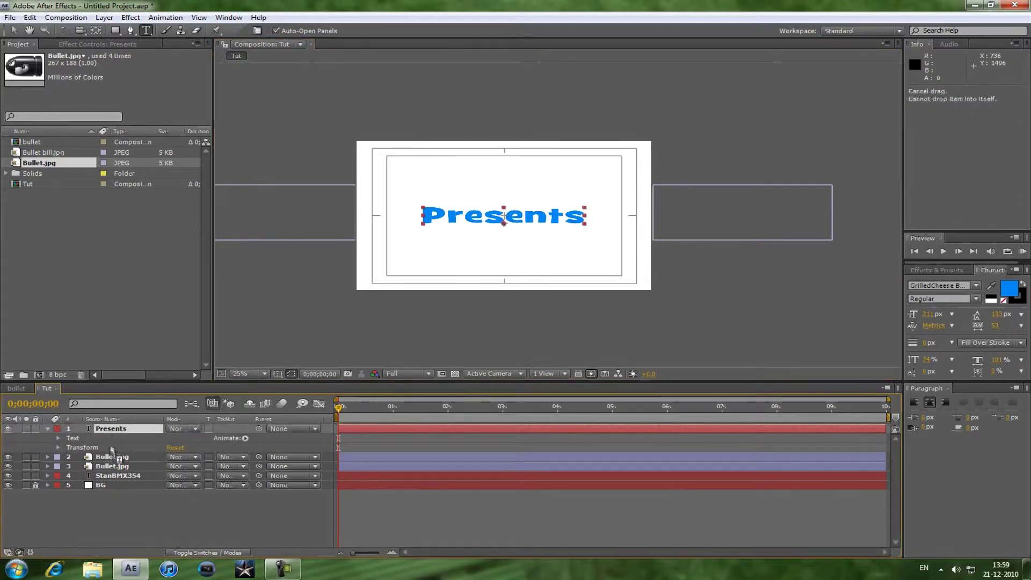
drag(110, 471, 105, 466)
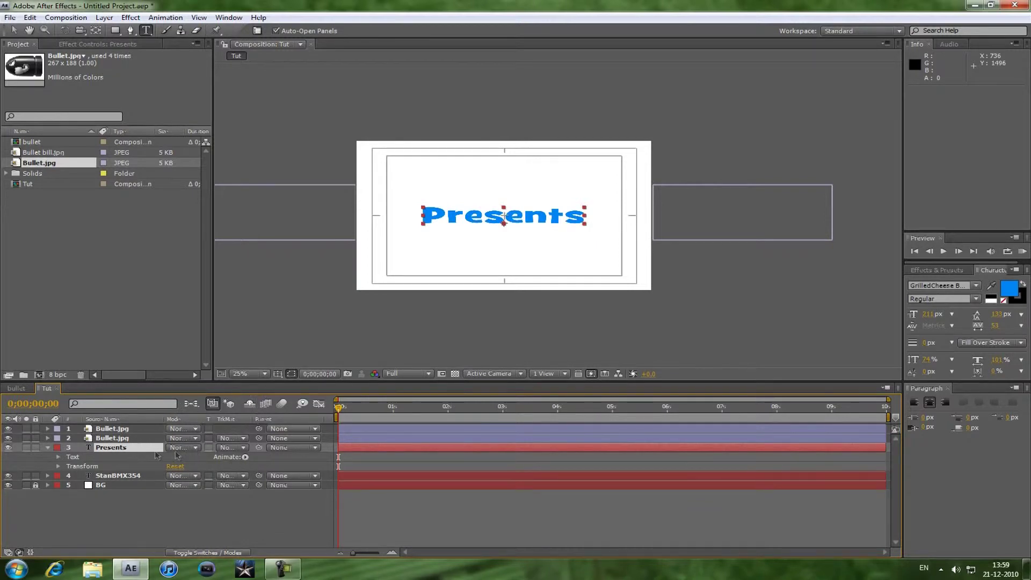
click(246, 458)
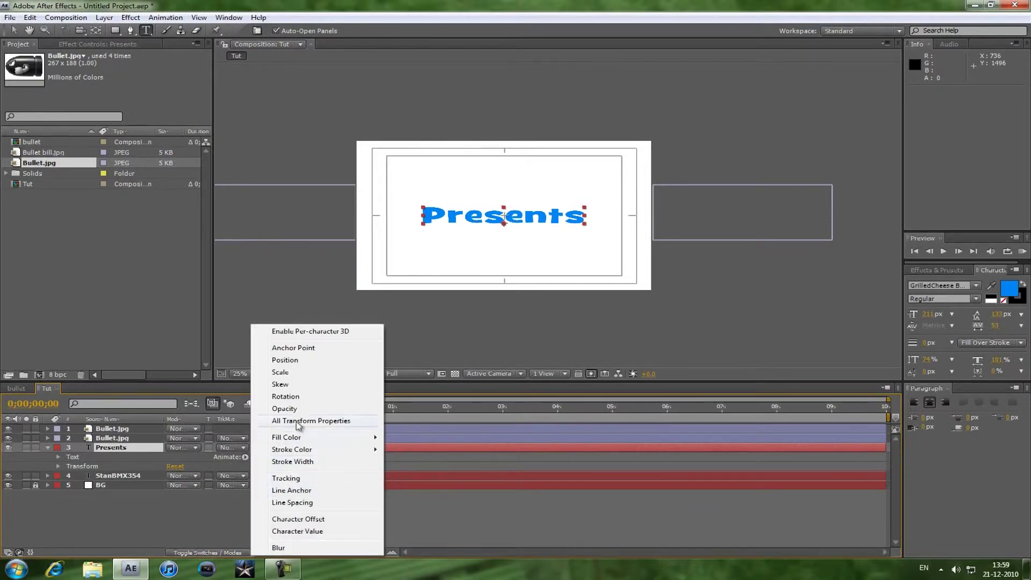
click(284, 410)
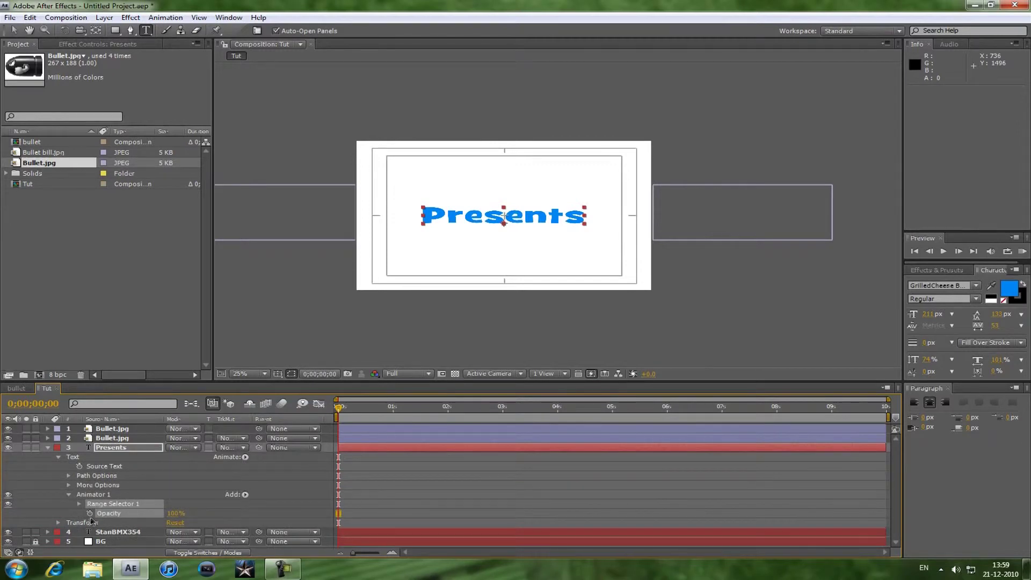
Step: Set the Presents text animator's Opacity to 0% with keyframing left off
click(89, 514)
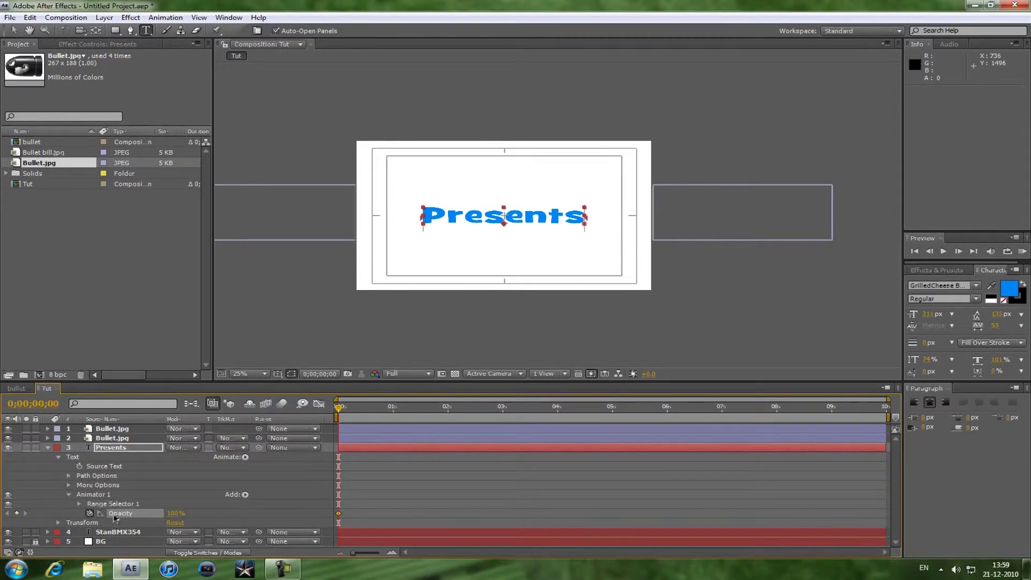
click(89, 513)
click(175, 513)
text(0)
key(Return)
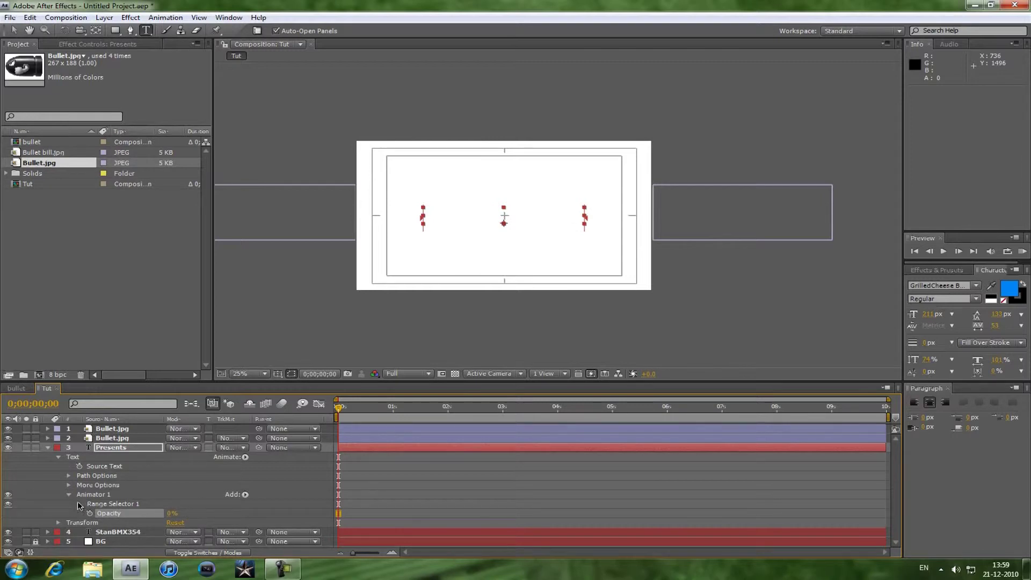
Step: Enable Offset keyframing in the Presents range selector and place its 0% keyframe at 0;00;02;14
click(79, 504)
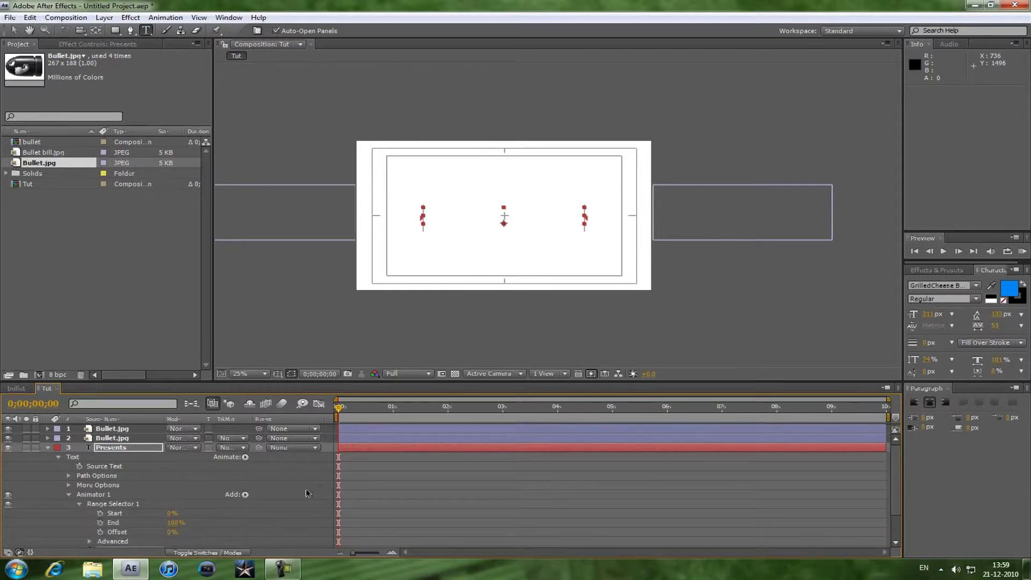
click(100, 532)
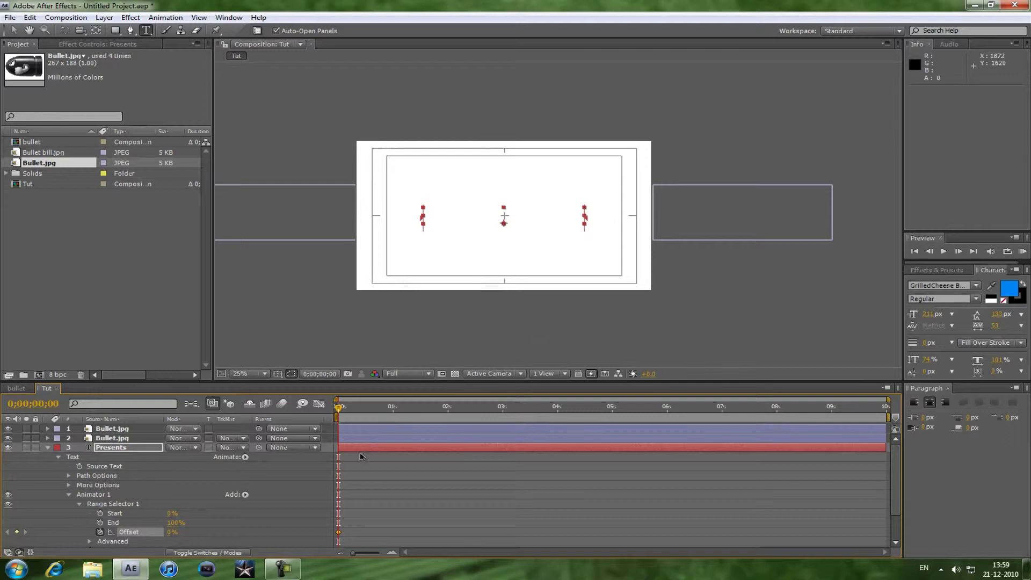
drag(339, 409, 462, 411)
drag(337, 532, 462, 533)
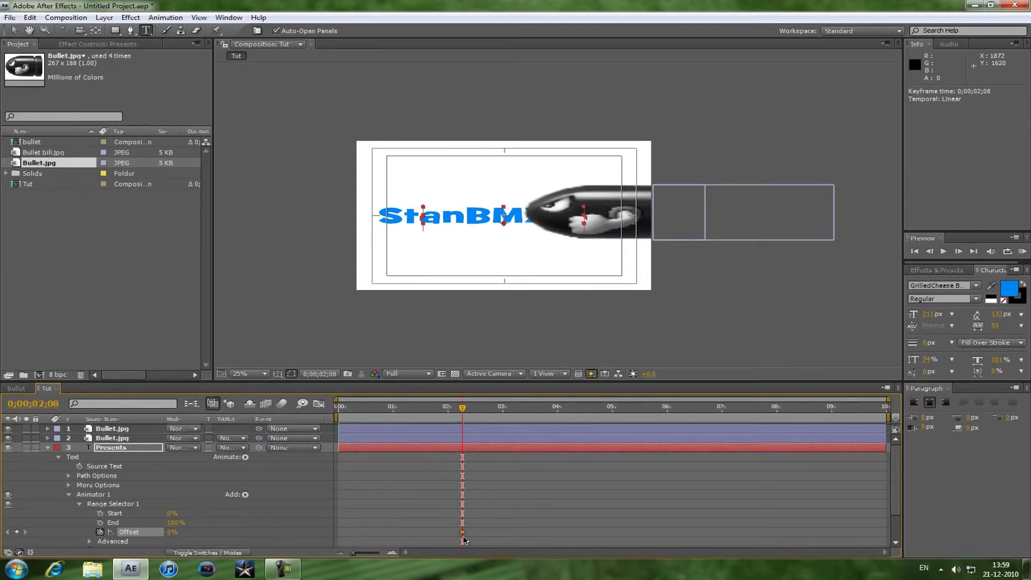
drag(463, 410, 473, 409)
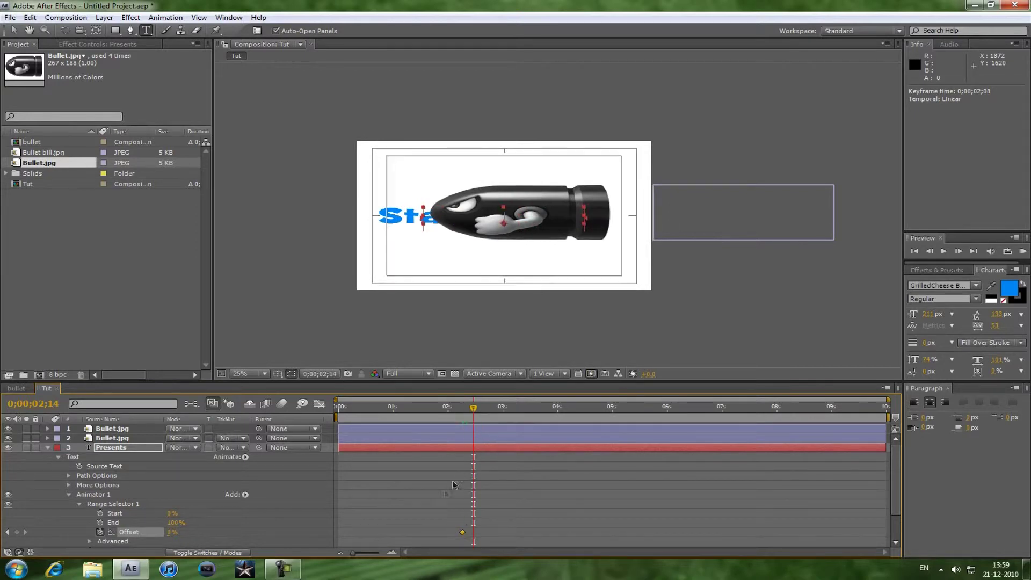
drag(467, 536, 476, 536)
Step: At 0;00;02;21, set the Presents range selector's Offset to -100%
drag(475, 408, 486, 408)
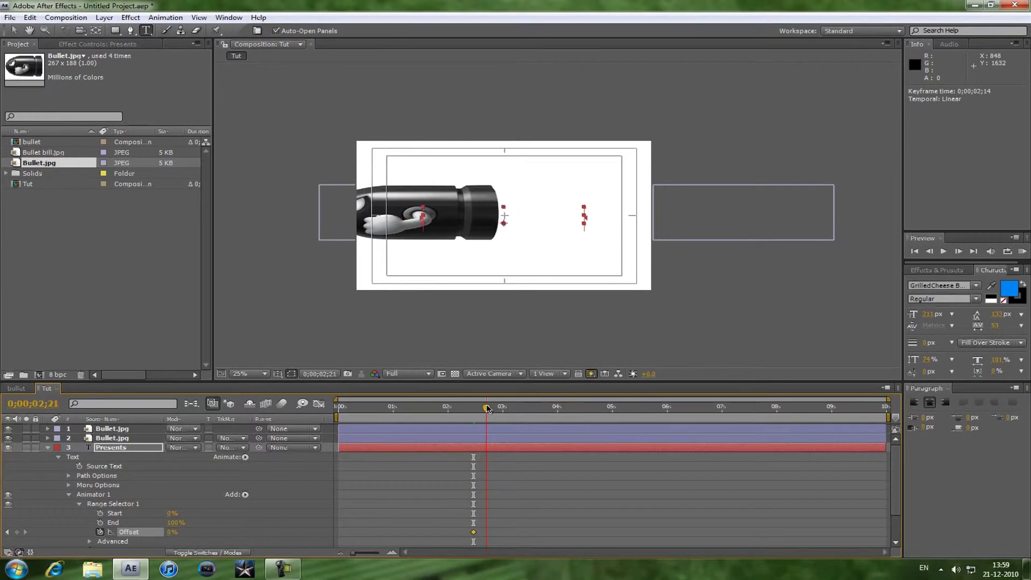
click(172, 532)
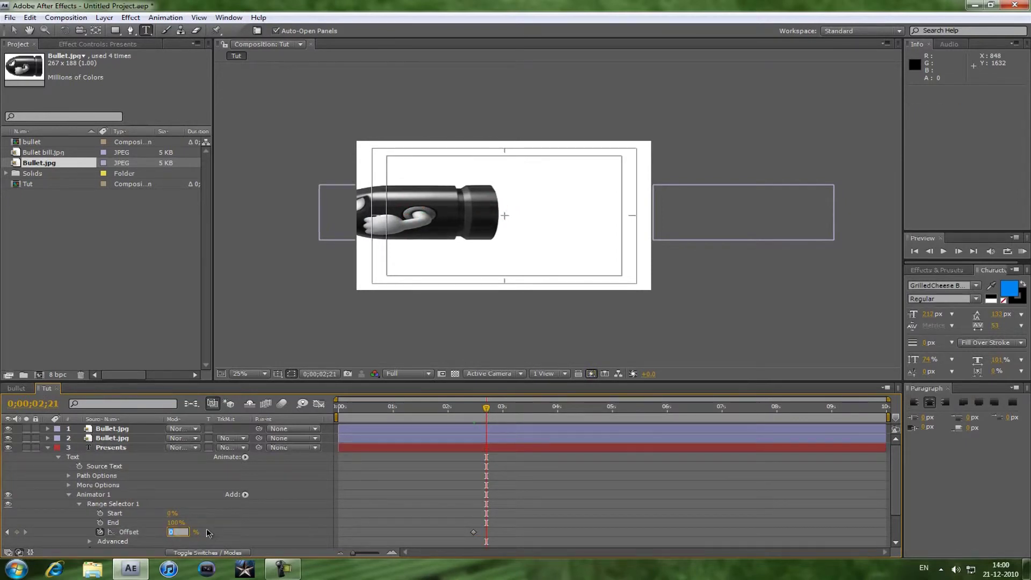
key(Return)
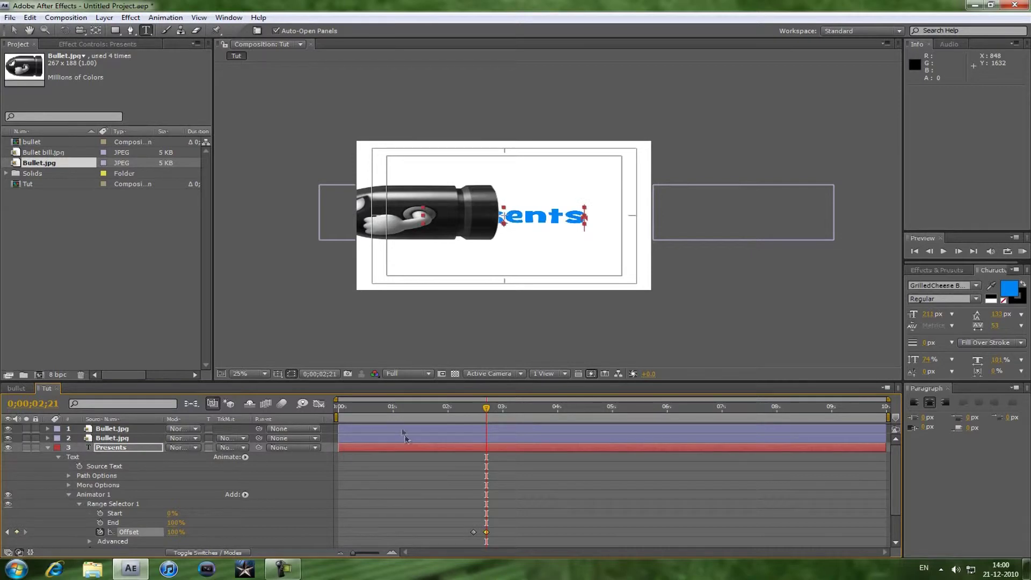
mouse_move(173, 532)
mouse_down()
mouse_move(144, 534)
mouse_move(172, 533)
mouse_up()
click(175, 533)
key(Return)
Step: Play a RAM preview of the composition to check both bullet passes and the Presents reveal
click(433, 414)
key(KP_0)
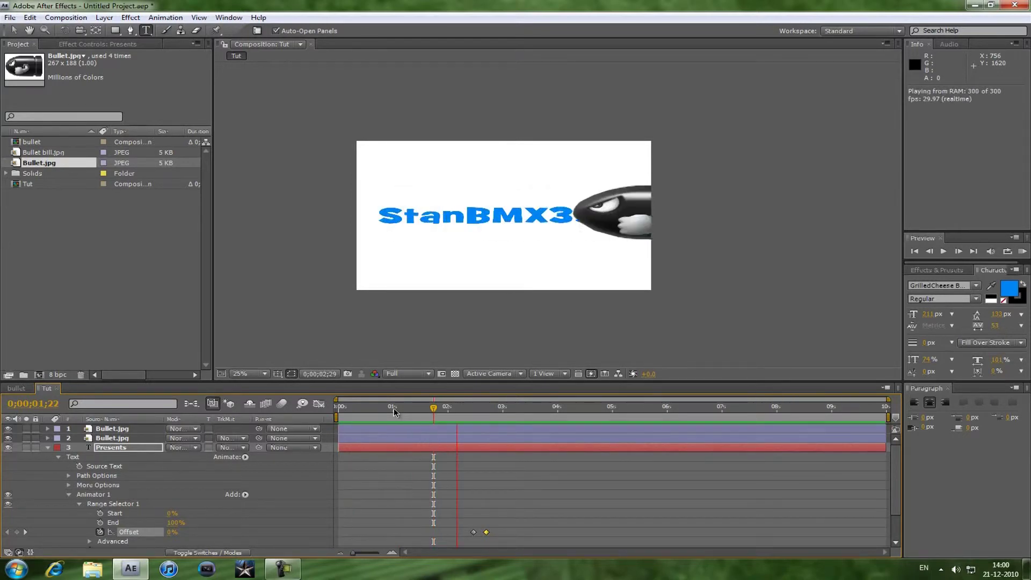
key(space)
scroll(471, 433, down, 2)
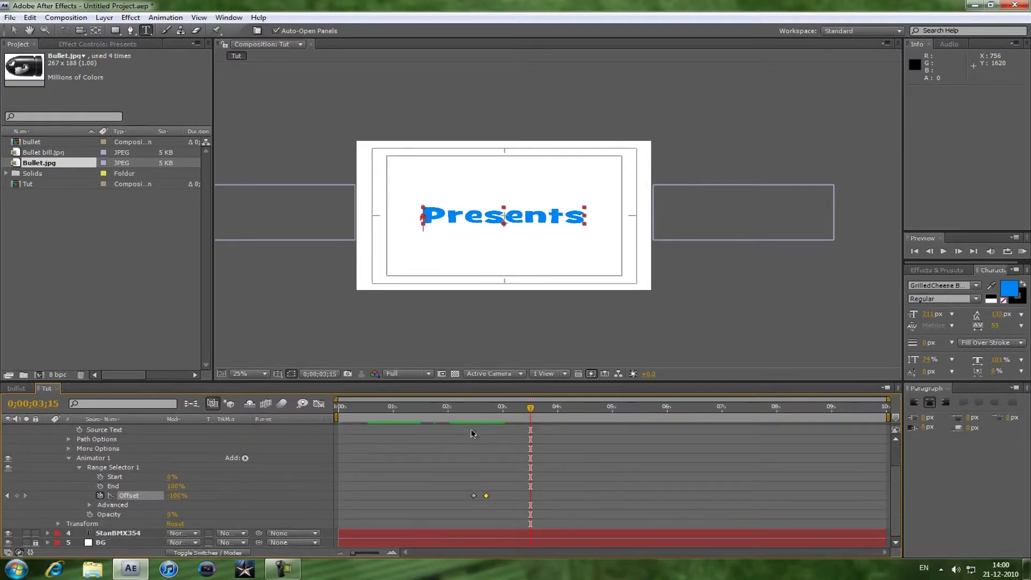
scroll(472, 433, up, 2)
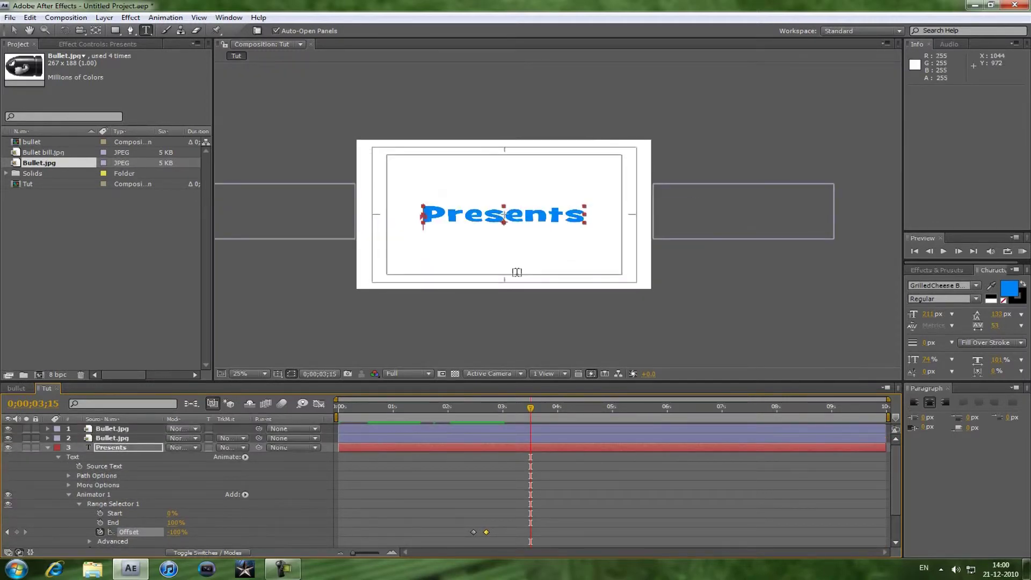
Step: Undo the change to the work area start and collapse the Presents layer's properties
key(v)
click(707, 281)
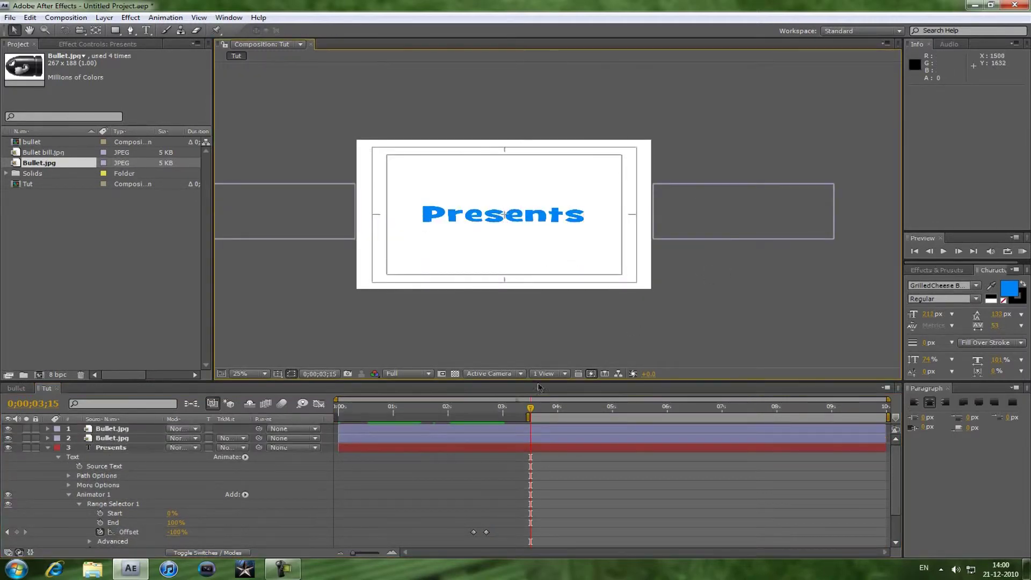
key(ctrl+z)
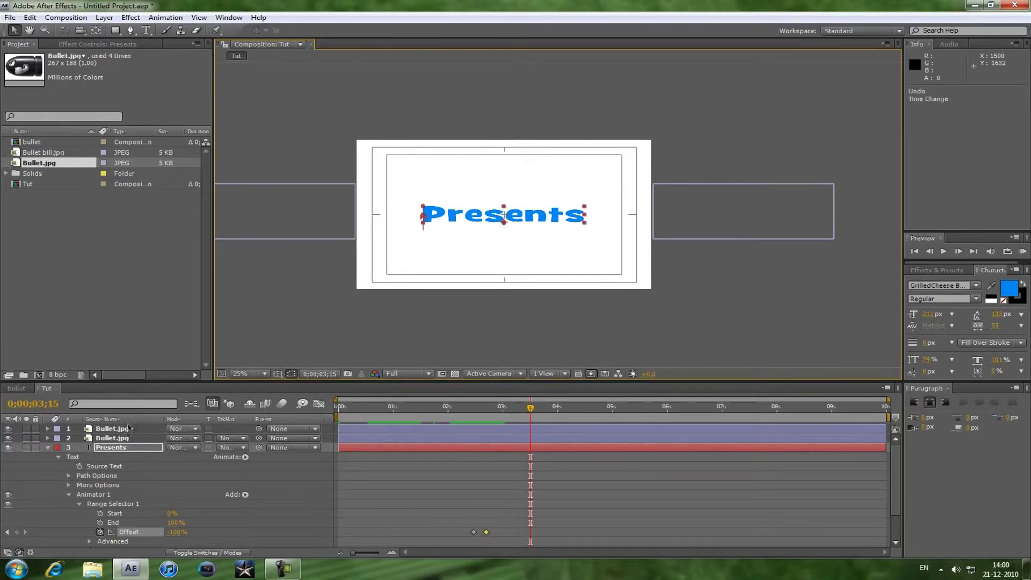
click(48, 448)
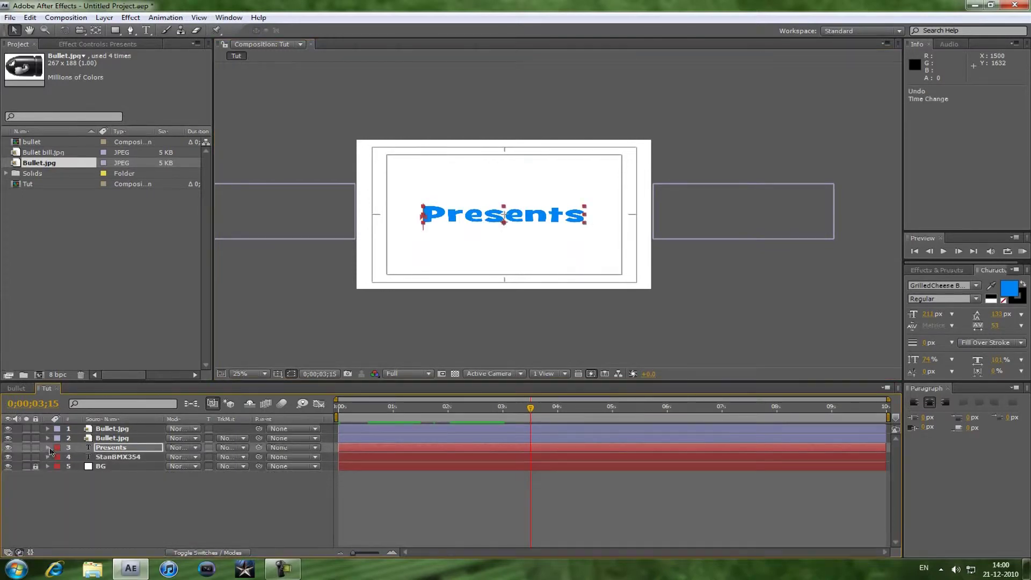
click(121, 529)
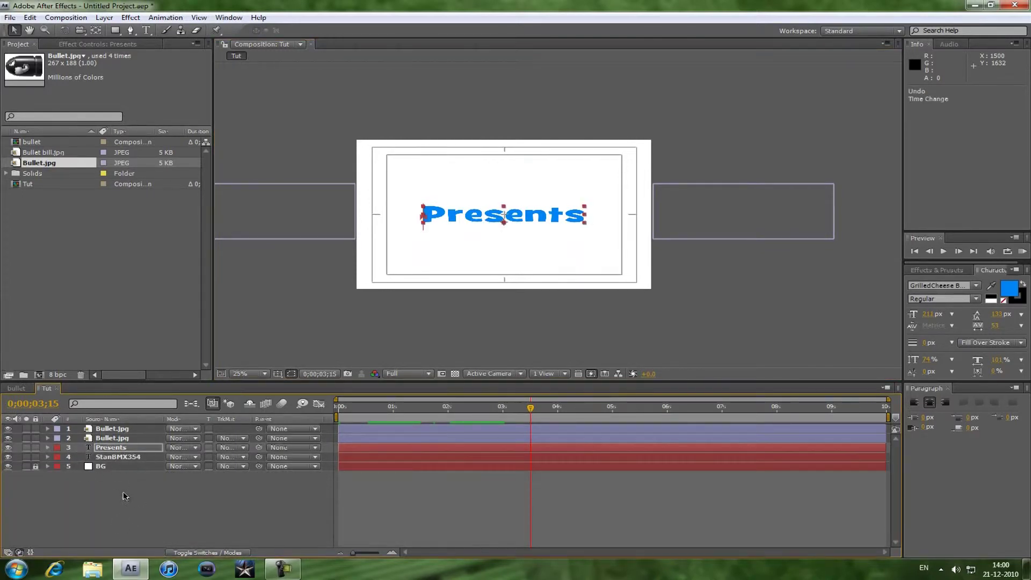
Step: Duplicate the bullet layer that rests outside the frame beside the start of the Presents text
click(126, 448)
click(678, 291)
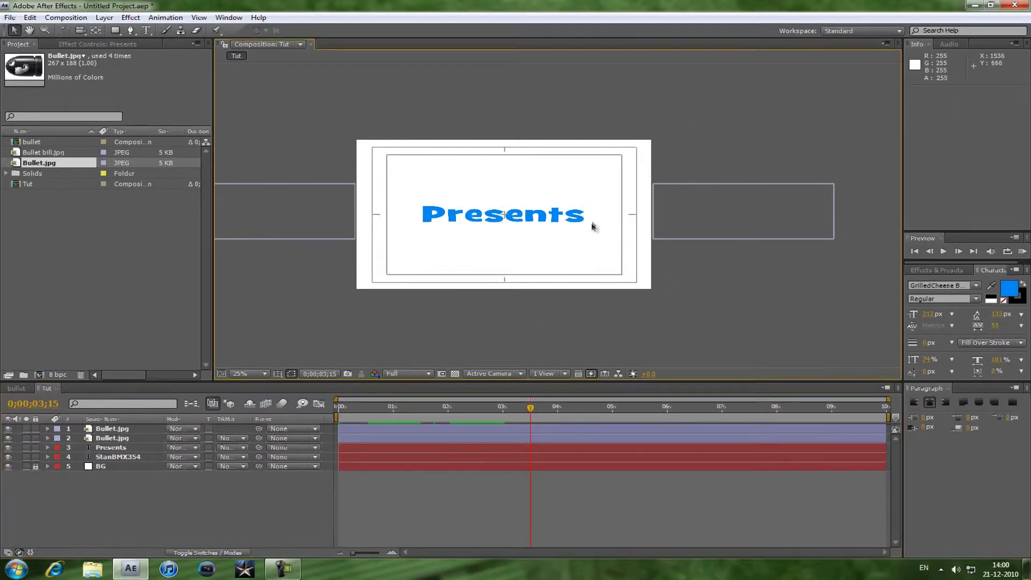
click(459, 217)
click(682, 258)
click(271, 211)
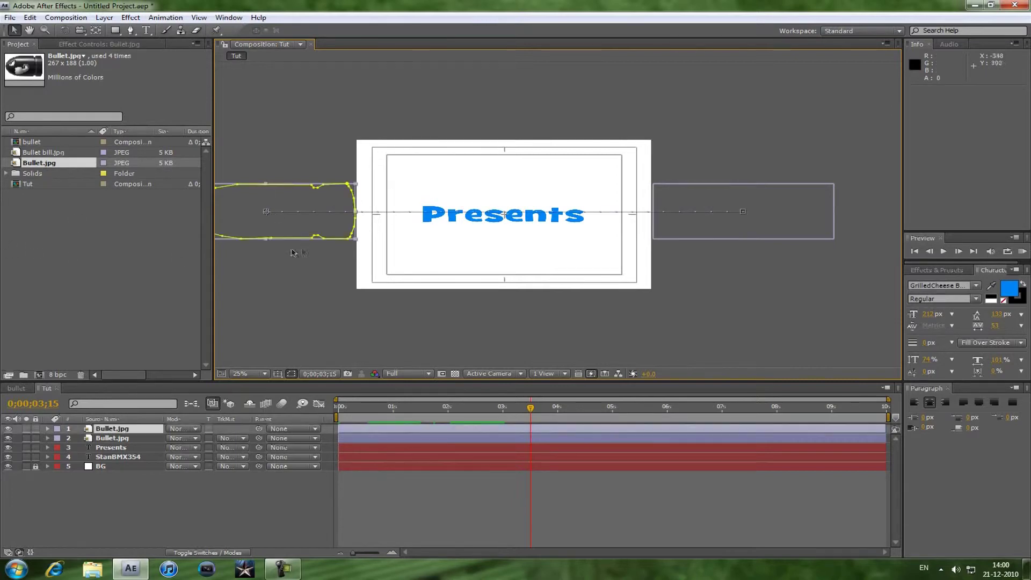
key(ctrl+d)
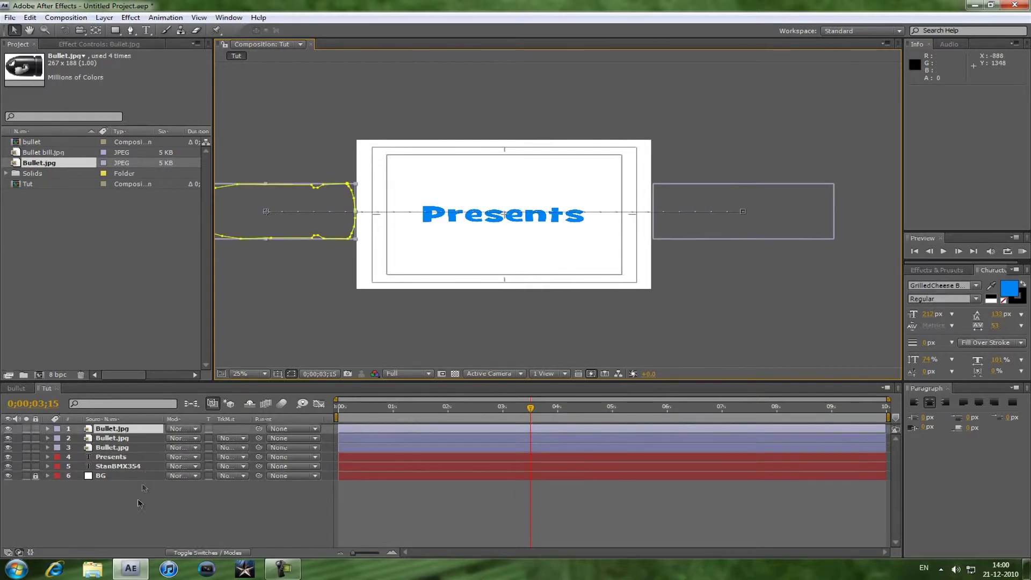
Step: Place the new bullet copy just below the frame at about 171, 1387.8 and remove all its Position keyframes
drag(314, 224, 435, 334)
key(Return)
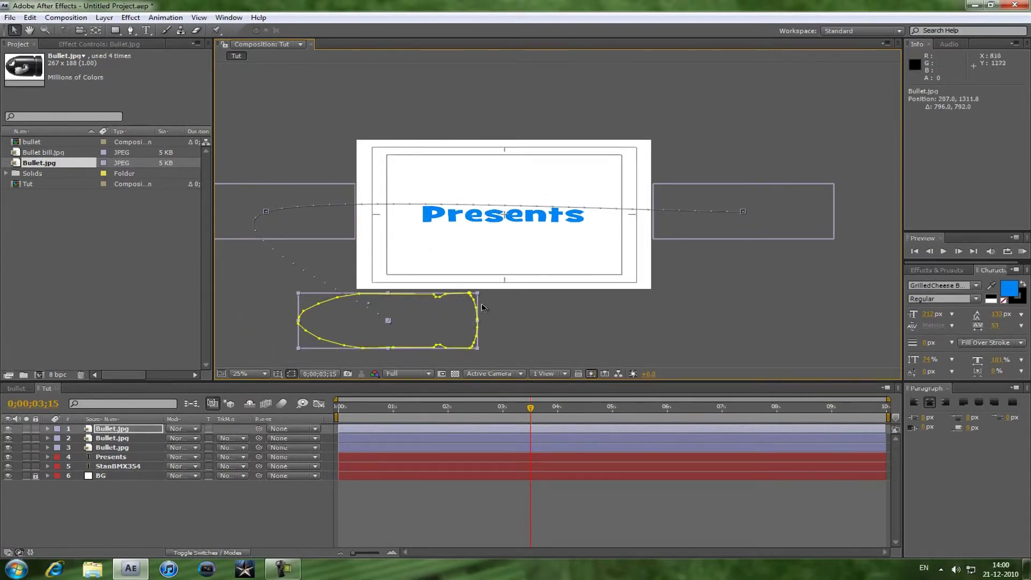
mouse_move(404, 338)
mouse_down()
mouse_move(294, 214)
mouse_move(398, 349)
mouse_up()
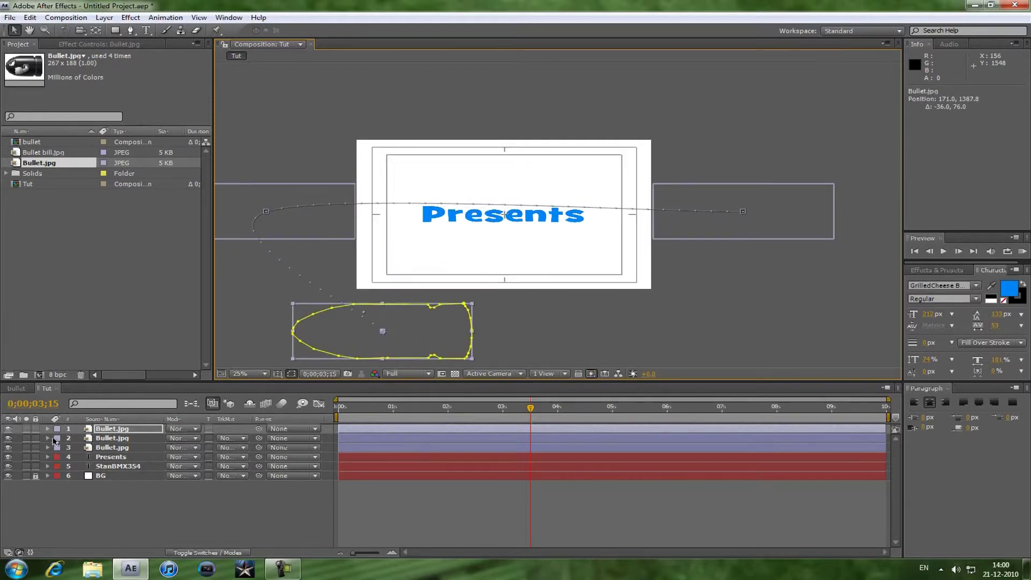
key(p)
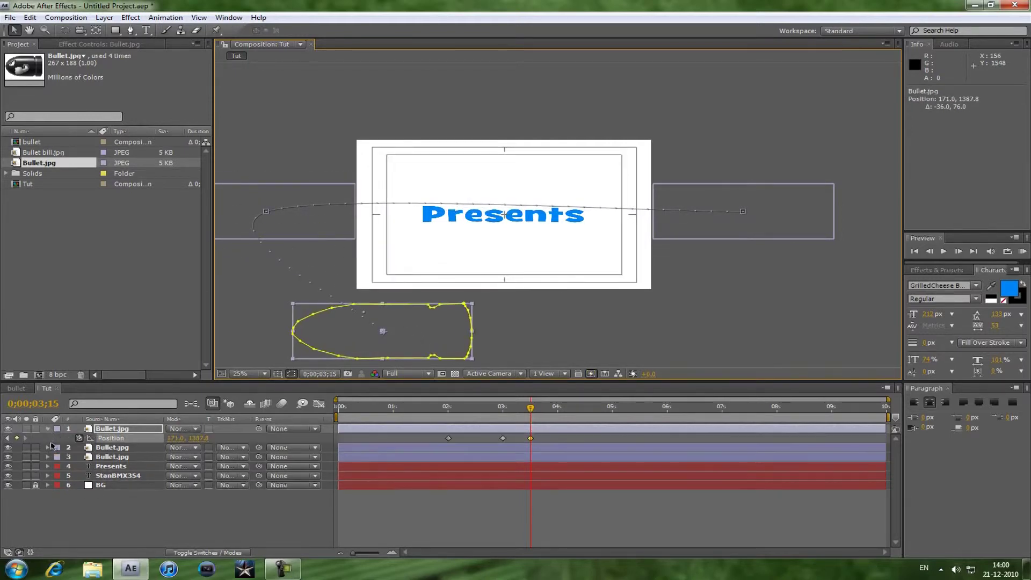
click(80, 438)
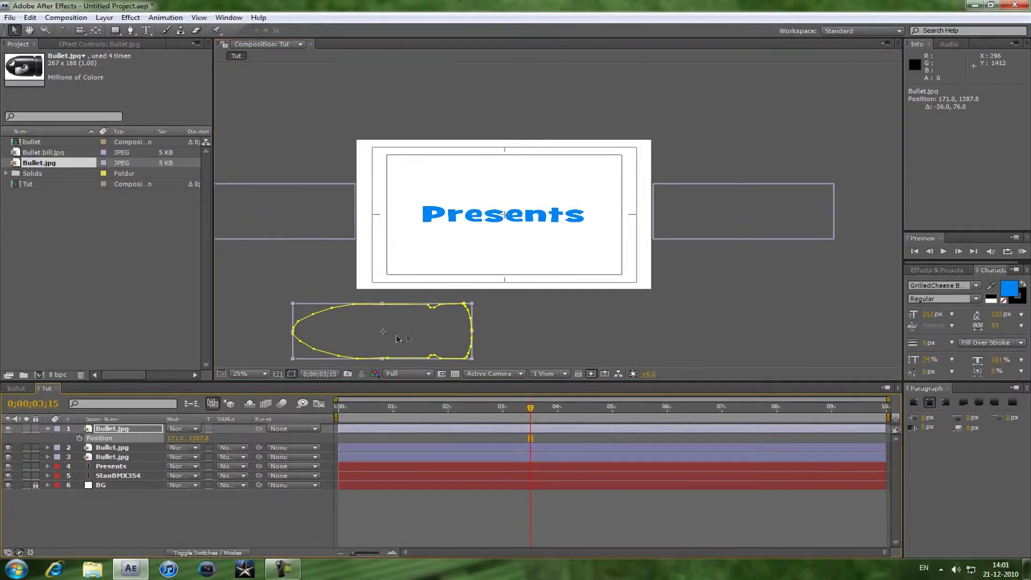
Step: Rotate the new bullet copy to about 114° so its nose points up, and stretch its Scale to about 621, 422%
click(47, 429)
click(47, 428)
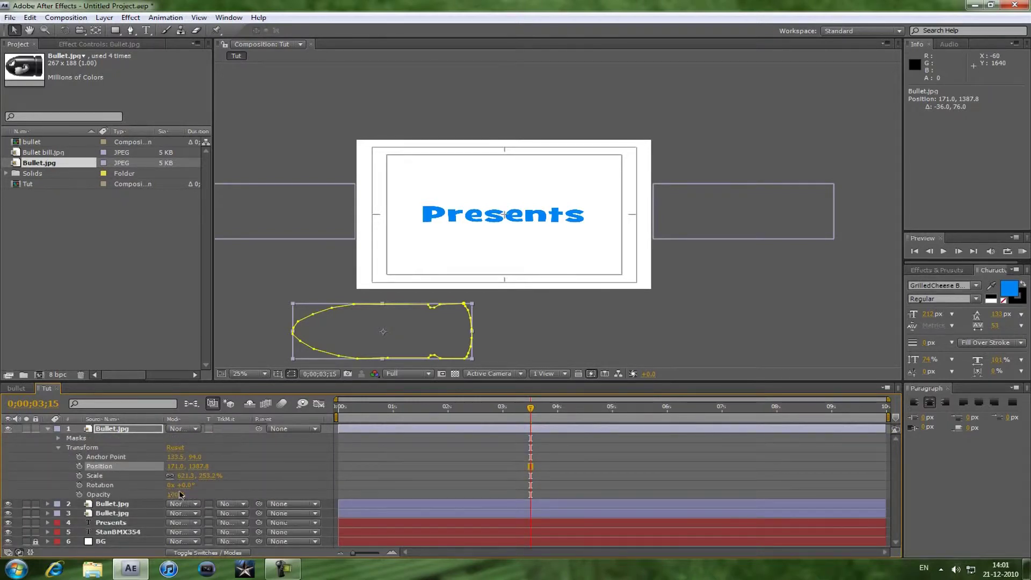
drag(192, 487, 264, 487)
scroll(524, 261, down, 2)
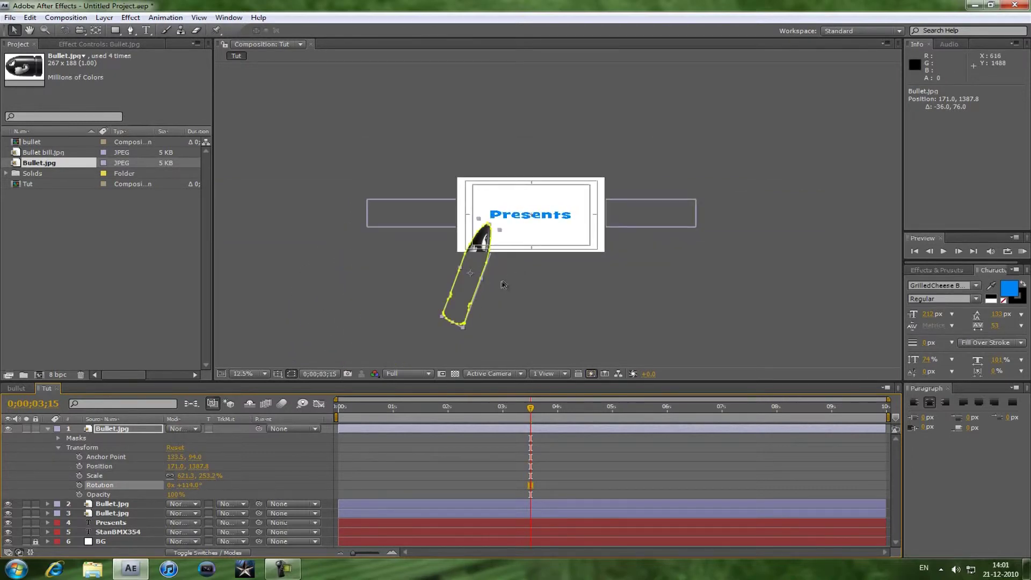
scroll(500, 288, up, 4)
drag(380, 308, 541, 94)
drag(474, 260, 490, 242)
scroll(550, 239, down, 4)
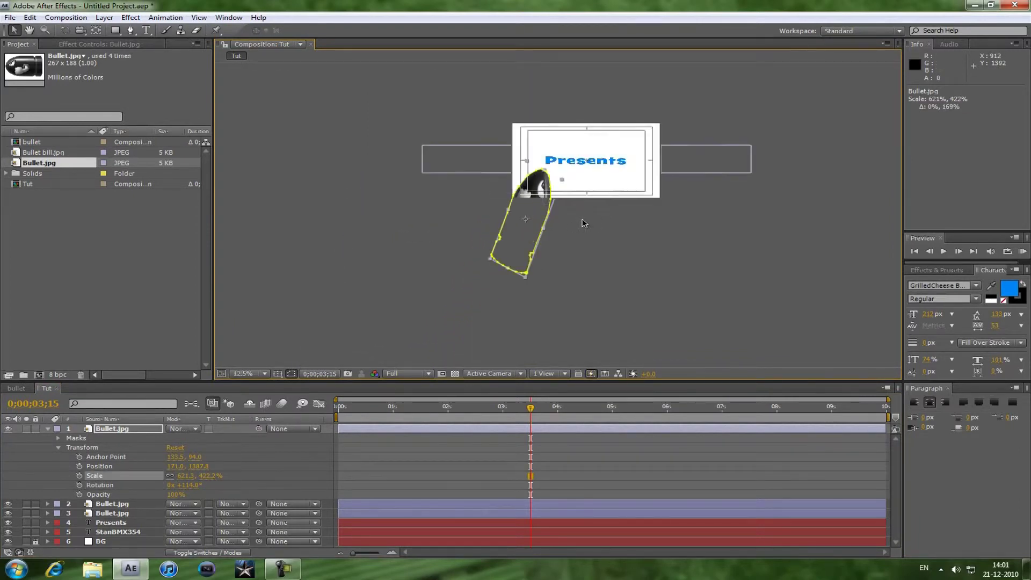
Step: Keyframe the tilted bullet's Position from 291, 1851.8 below the frame at 0;00;03;15 to 1291, -1028.2 above it at 0;00;04;00
drag(532, 234, 527, 267)
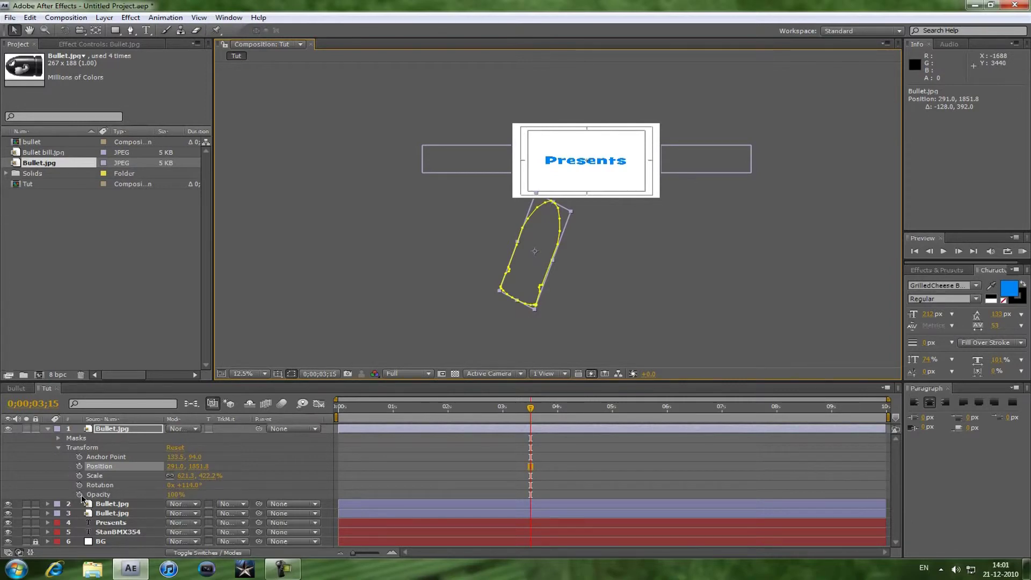
click(79, 466)
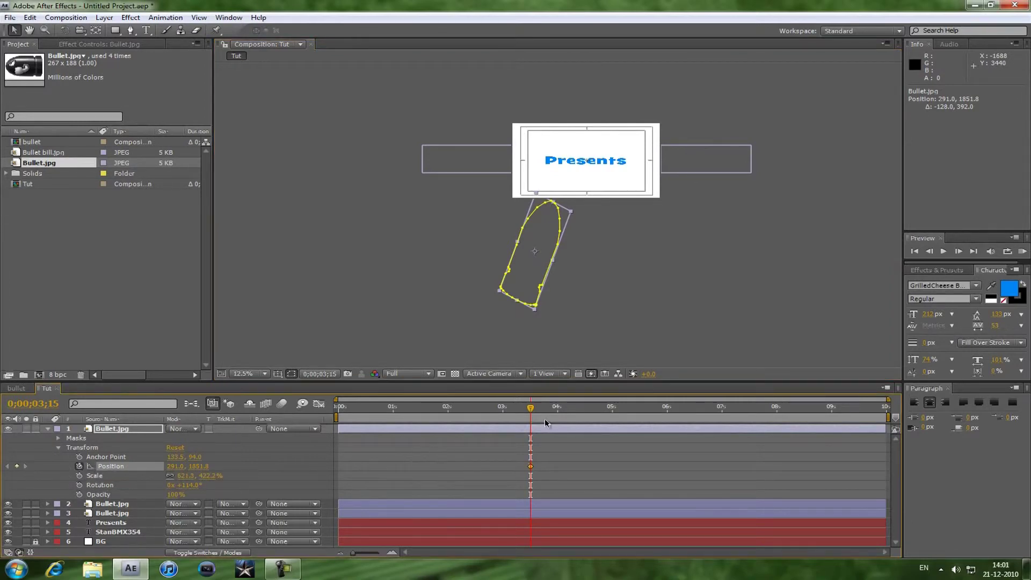
mouse_move(531, 413)
mouse_down()
mouse_move(486, 413)
mouse_move(530, 412)
mouse_up()
drag(550, 413, 557, 411)
drag(527, 282, 606, 82)
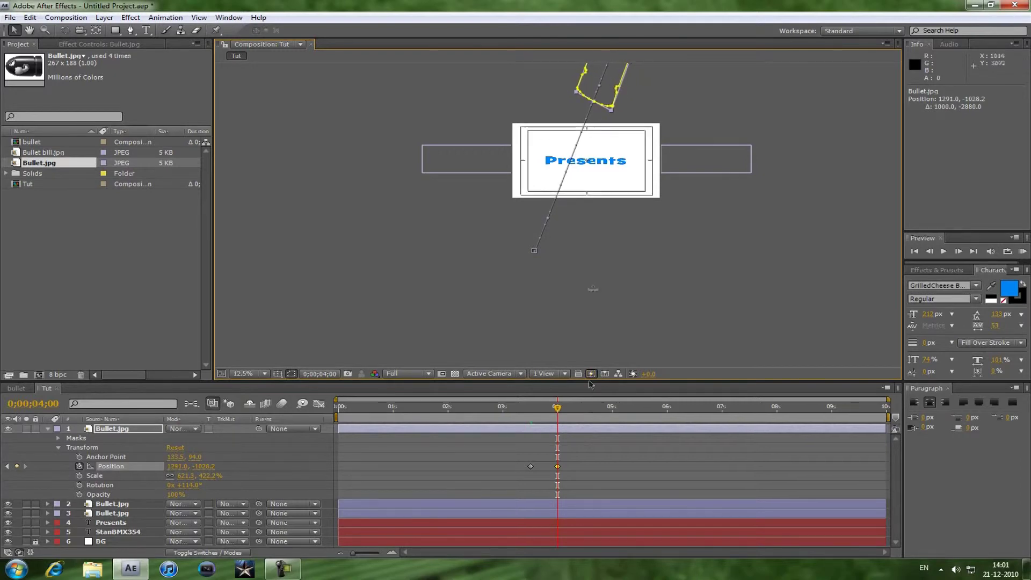
Step: Play a RAM preview of the composition to check the upward bullet pass
key(KP_0)
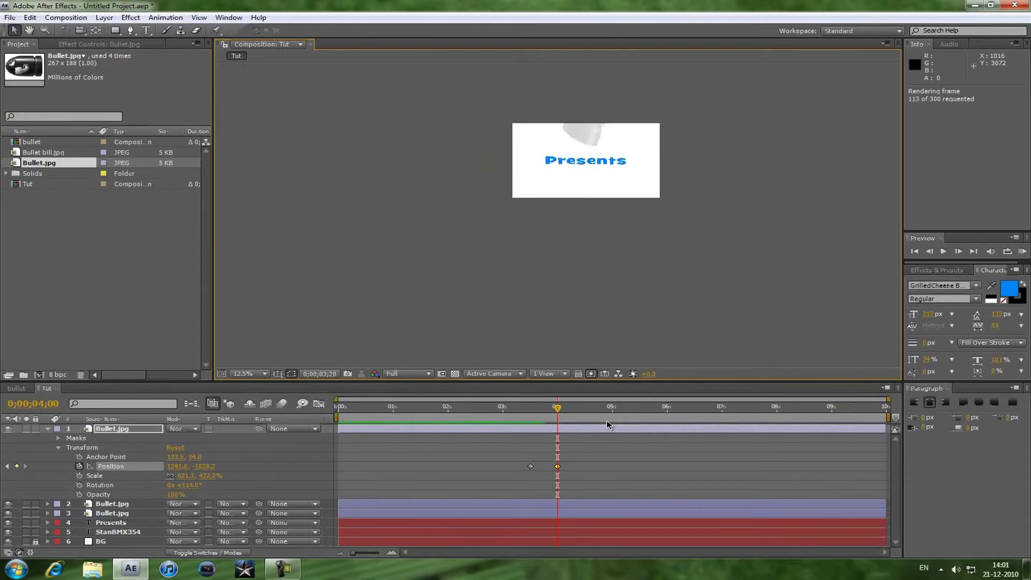
scroll(612, 223, up, 1)
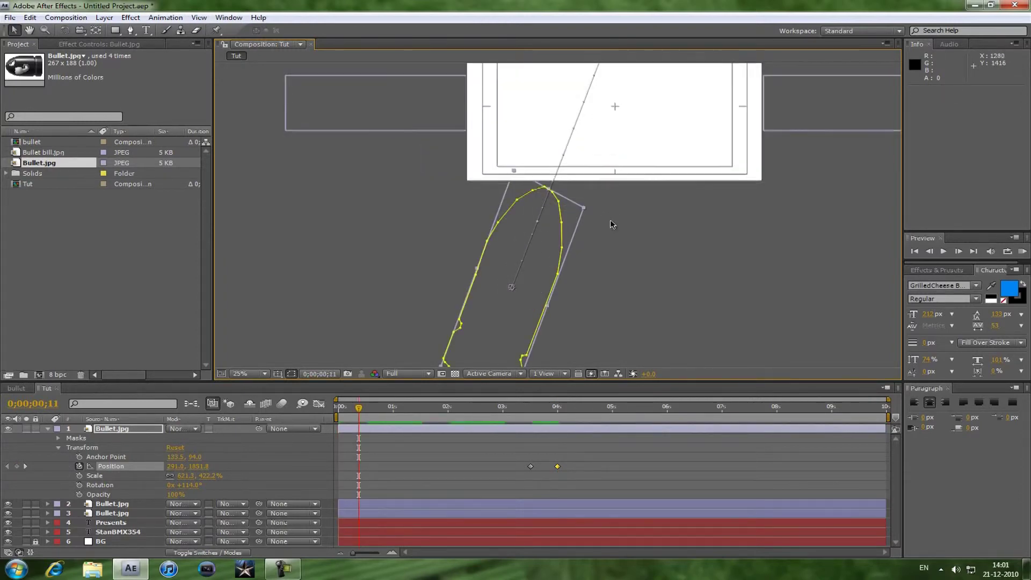
scroll(644, 217, down, 2)
key(h)
scroll(645, 209, up, 2)
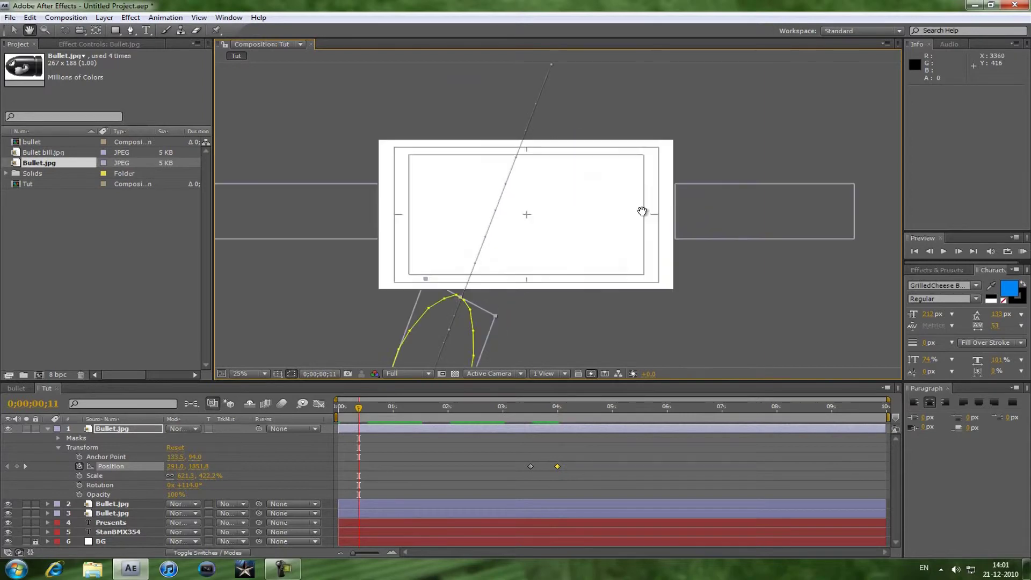
Step: Duplicate the tilted bullet layer and remove the Position keyframes from the copy in layer 2
key(v)
key(ctrl+d)
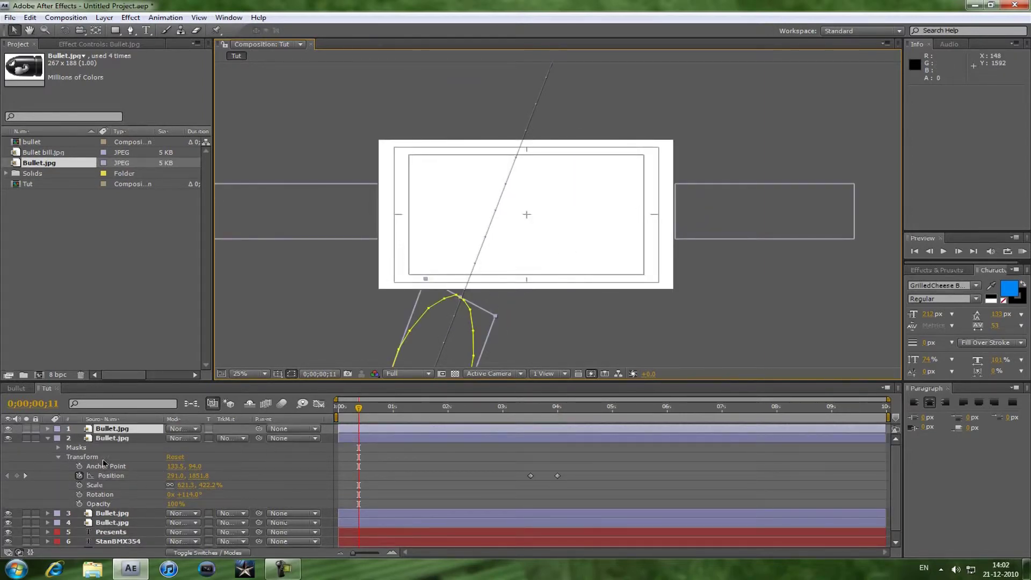
click(81, 475)
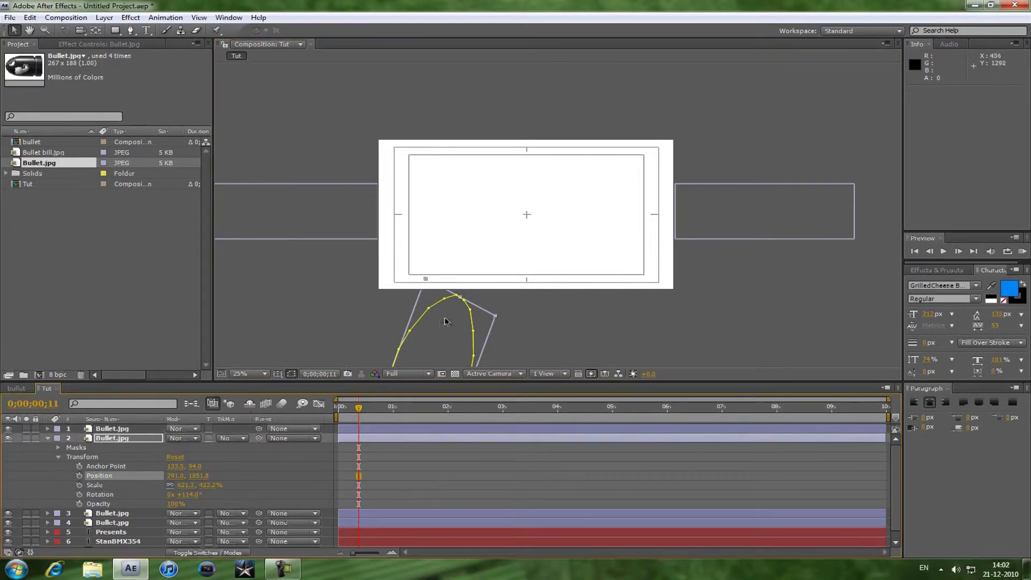
click(118, 428)
click(134, 439)
click(134, 429)
click(131, 438)
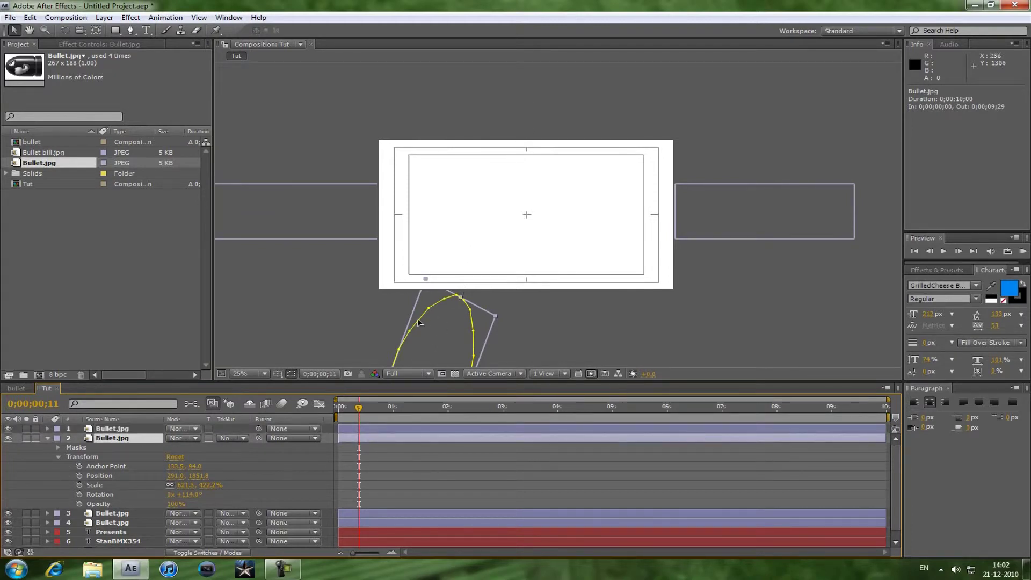
Step: Rotate the layer 2 bullet to about 334° and move it beyond the frame's upper-right corner to 2255, -484.2
drag(427, 327, 420, 135)
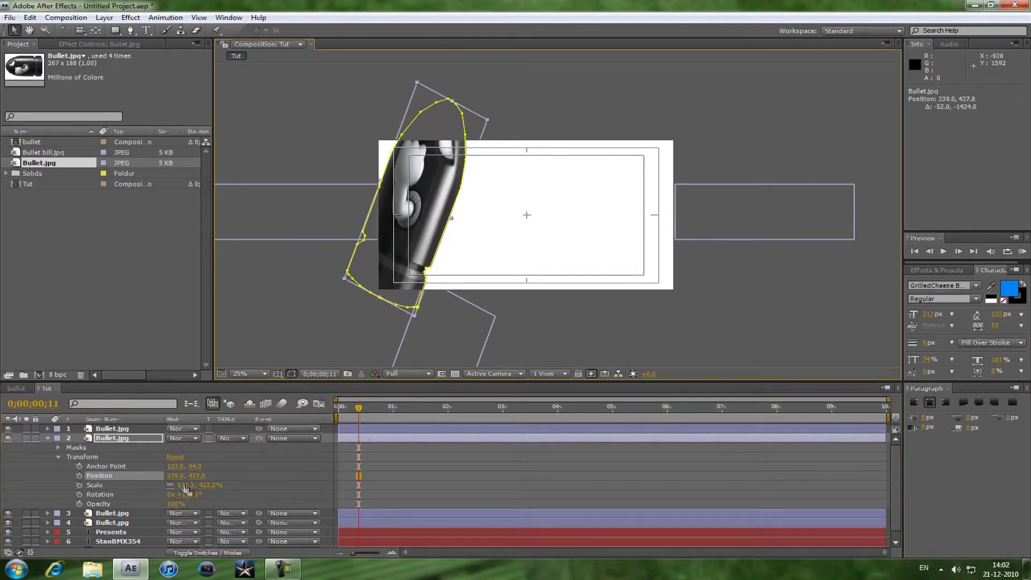
drag(192, 494, 267, 497)
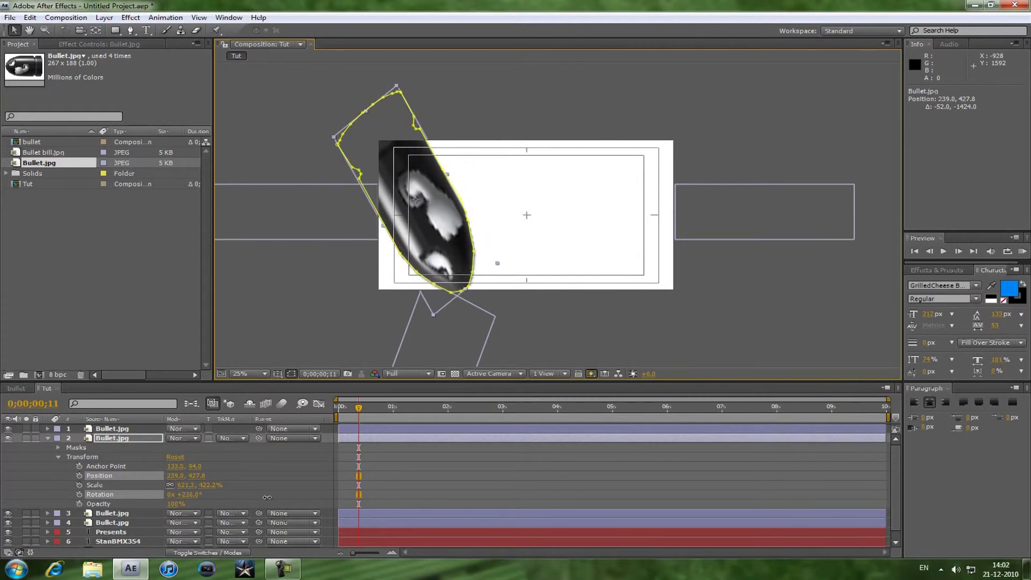
click(187, 495)
drag(192, 497, 252, 499)
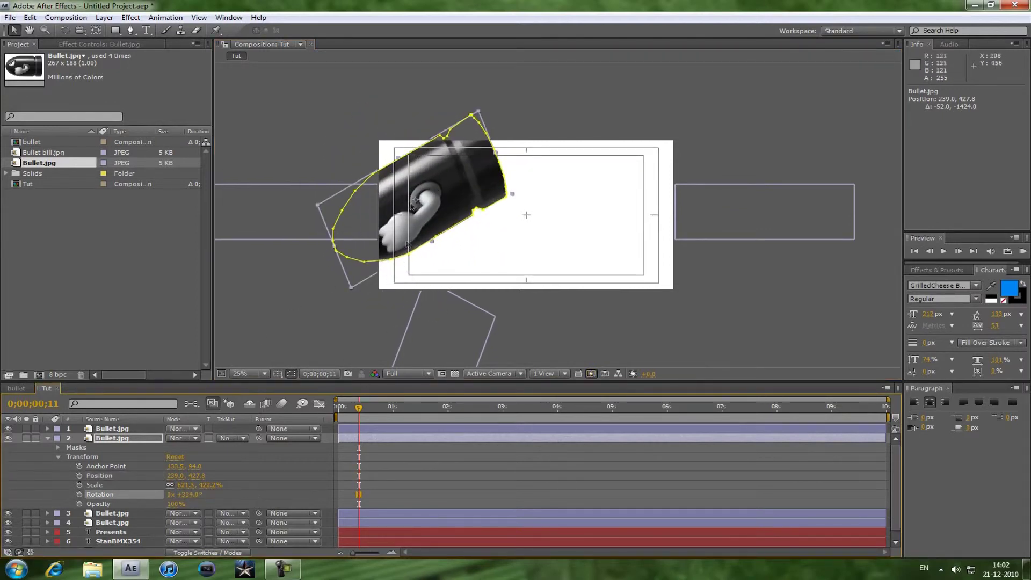
drag(501, 173, 772, 51)
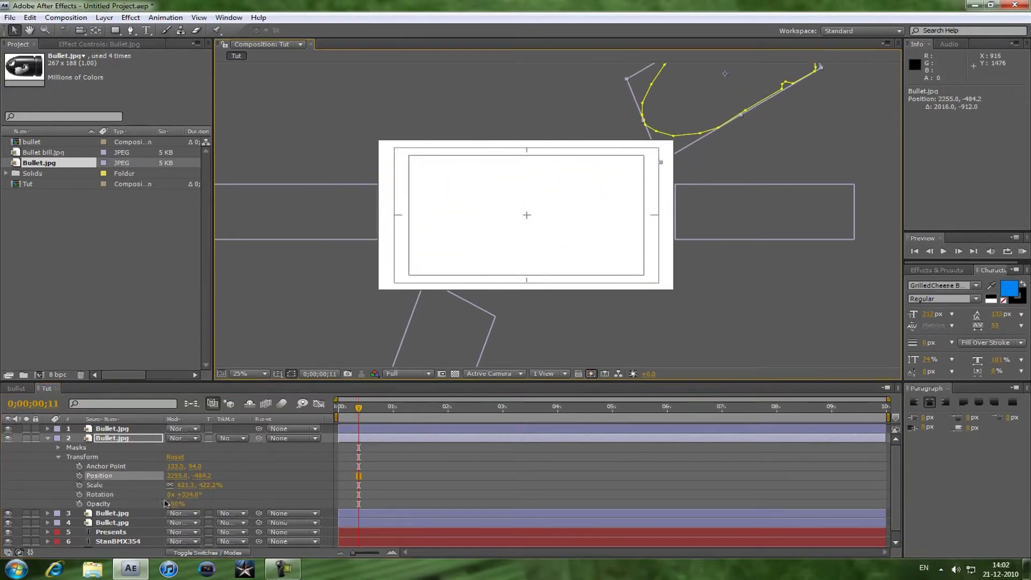
Step: Keyframe the layer 2 bullet's Position at 0;00;04;02, and at 0;00;04;18 move it beyond the lower-left corner to -629, 1407.8
click(79, 476)
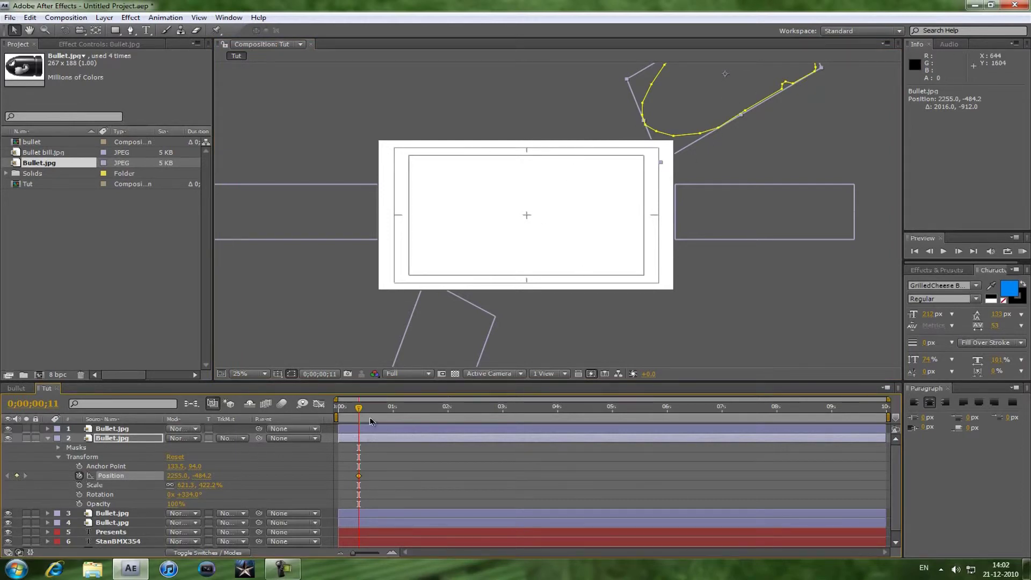
drag(360, 412, 560, 411)
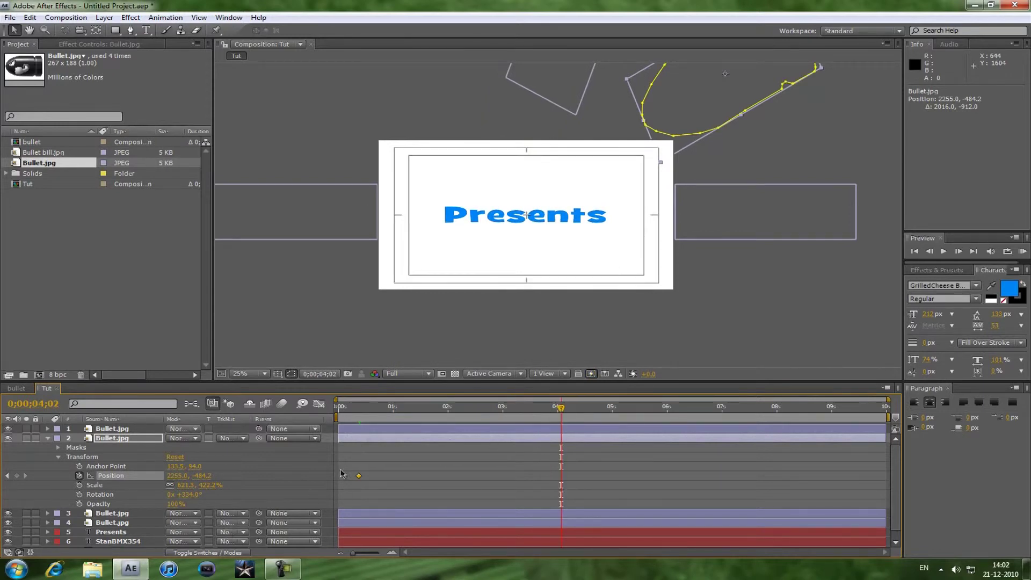
click(359, 476)
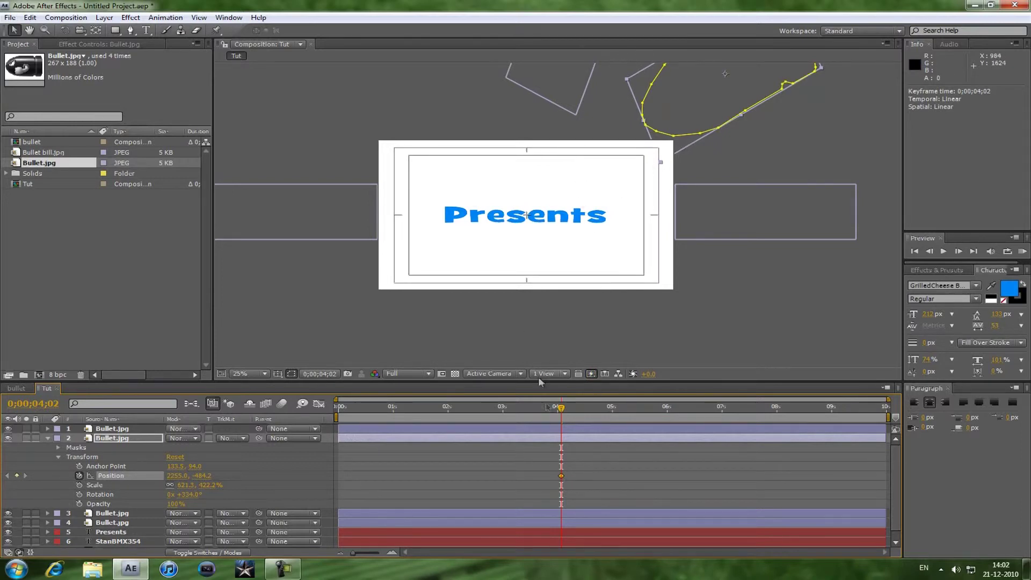
drag(565, 408, 592, 411)
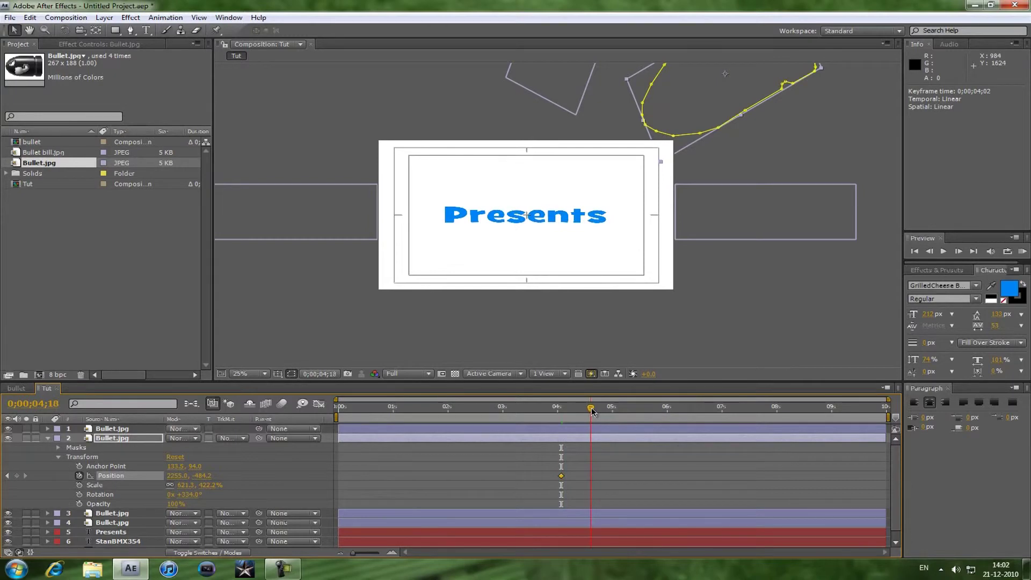
drag(708, 96, 249, 367)
Step: Duplicate the layer 2 bullet and remove the Position keyframes from the copy in layer 3
mouse_move(594, 412)
mouse_down()
mouse_move(500, 413)
mouse_move(601, 413)
mouse_up()
click(319, 321)
key(ctrl+d)
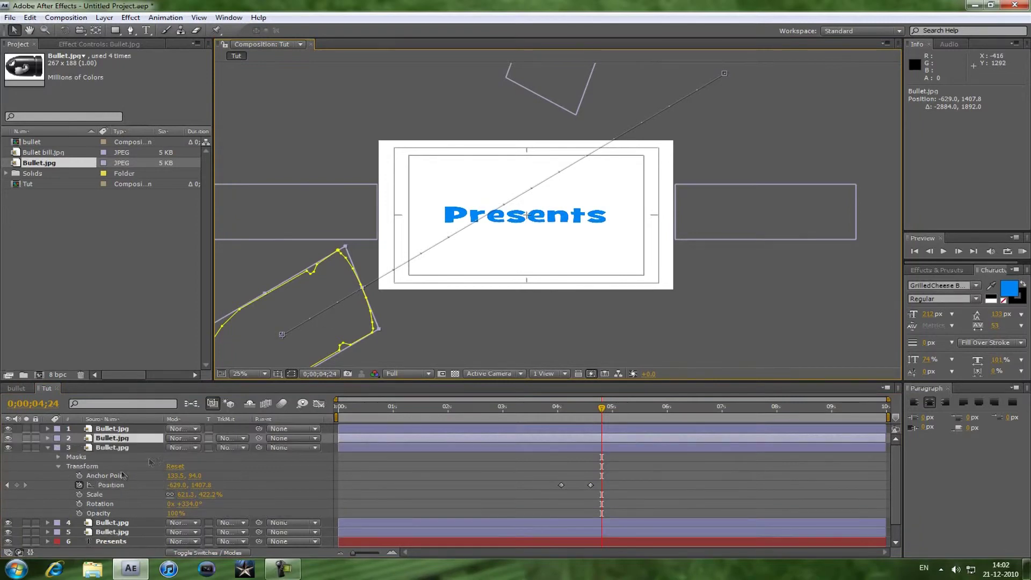
double_click(80, 486)
Step: Rotate the layer 3 bullet to 1x+30° and set its starting Position keyframe beyond the lower-right corner at 2391, 1547.8
drag(197, 508, 228, 508)
drag(322, 317, 785, 337)
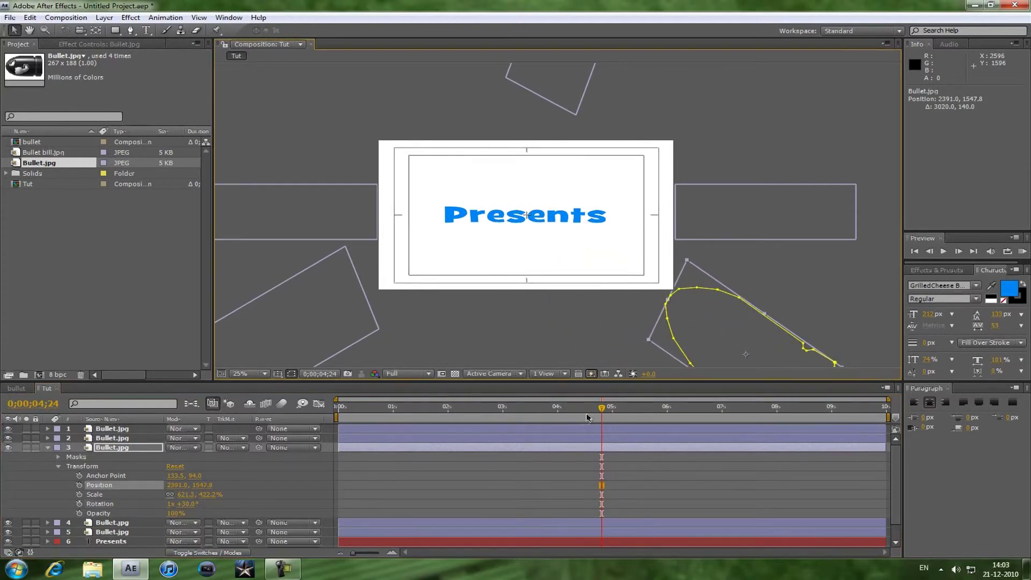
drag(604, 411, 605, 411)
click(80, 485)
Step: At 0;00;05;11, move the layer 3 bullet beyond the frame's upper-left corner to -449, -496.2
drag(617, 409, 639, 409)
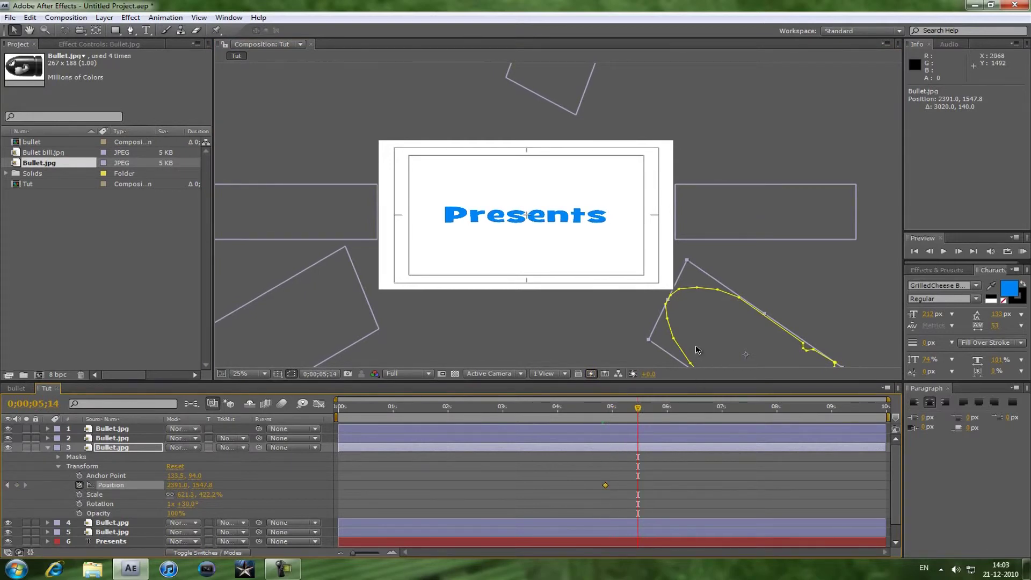
drag(634, 411, 632, 409)
drag(730, 347, 294, 65)
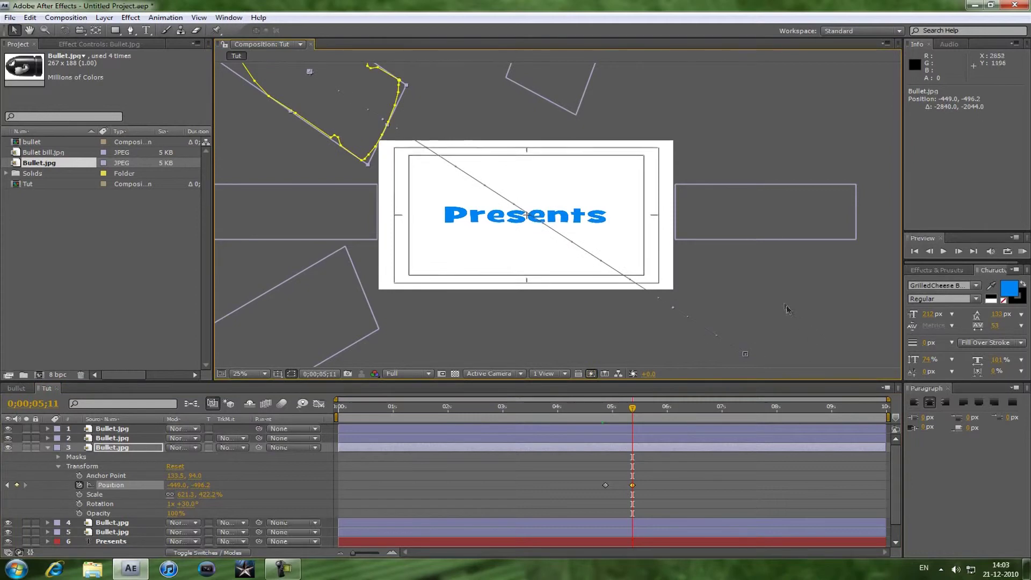
Step: Add a white 1920 x 1080 px solid layer to the composition
drag(636, 410, 576, 408)
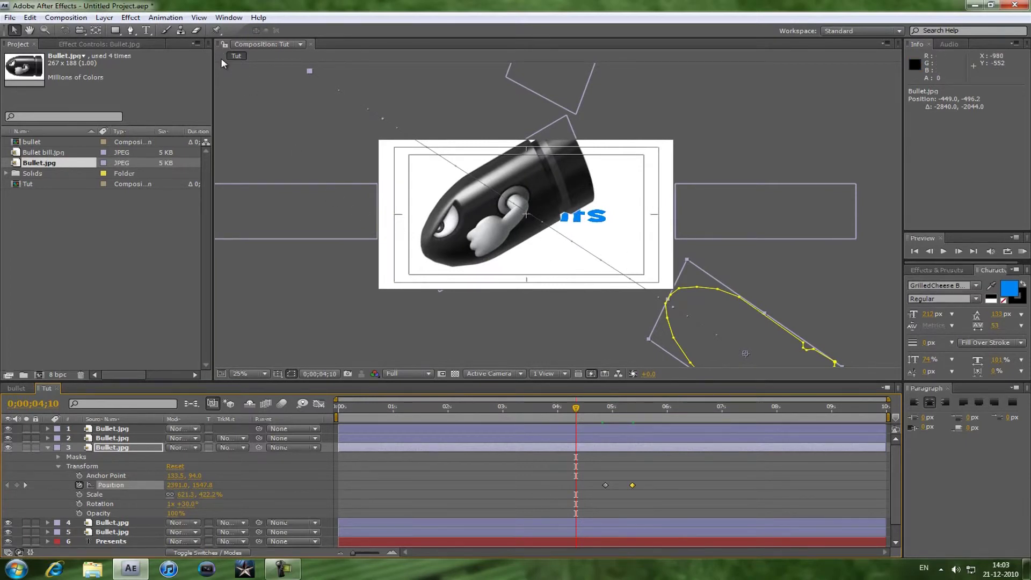
click(103, 19)
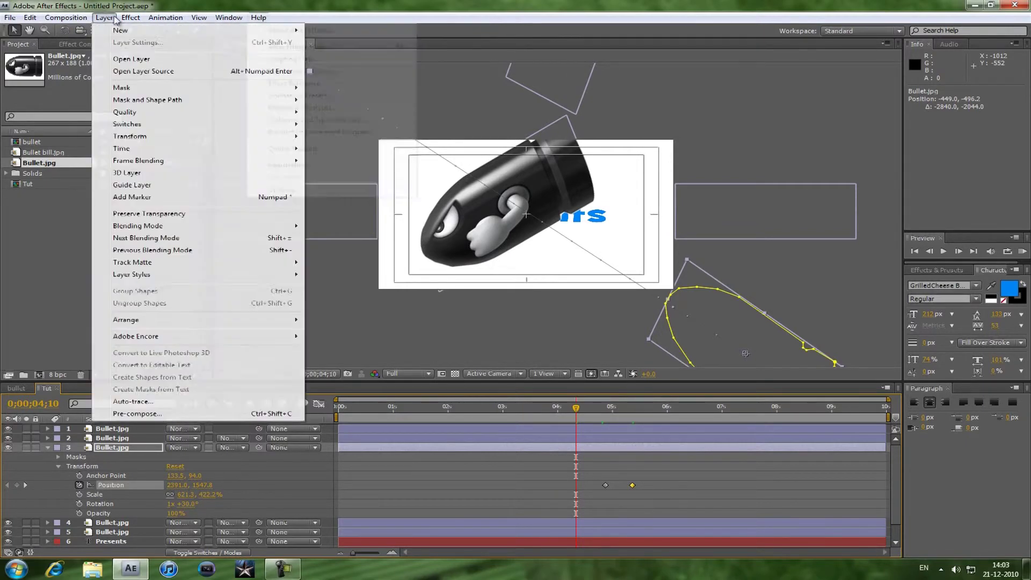
mouse_move(120, 30)
click(327, 44)
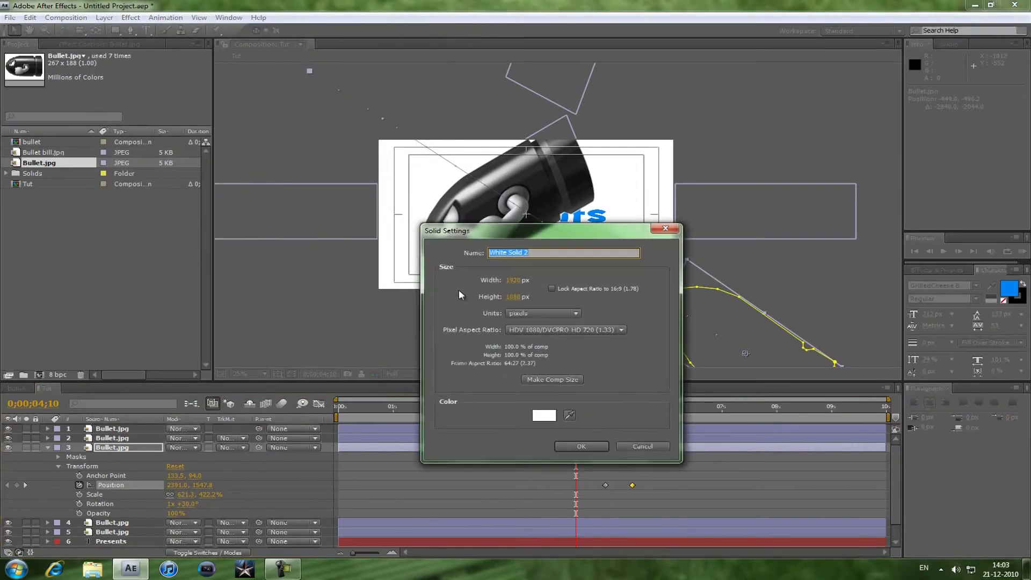
click(588, 449)
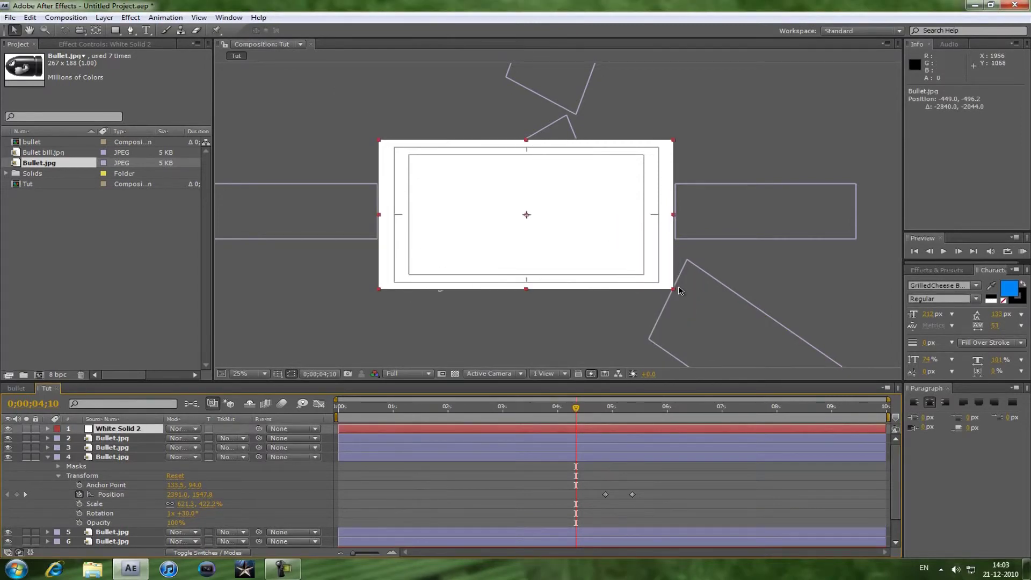
Step: Shrink White Solid 2, position it at 700, 456, and place it below the five bullet layers in the layer order
drag(673, 289, 511, 219)
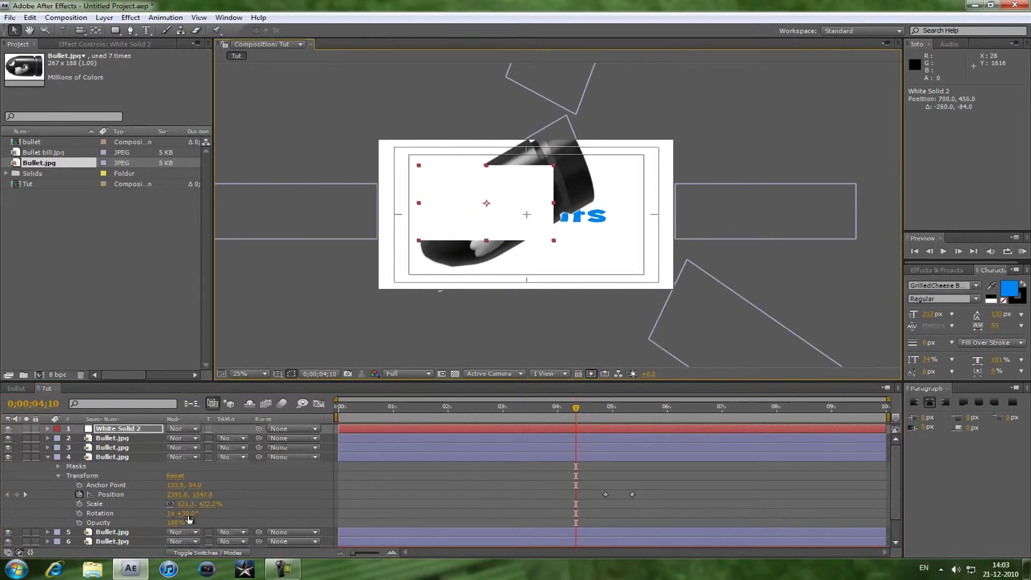
click(49, 458)
drag(121, 429, 123, 474)
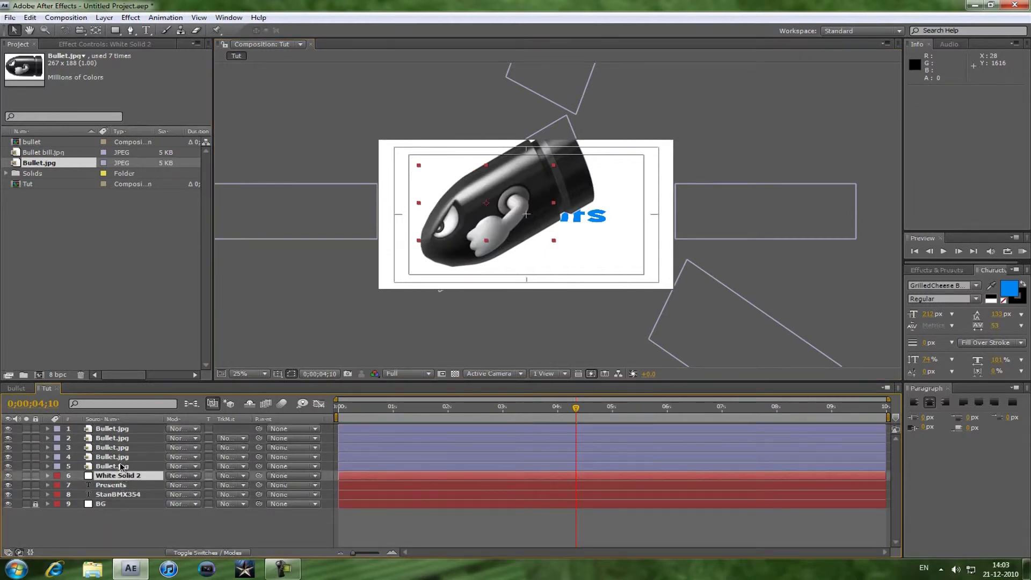
Step: Pre-compose the five bullet layers into a new composition named "Bullet flying by"
click(126, 466)
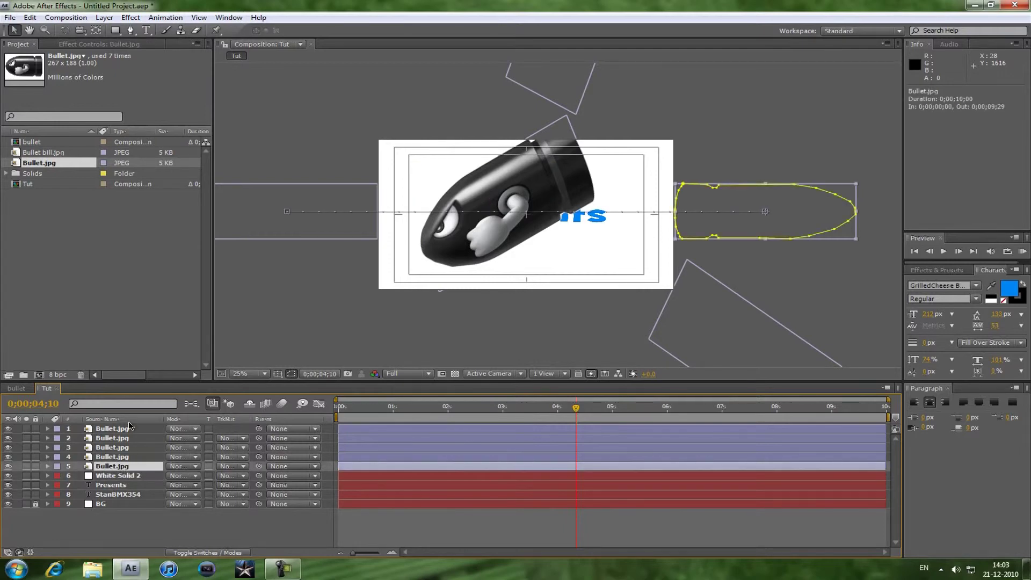
shift+click(131, 429)
click(116, 421)
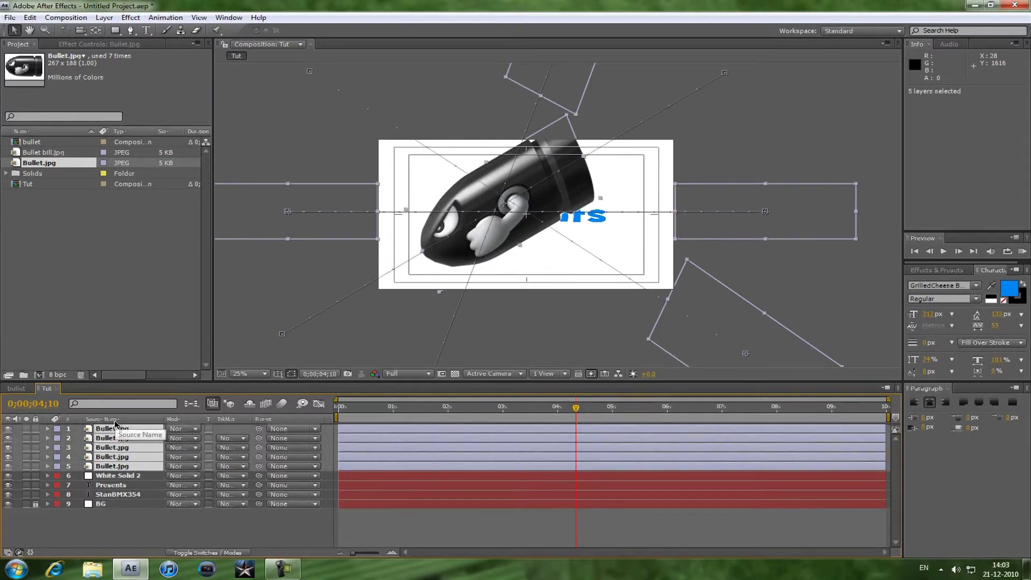
click(72, 19)
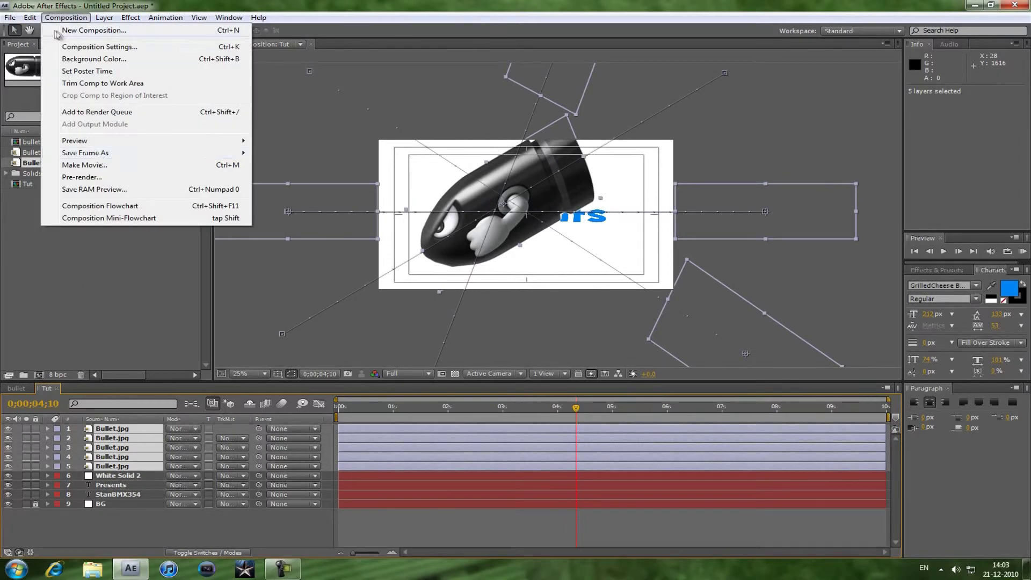
mouse_move(30, 18)
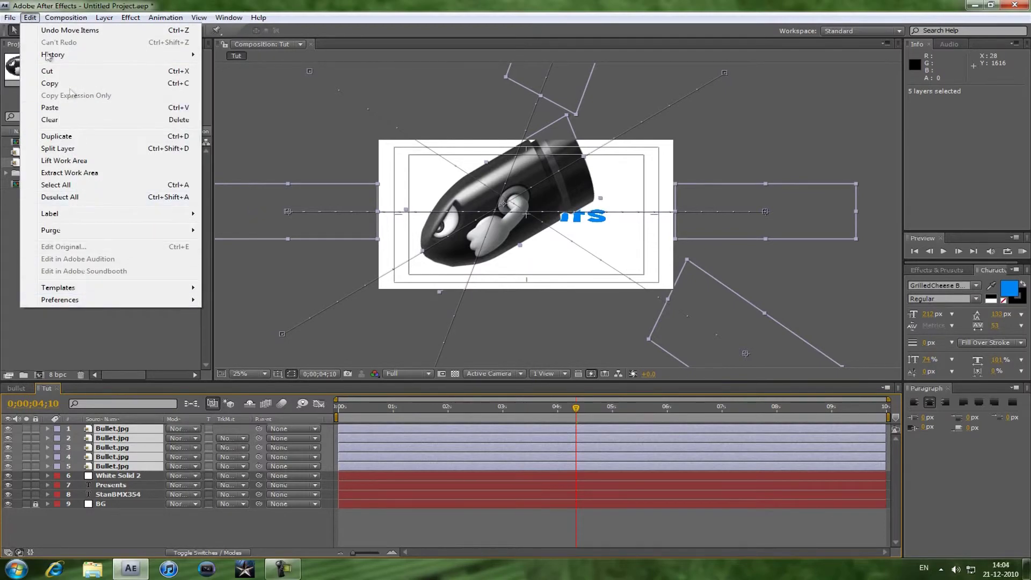
mouse_move(71, 19)
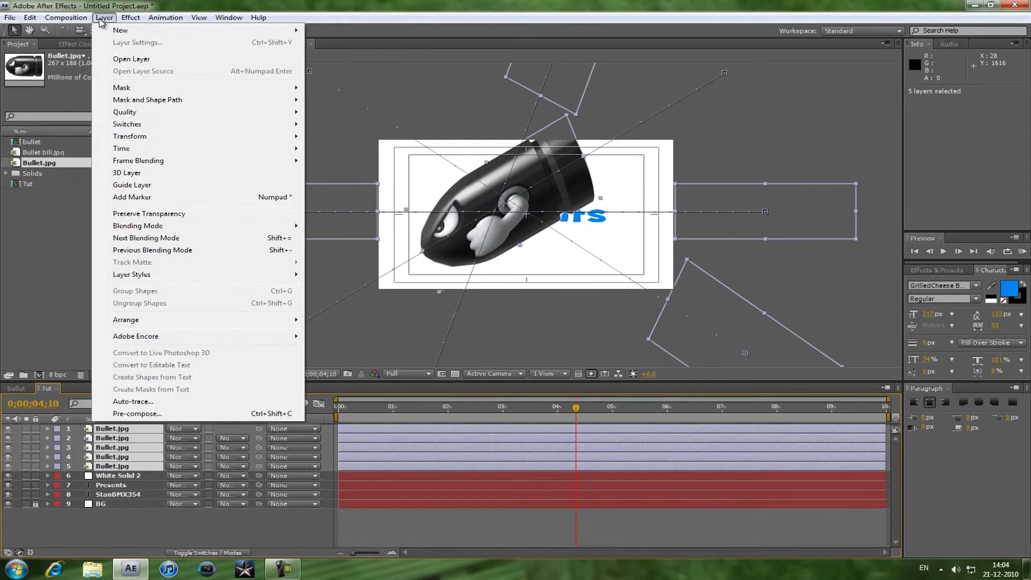
click(151, 414)
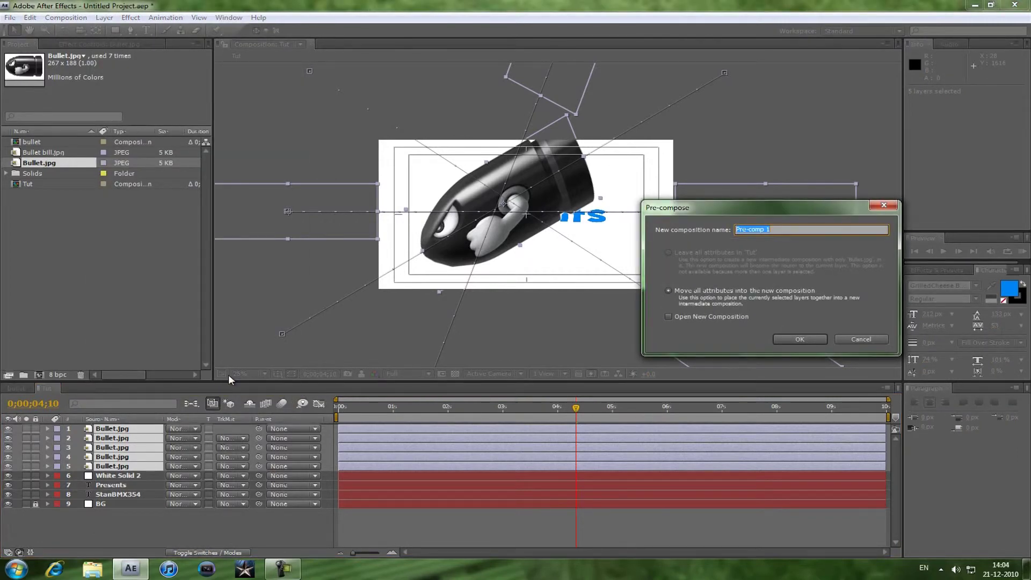
text(Bullet flying by)
key(Return)
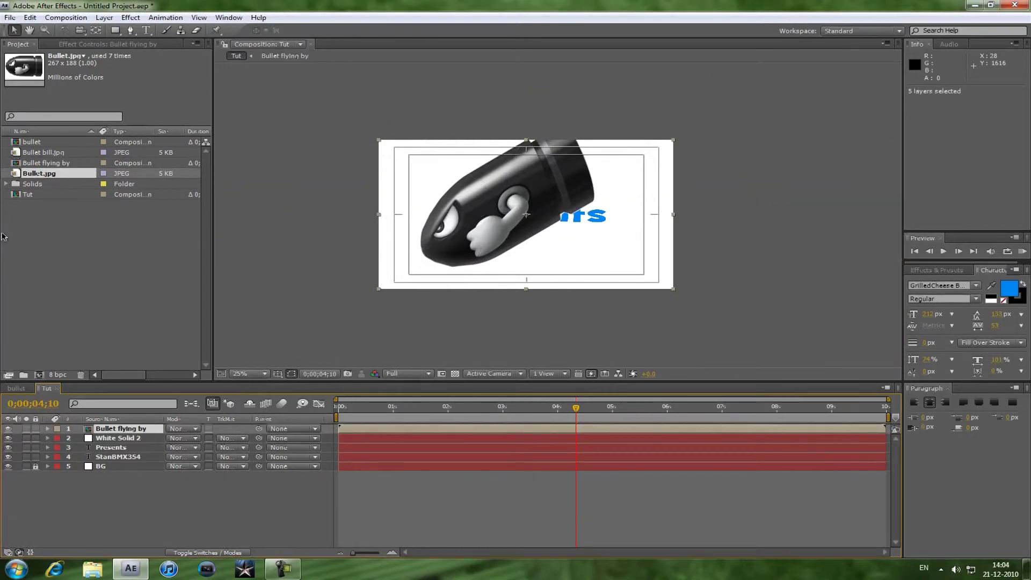
Step: Trim the start of the White Solid 2 layer to 0;00;04;10
mouse_move(581, 413)
mouse_down()
mouse_move(623, 409)
mouse_move(414, 409)
mouse_move(610, 409)
mouse_move(533, 409)
mouse_move(575, 417)
mouse_up()
drag(338, 438, 575, 441)
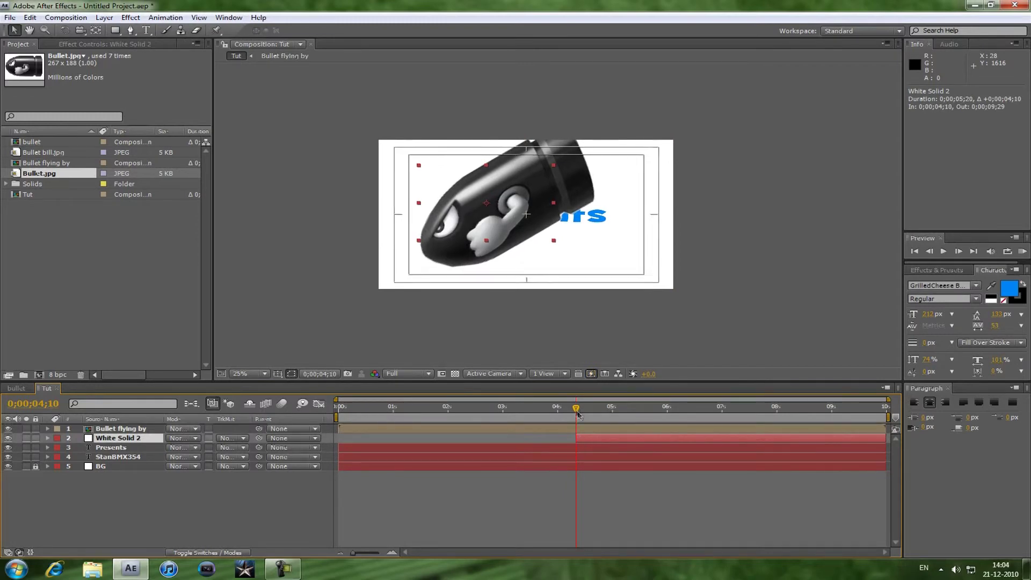
scroll(585, 188, up, 4)
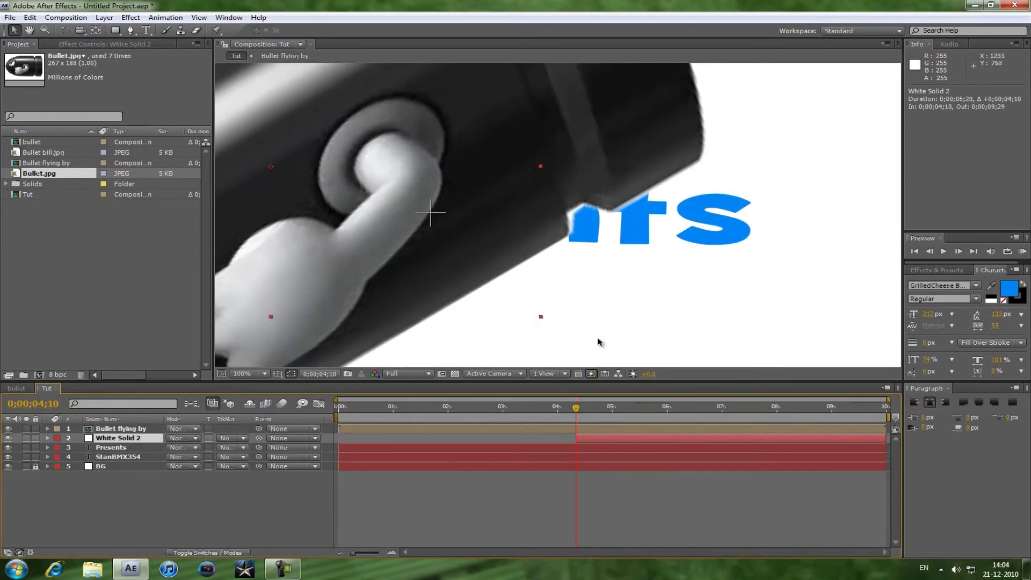
mouse_move(578, 415)
mouse_down()
mouse_move(594, 415)
mouse_move(576, 411)
mouse_up()
Step: Move White Solid 2 behind the bullet to about 1069, 342 and scale it to about 58%, 71%
drag(536, 283, 757, 229)
scroll(757, 230, down, 4)
scroll(736, 242, up, 2)
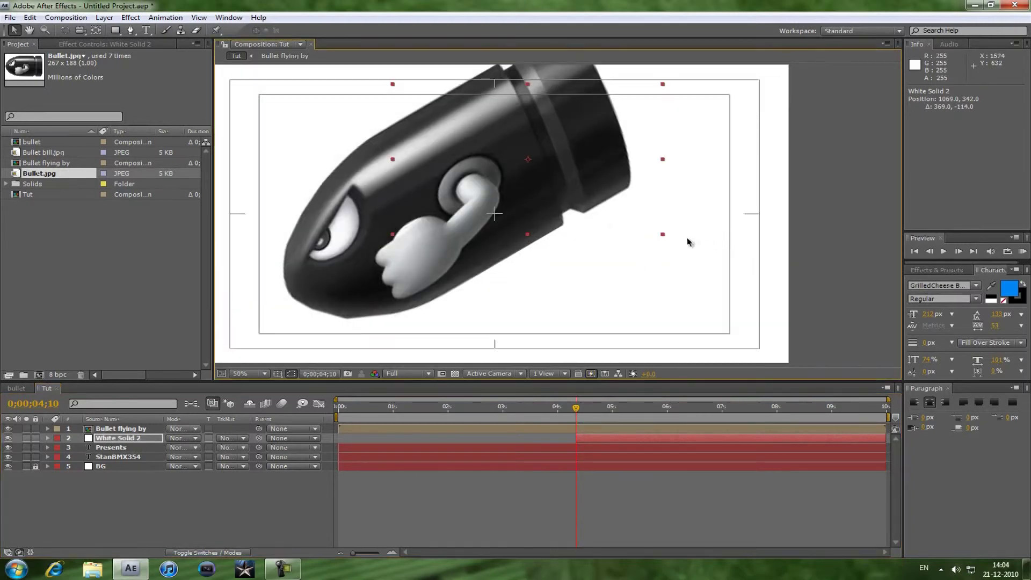
drag(663, 236, 698, 265)
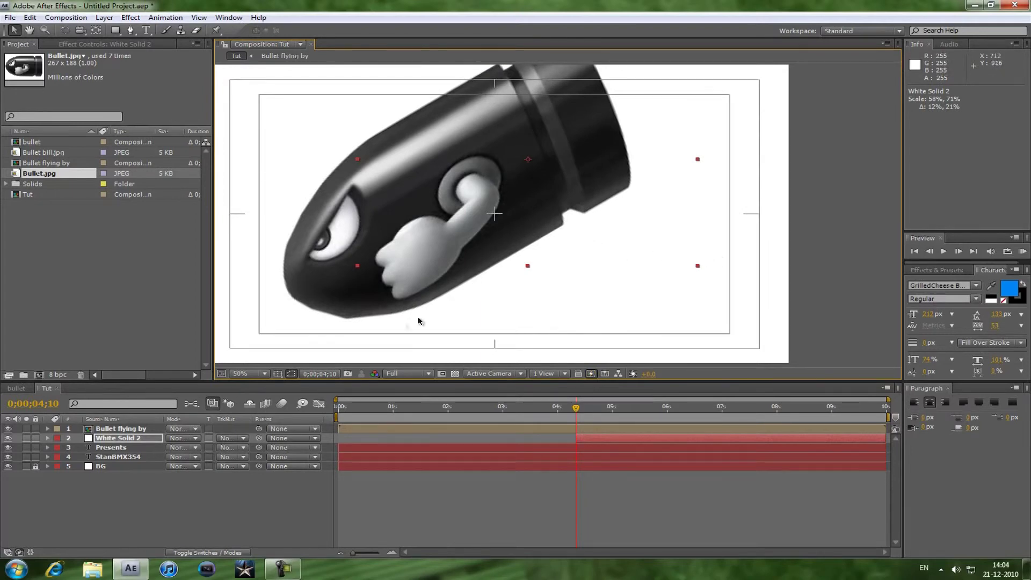
Step: Draw a closed eight-point Pen mask on White Solid 2 whose lower edge follows the underside of the diagonal bullet
click(131, 30)
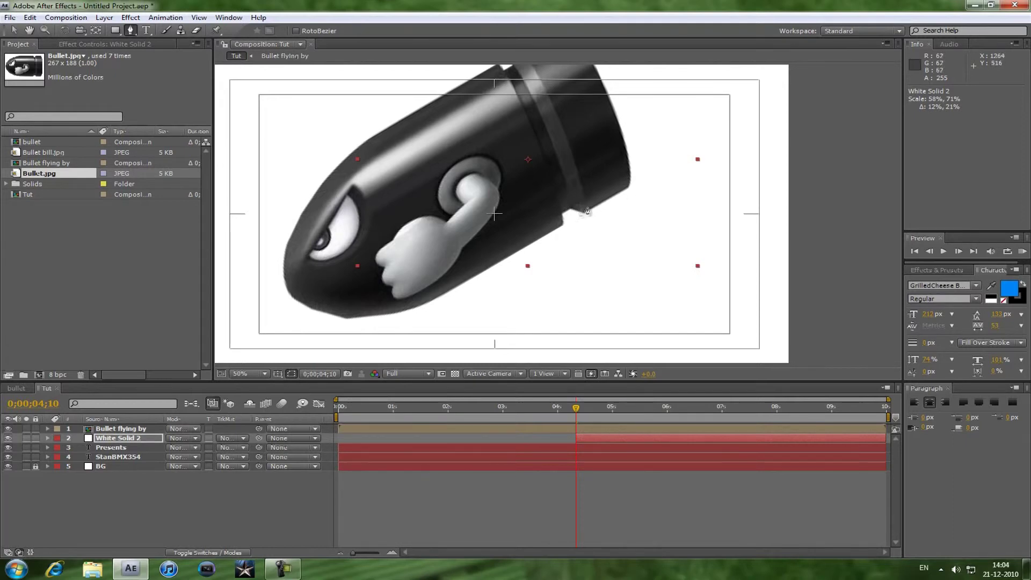
click(523, 248)
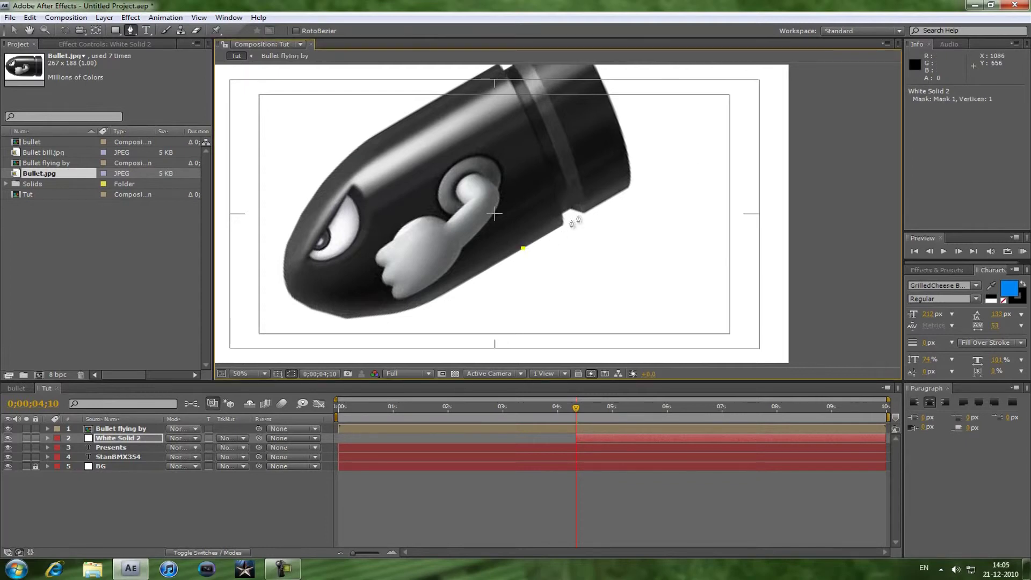
click(633, 183)
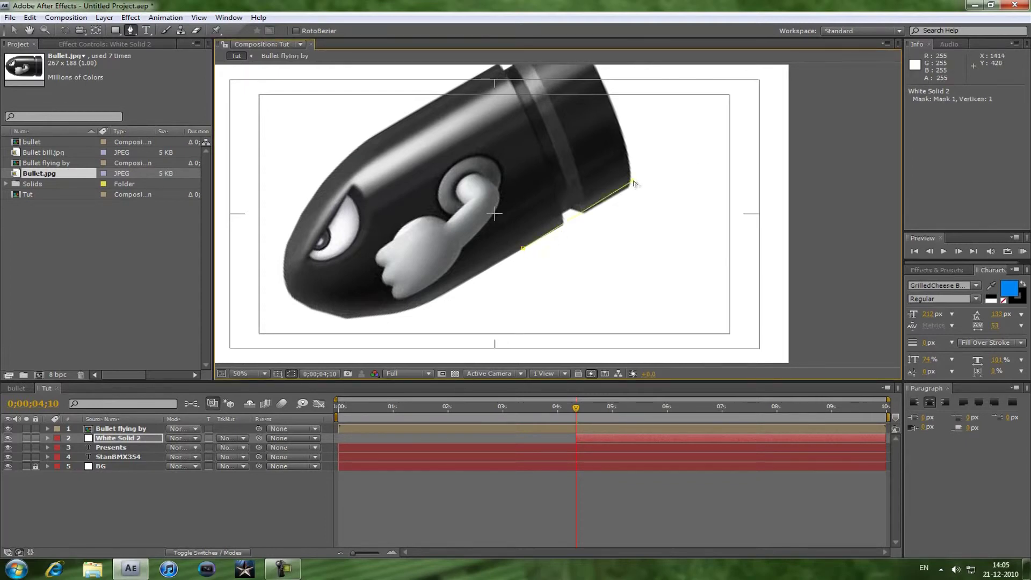
click(718, 93)
click(428, 70)
click(299, 169)
click(283, 256)
click(505, 292)
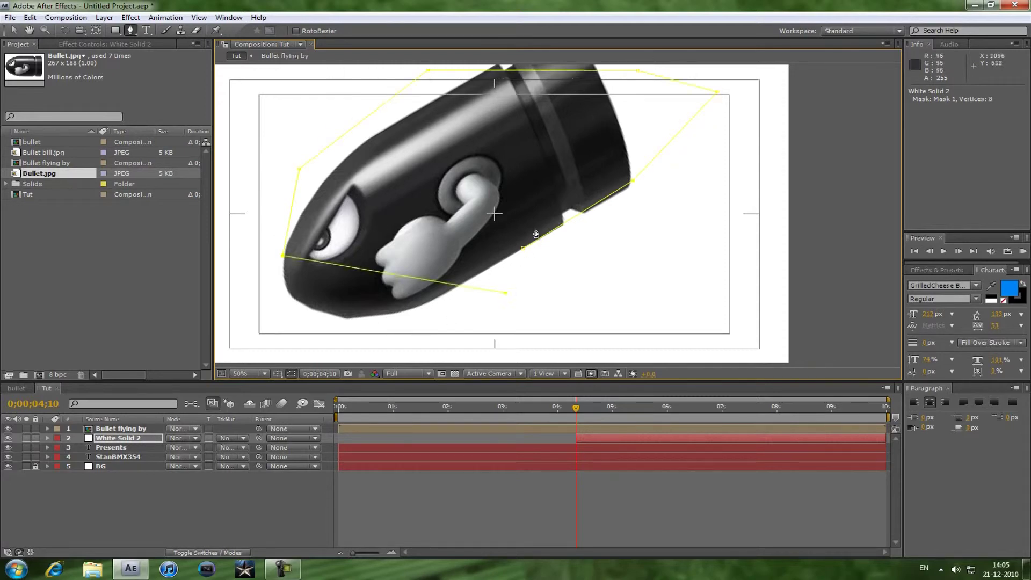
click(523, 248)
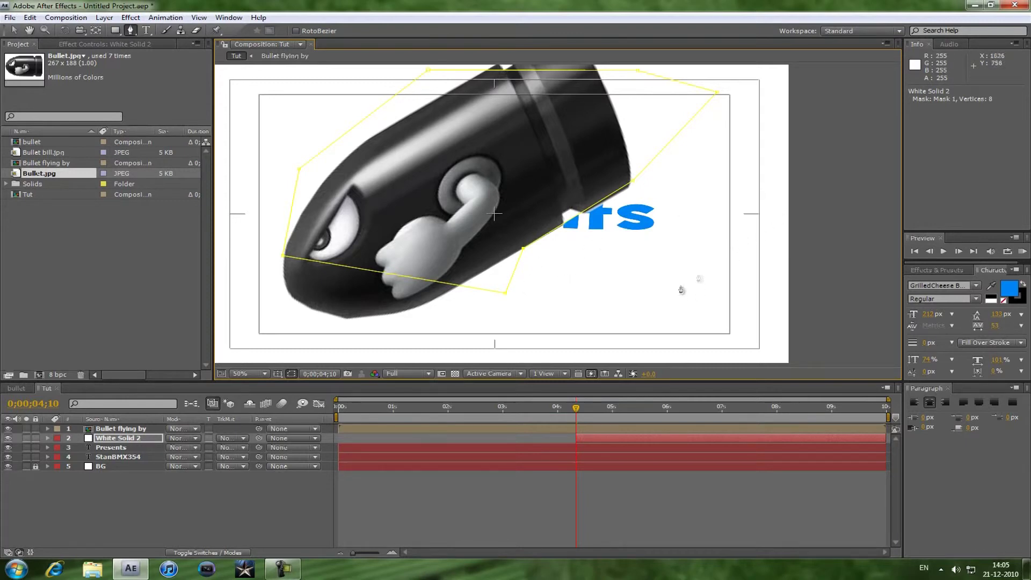
key(v)
click(803, 247)
scroll(816, 248, down, 3)
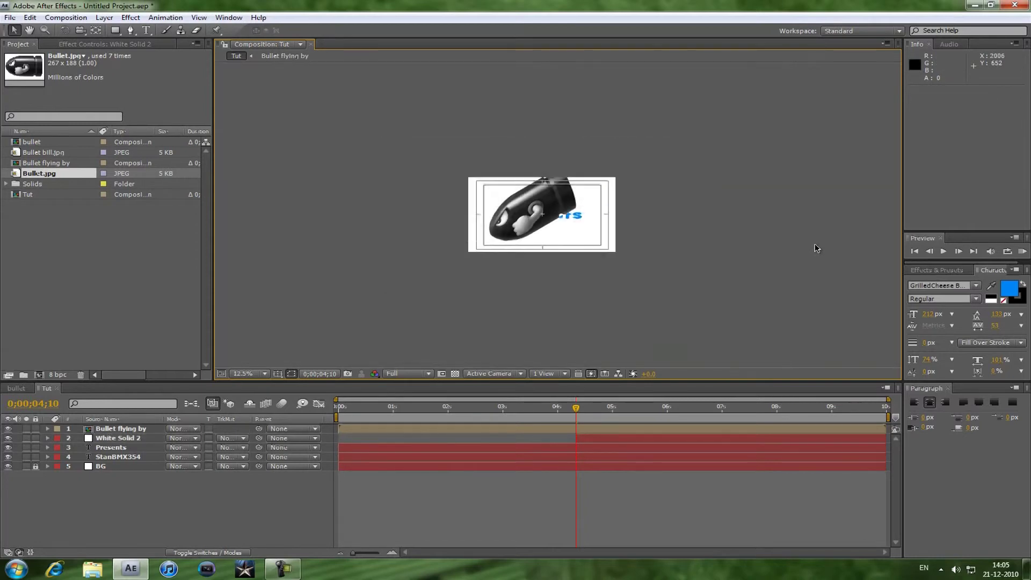
Step: Check the title masking at 0;00;04;16 and expand the Masks group of White Solid 2
key(period)
click(580, 203)
click(576, 413)
mouse_move(576, 414)
mouse_down()
mouse_move(526, 411)
mouse_move(587, 408)
mouse_up()
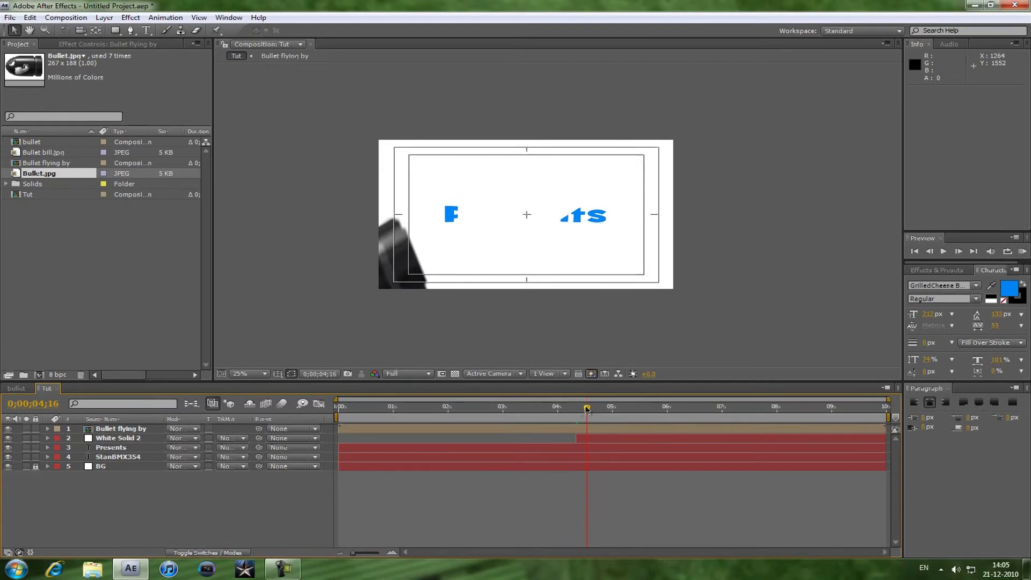
click(107, 438)
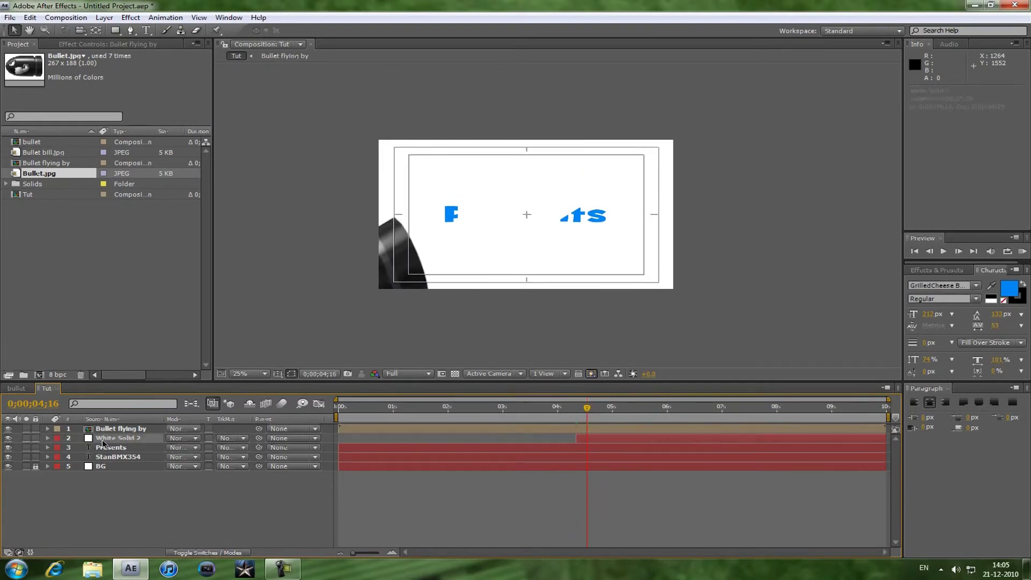
click(47, 438)
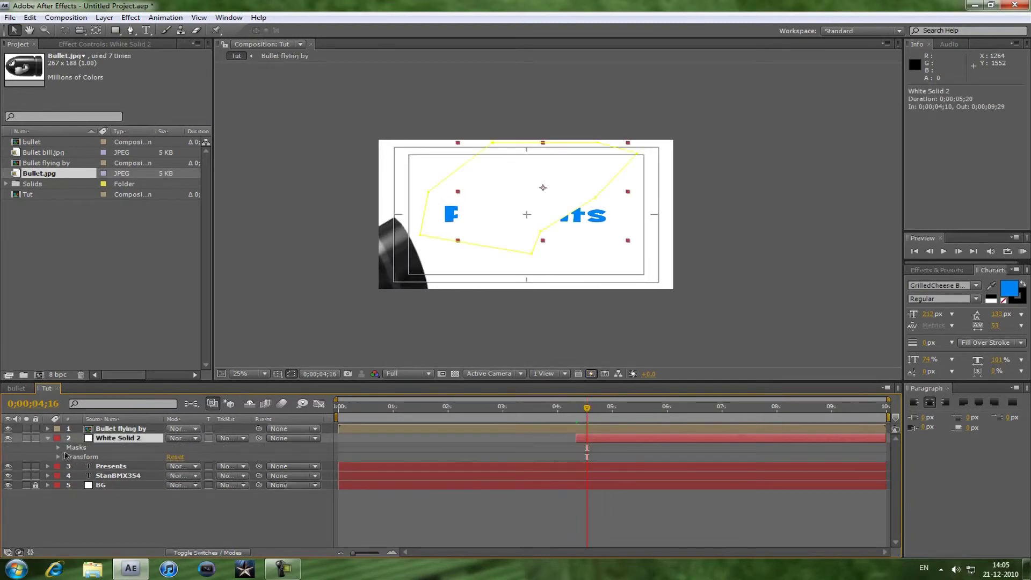
click(58, 448)
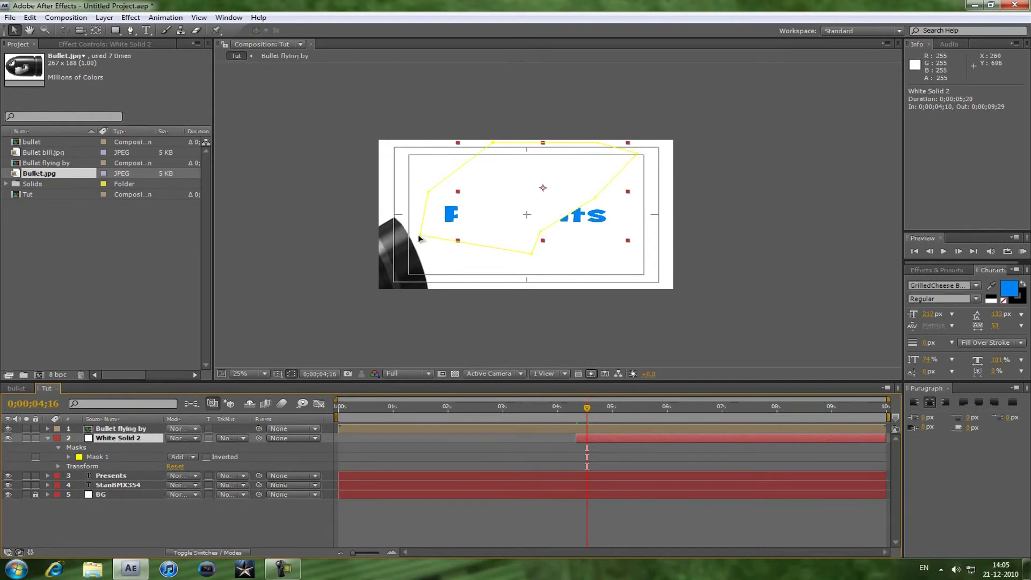
Step: Widen White Solid 2 to about 73% to cover the leftover first title letter and move it to about 975, 336
click(453, 219)
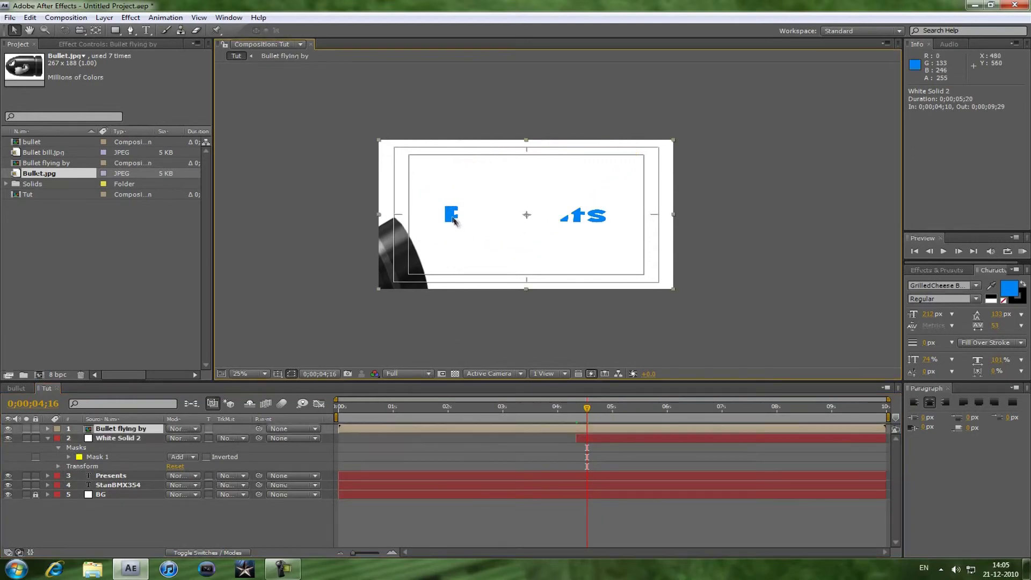
key(period)
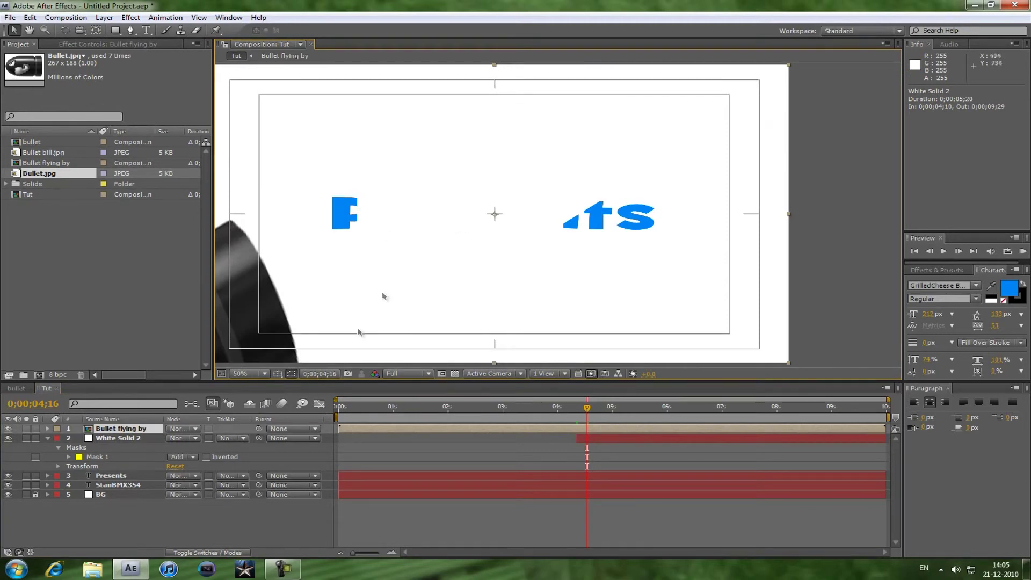
click(95, 441)
drag(358, 170, 314, 171)
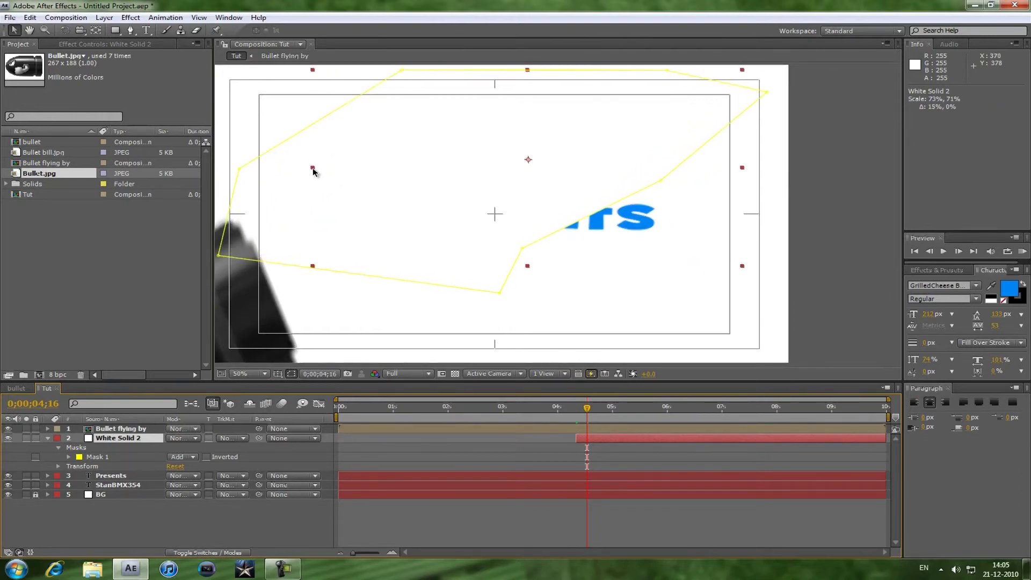
drag(611, 174, 581, 172)
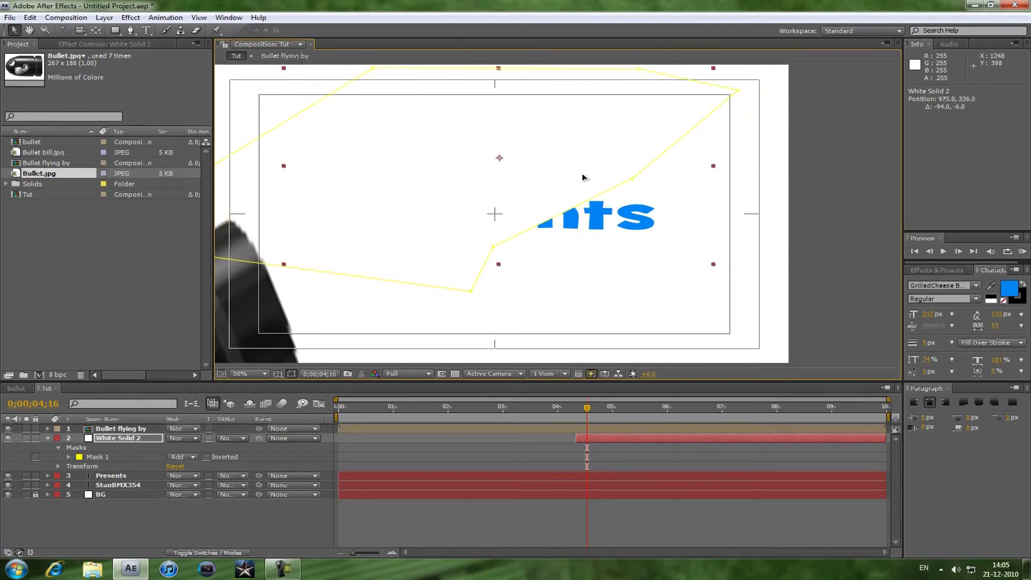
Step: At 0;00;04;10, realign the lower mask points of White Solid 2 with the bullet's underside
mouse_move(589, 411)
mouse_down()
mouse_move(561, 415)
mouse_move(575, 418)
mouse_up()
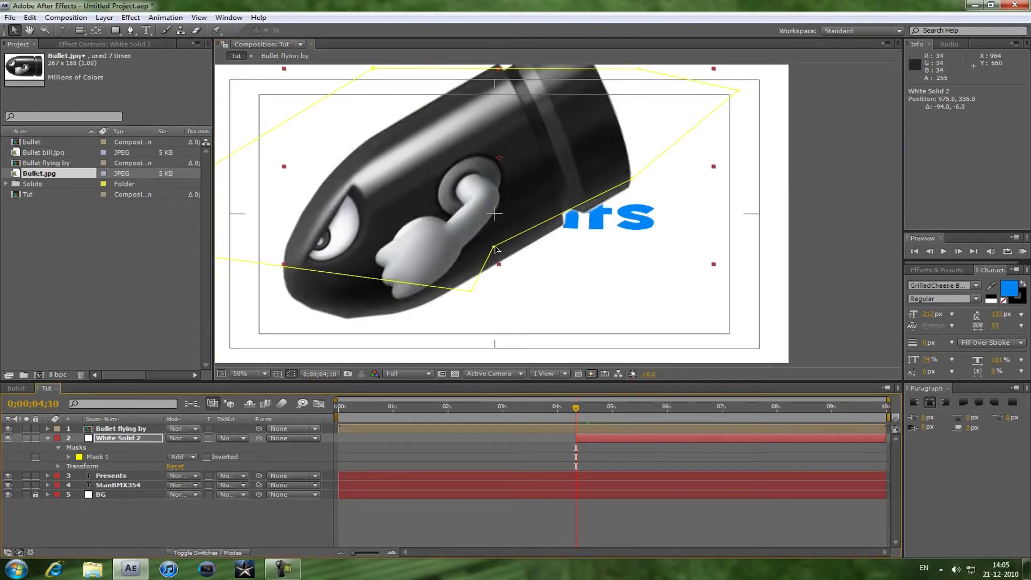
drag(492, 248, 506, 260)
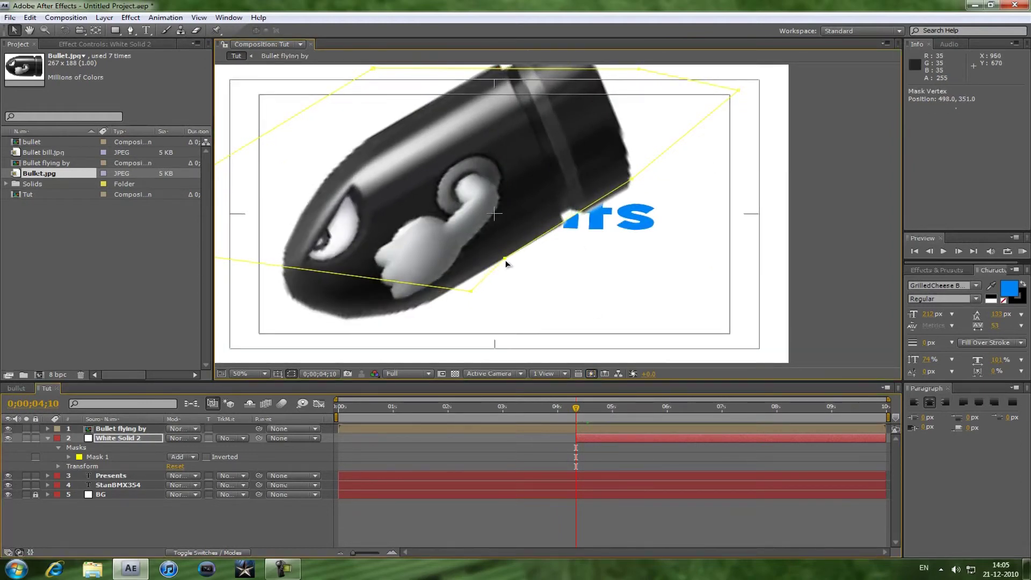
click(632, 179)
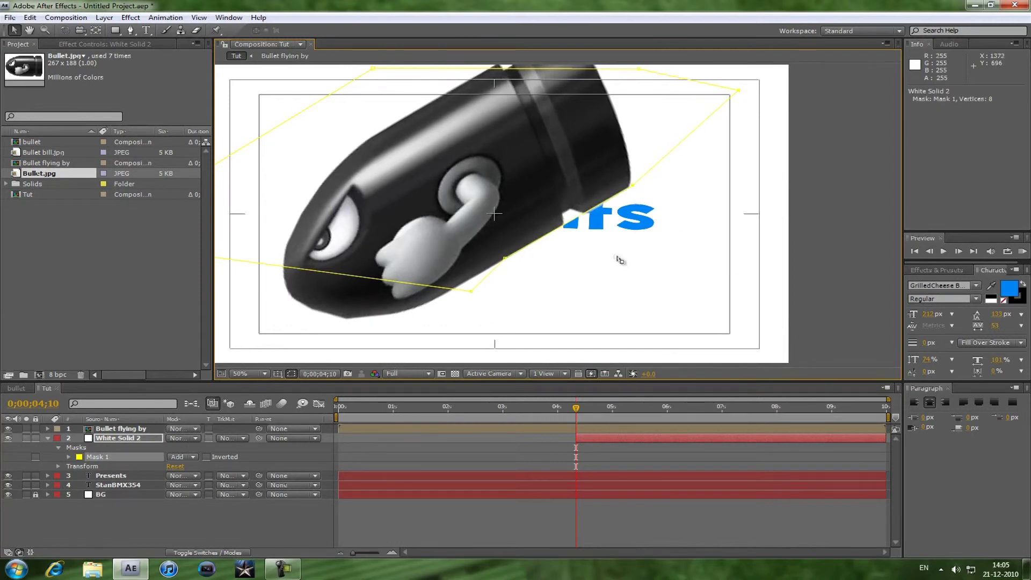
click(846, 208)
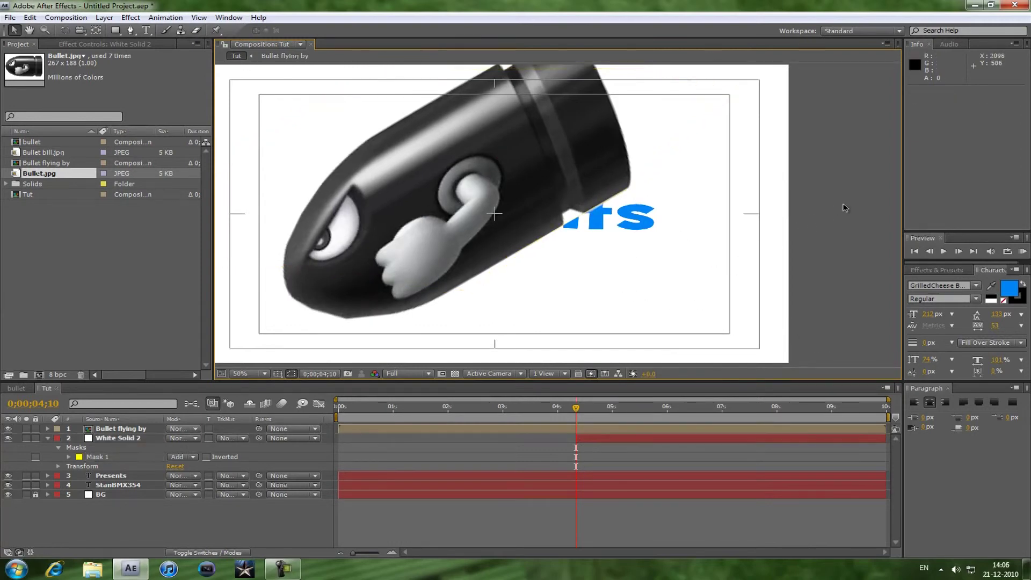
Step: At 0;00;03;22, add another white 1920 x 1080 px solid layer and leave it at full size
key(comma)
drag(583, 412, 542, 406)
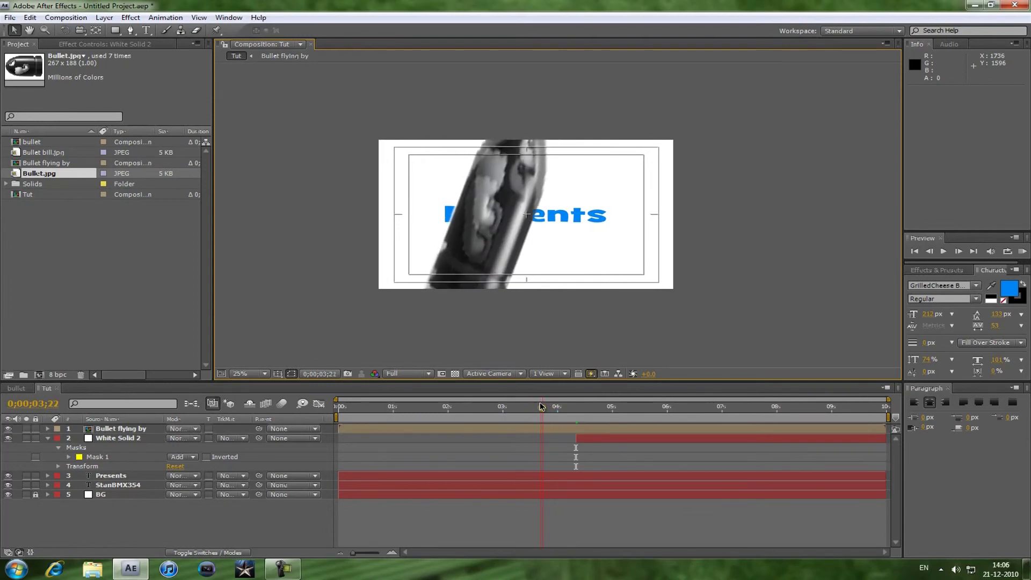
key(ctrl+y)
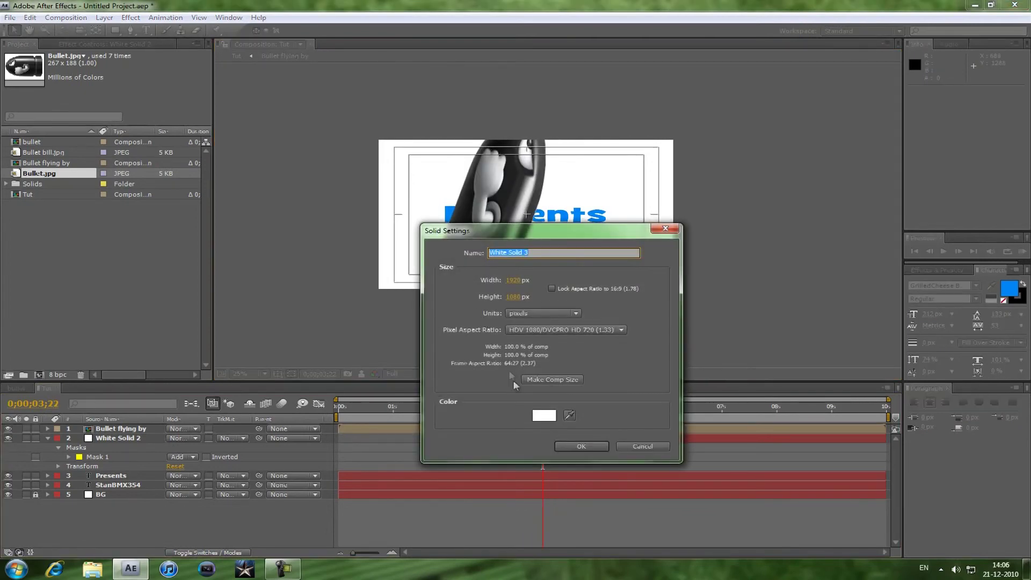
click(568, 445)
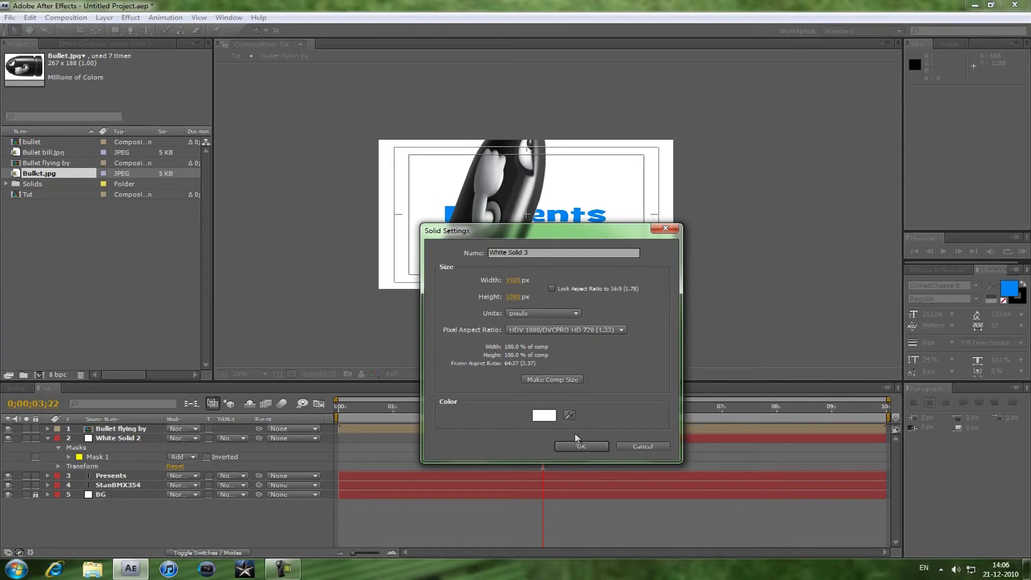
click(576, 446)
drag(665, 289, 599, 264)
key(ctrl+z)
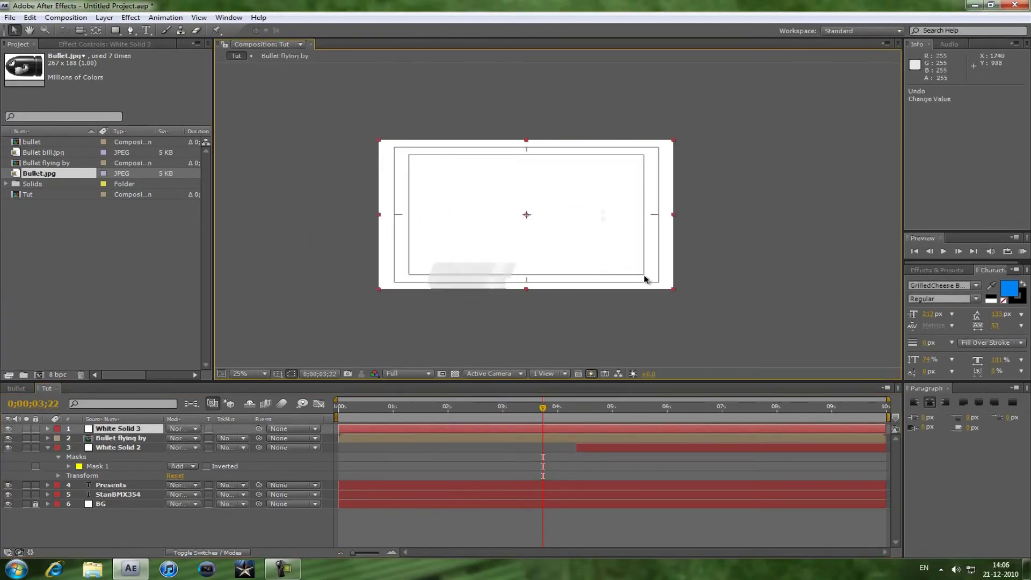
Step: Scale White Solid 3 to about 55% by 58% and place it below the Bullet flying by layer
drag(674, 291, 609, 261)
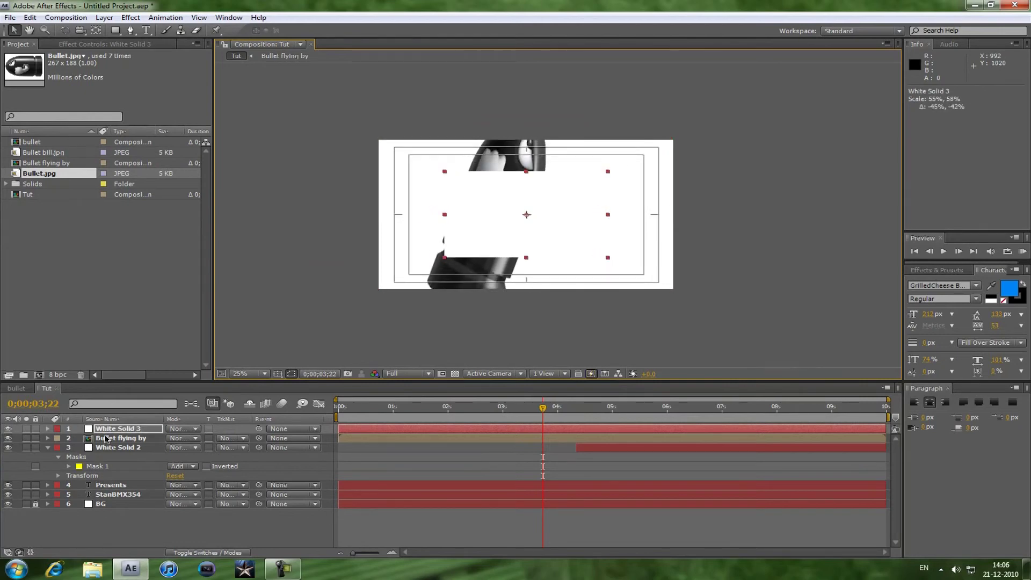
drag(105, 435, 83, 444)
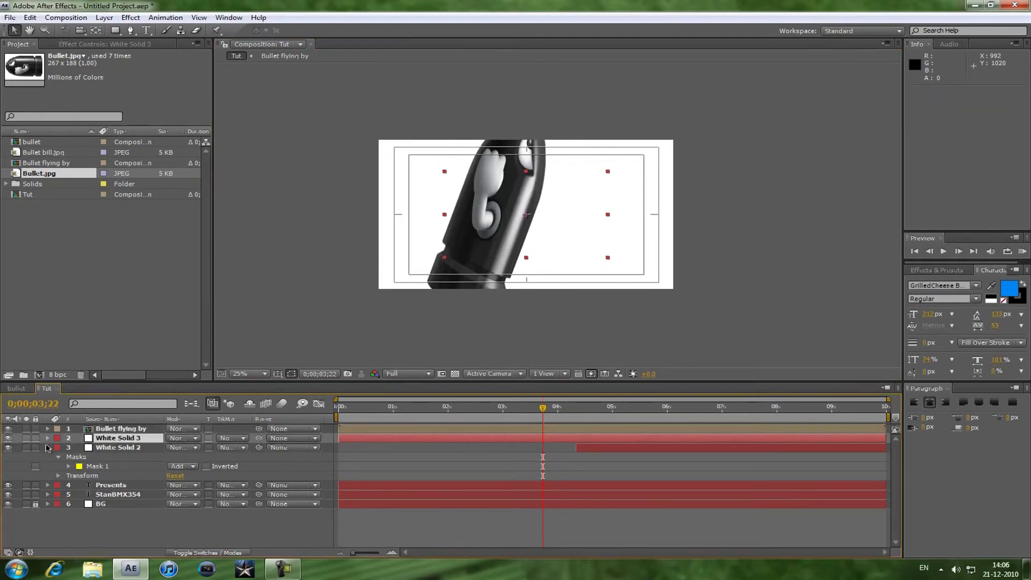
click(48, 448)
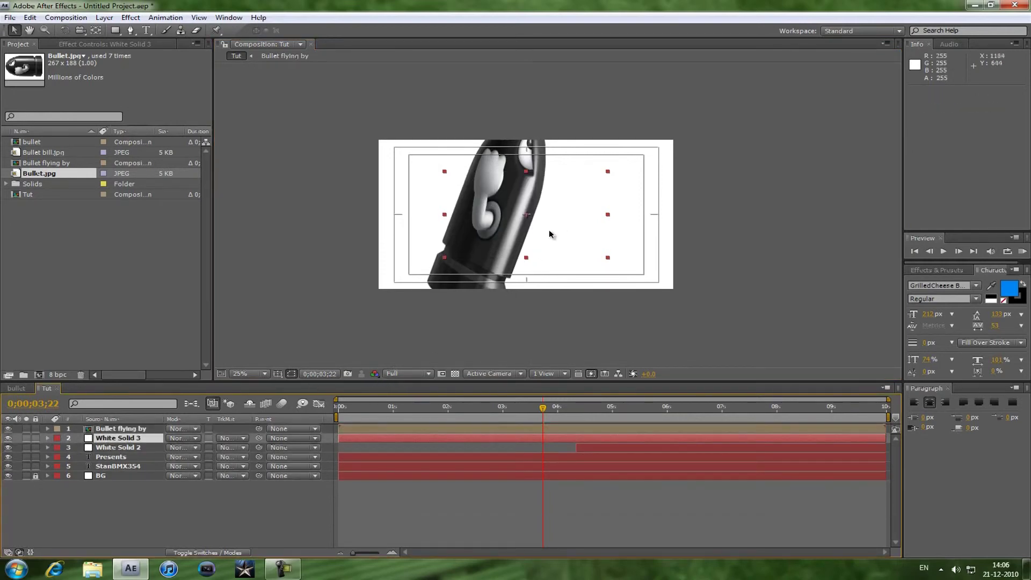
Step: Mask White Solid 3 with a five-point Pen path around the bullet and trim the layer to start at 0;00;03;23
click(131, 30)
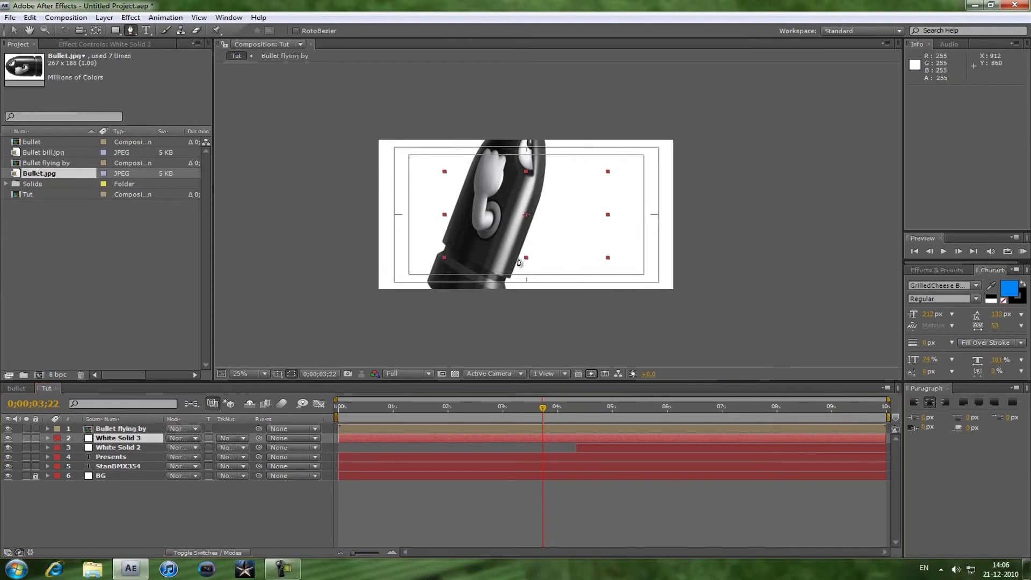
click(517, 259)
click(548, 180)
click(536, 94)
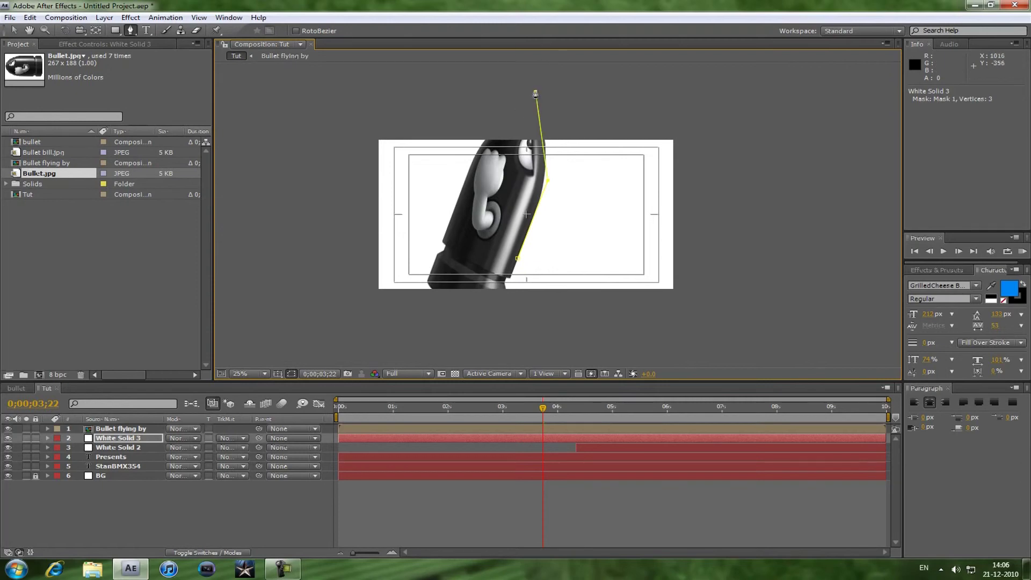
click(465, 181)
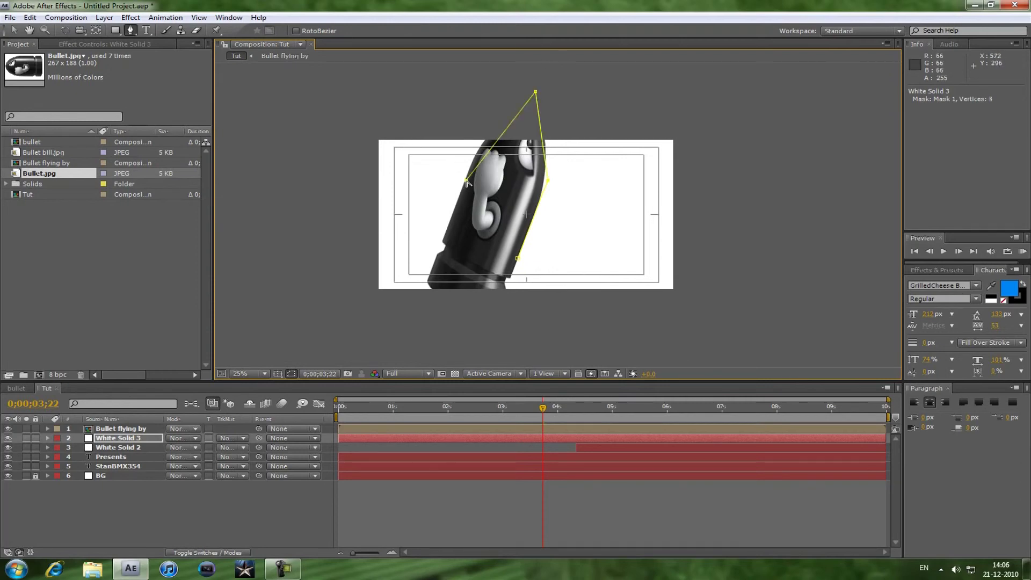
click(442, 241)
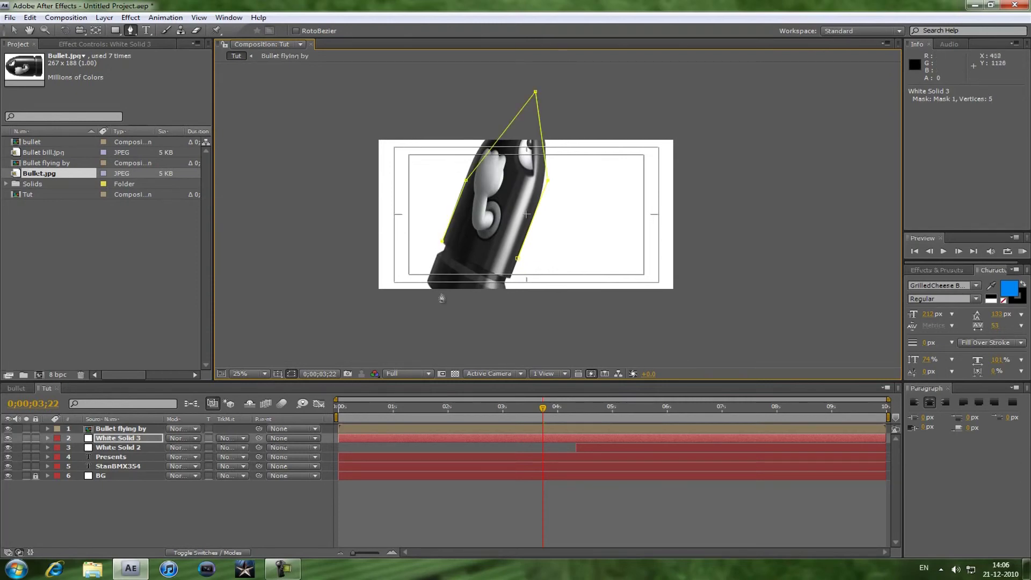
click(517, 259)
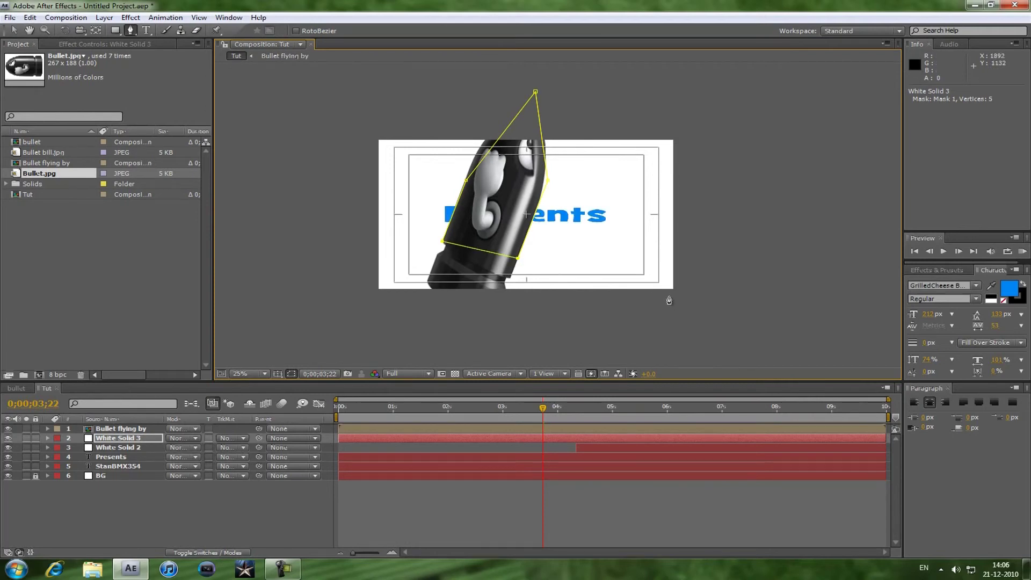
mouse_move(544, 411)
mouse_down()
mouse_move(517, 411)
mouse_move(557, 417)
mouse_move(544, 417)
mouse_up()
drag(340, 445, 545, 445)
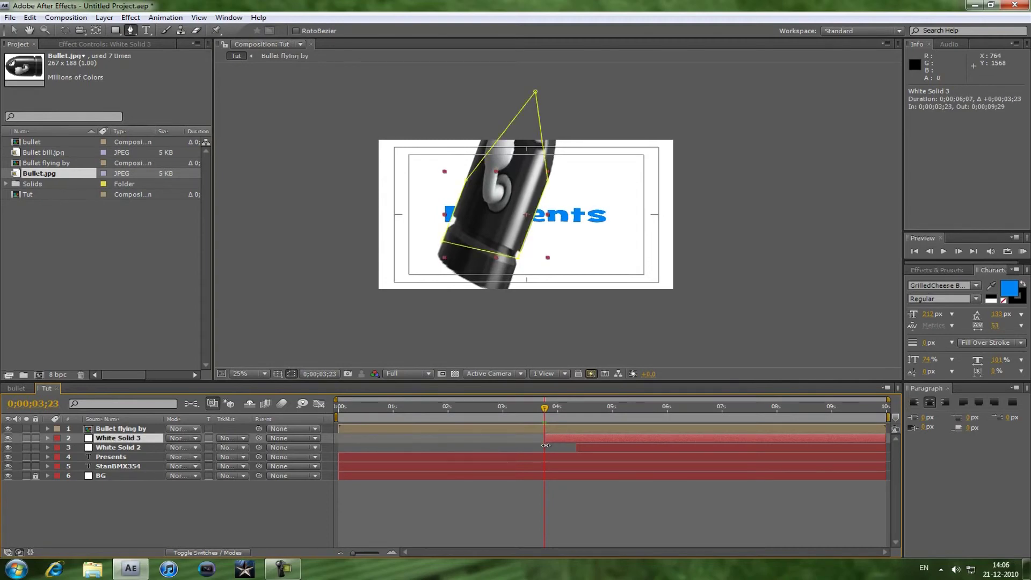
Step: At 0;00;05;02, move the third bullet's lower path keyframe in Bullet flying by to about 2475, 1491.8, and return to the Tut composition
drag(545, 410, 616, 405)
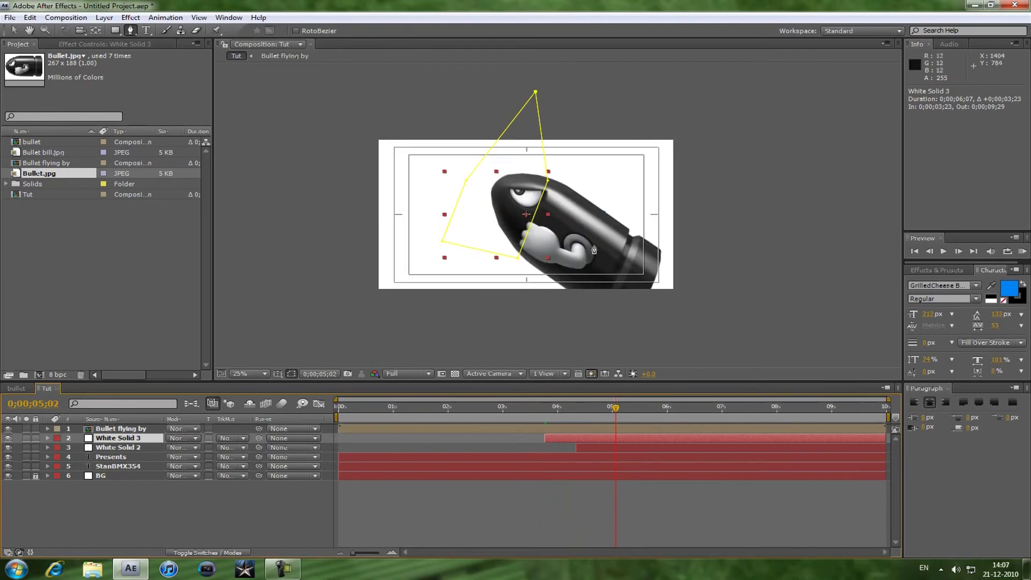
key(v)
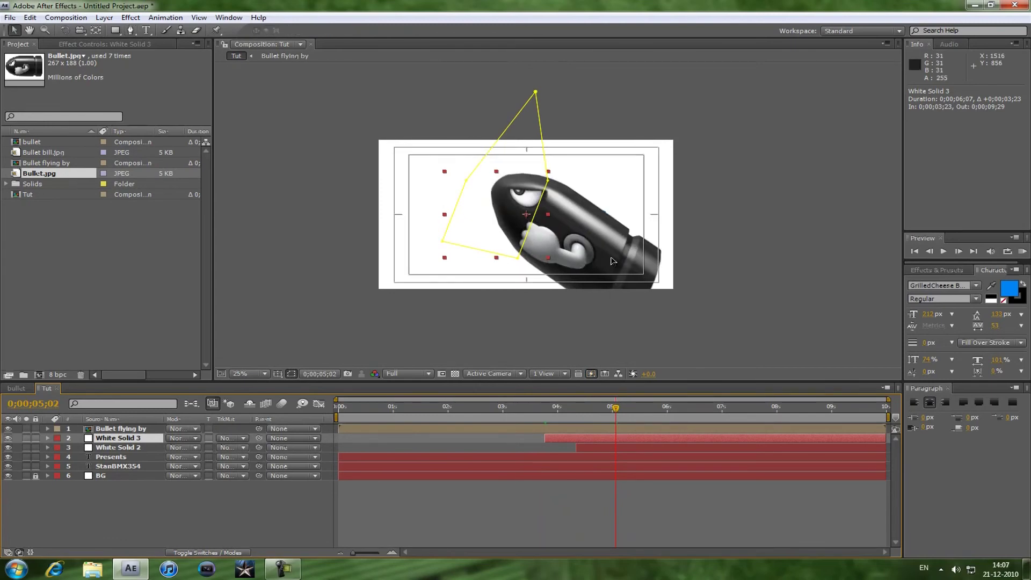
click(613, 261)
double_click(119, 429)
click(597, 304)
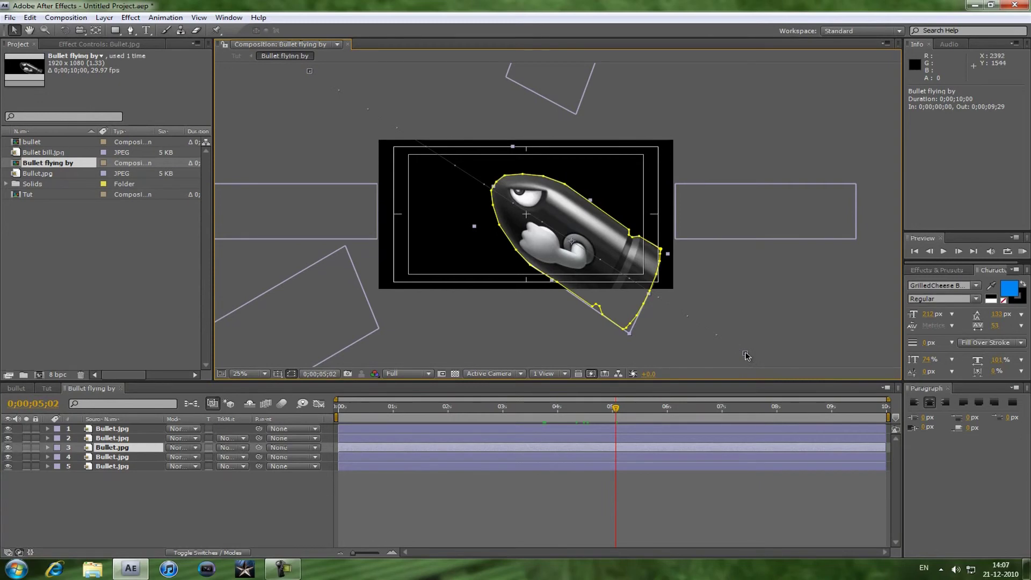
drag(746, 355, 759, 349)
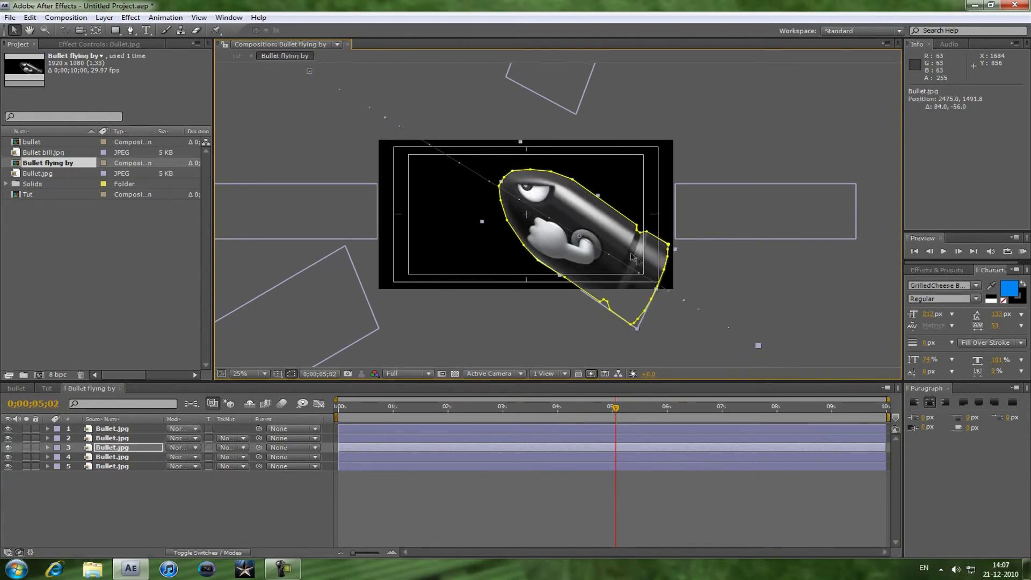
click(125, 394)
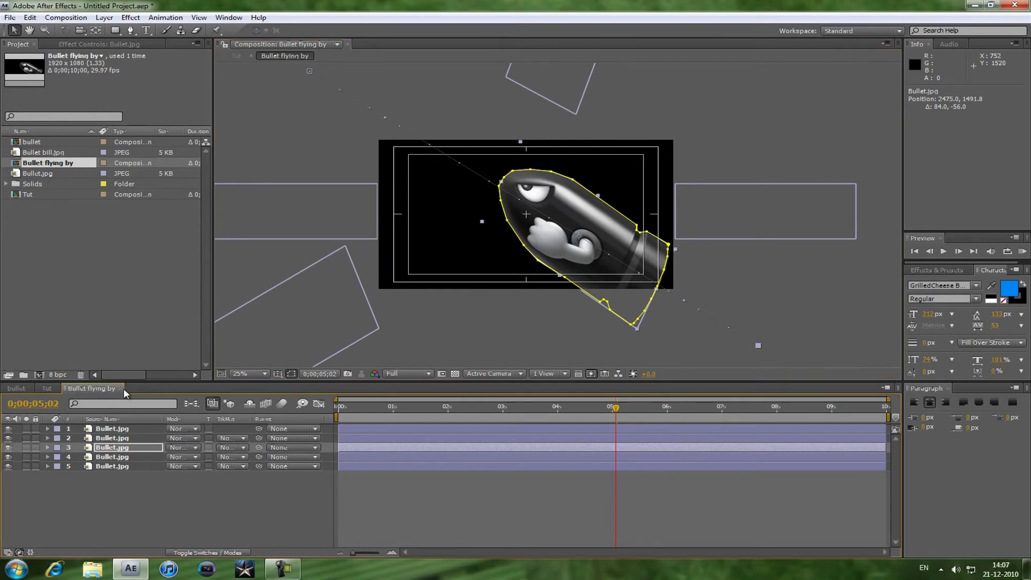
click(121, 389)
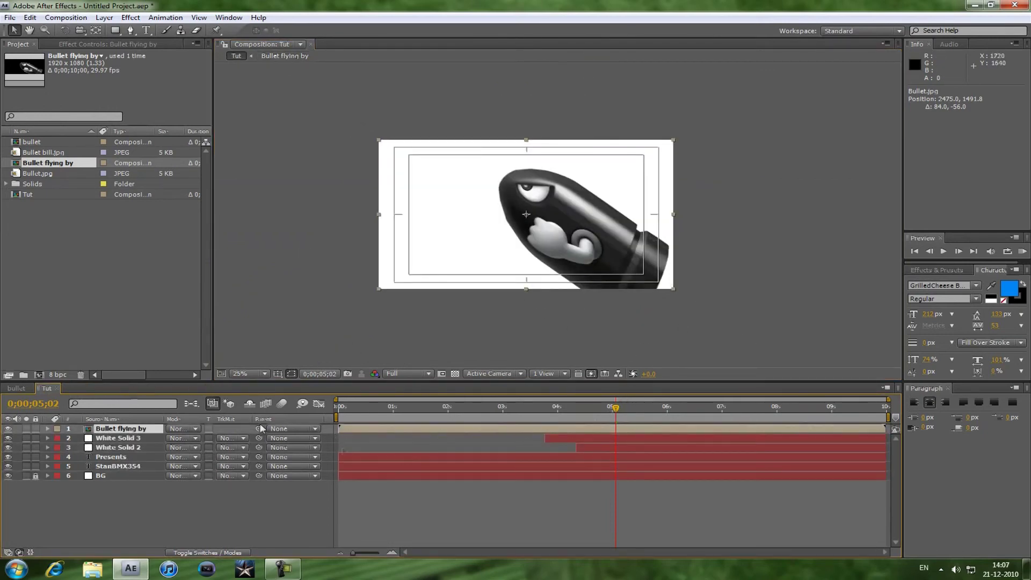
Step: Duplicate White Solid 2 and delete Mask 1 from the upper copy
click(119, 448)
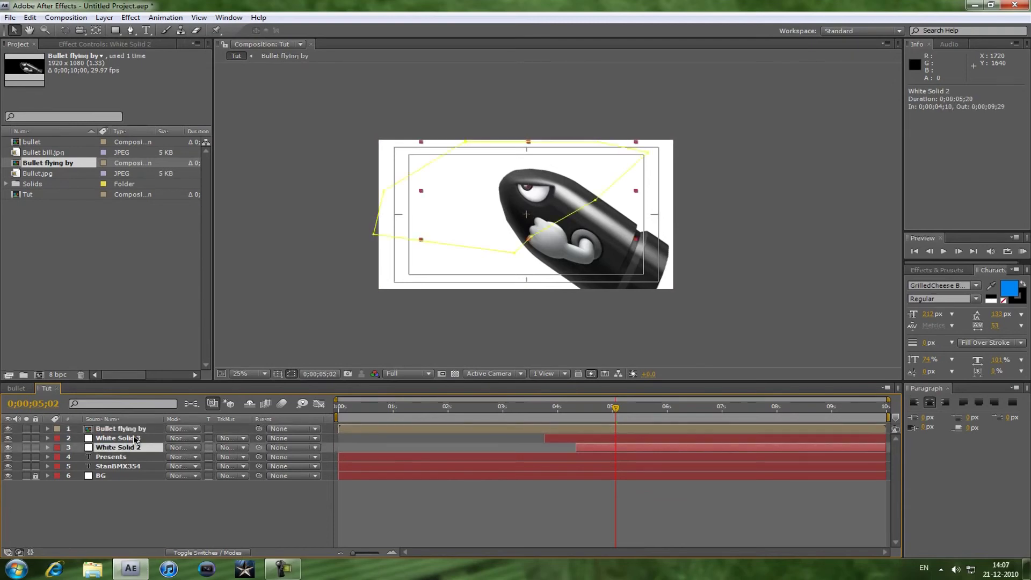
key(ctrl+d)
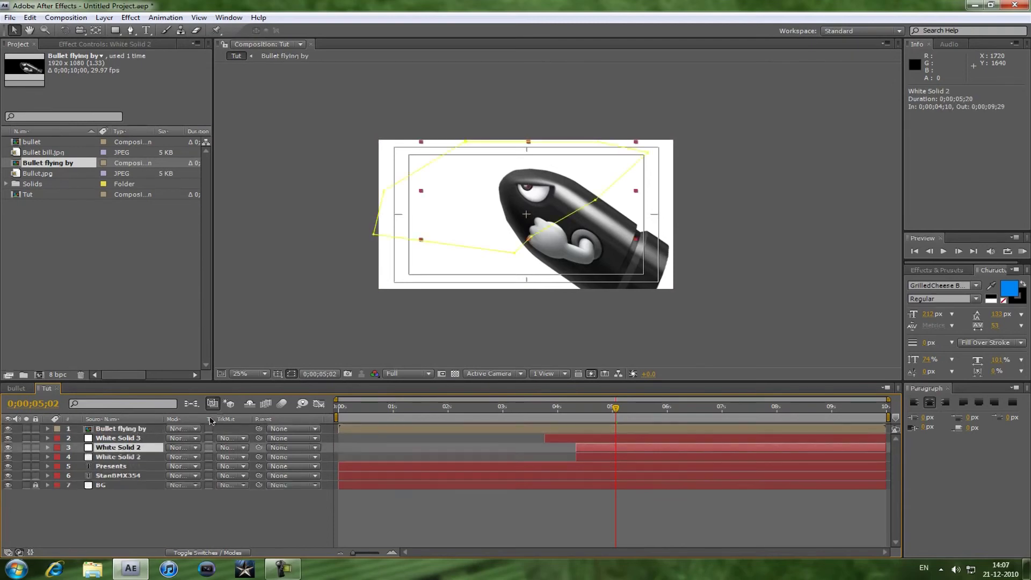
click(47, 448)
click(58, 457)
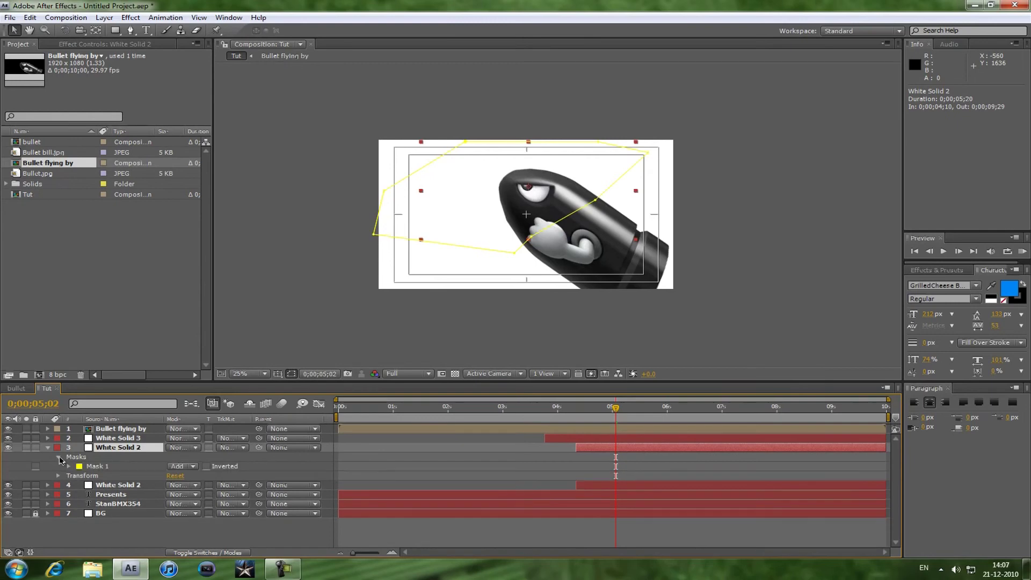
click(107, 466)
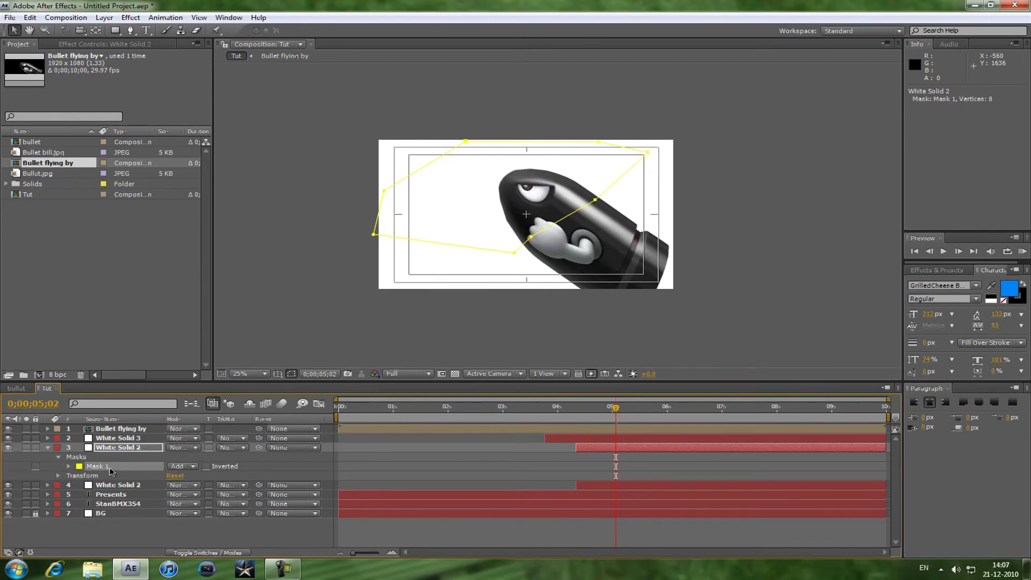
key(Delete)
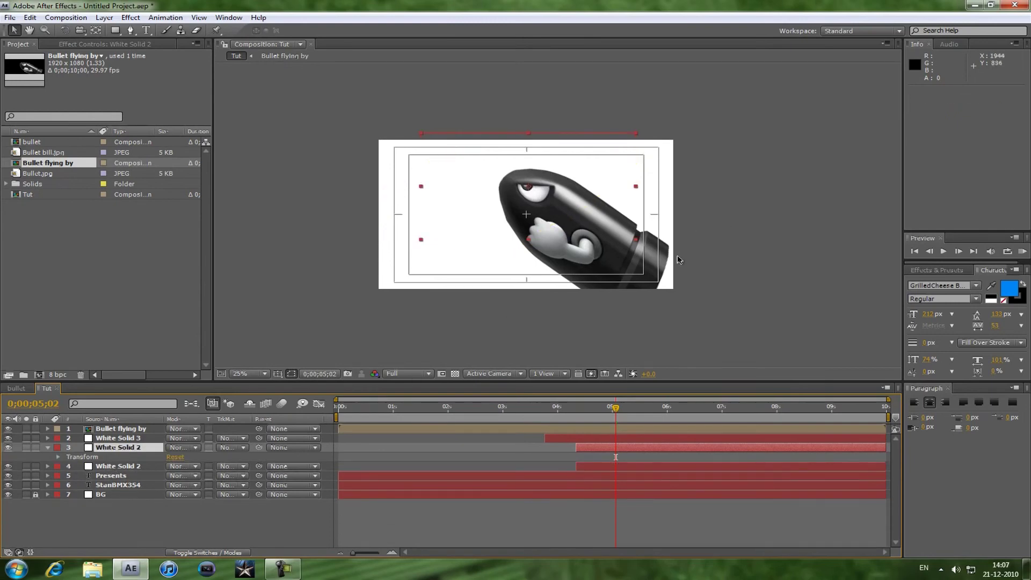
click(130, 30)
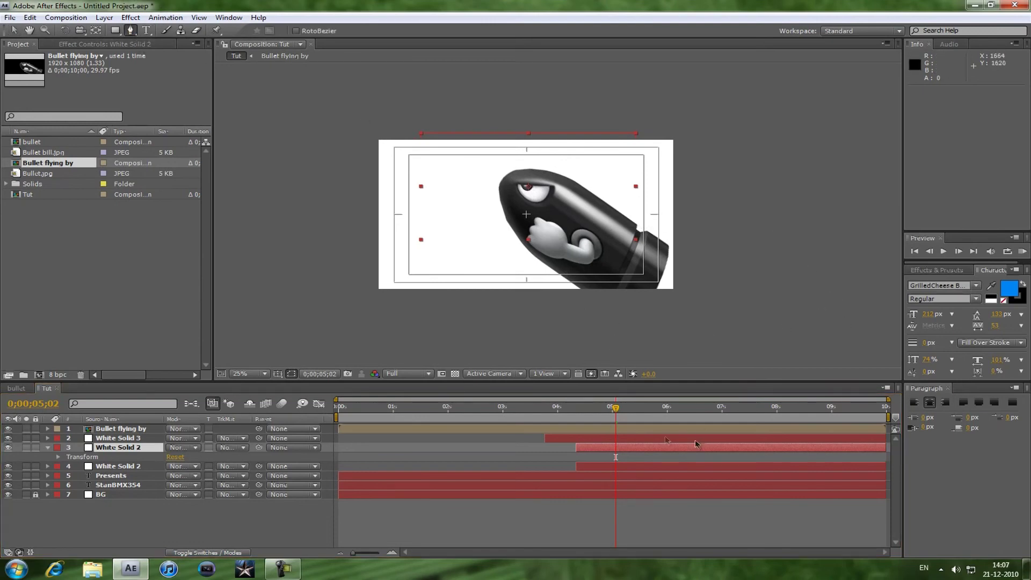
key(v)
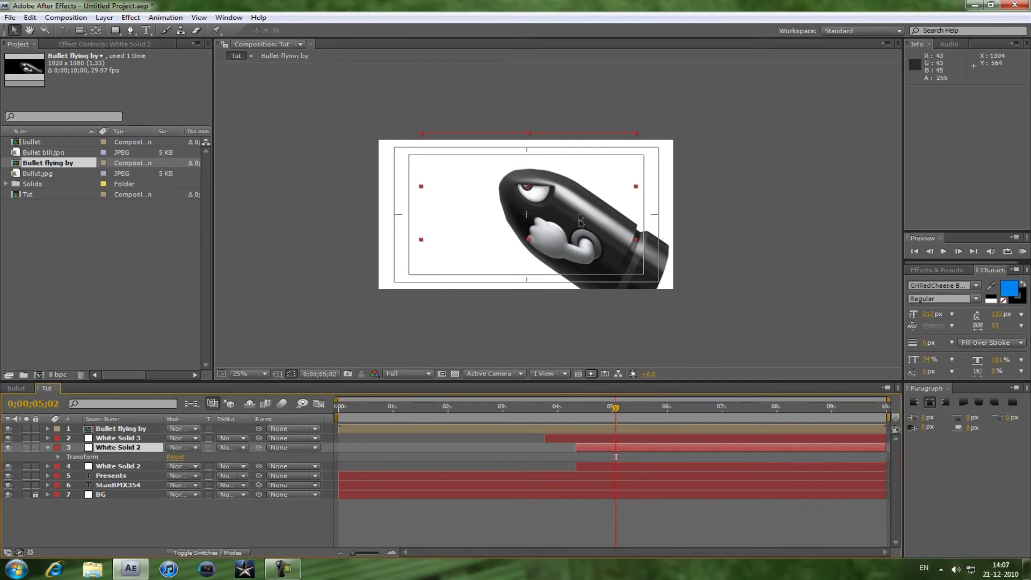
Step: Trim the unmasked White Solid 2 copy so it starts at 0;00;05;02
click(48, 446)
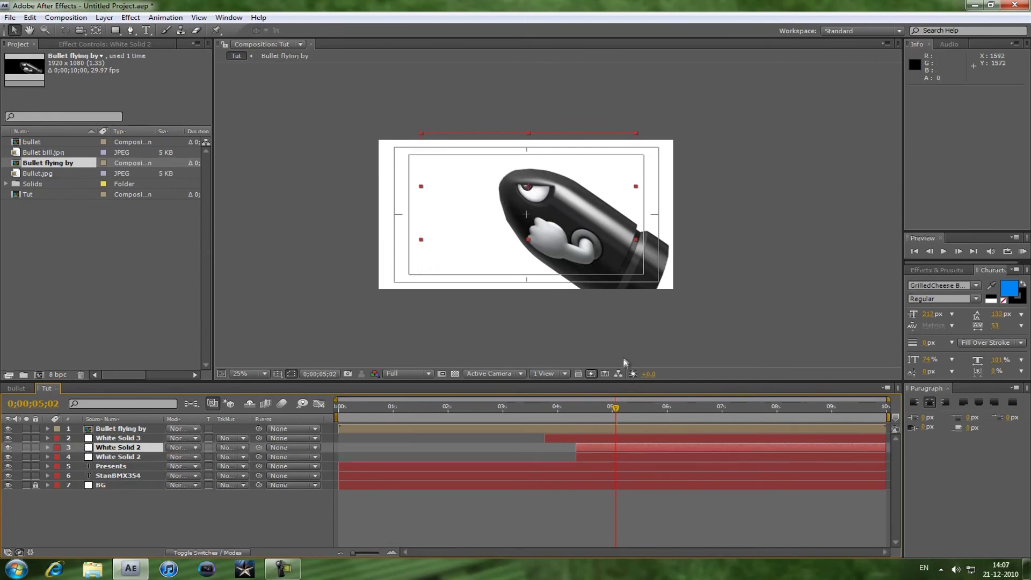
drag(579, 450, 615, 448)
drag(614, 447, 615, 448)
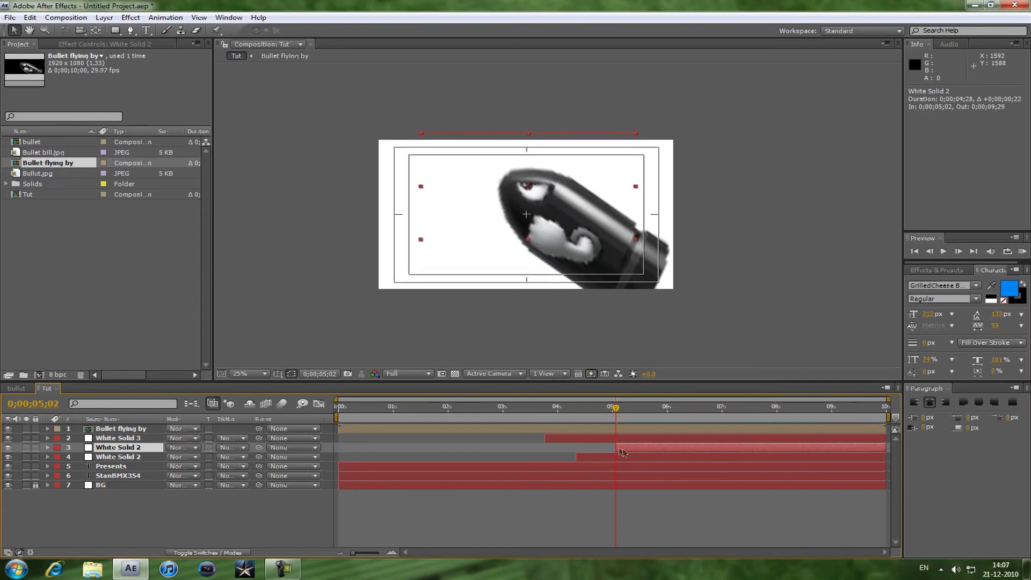
Step: Play a RAM preview of the Tut composition to check the text wipe, and deselect the layer
key(KP_0)
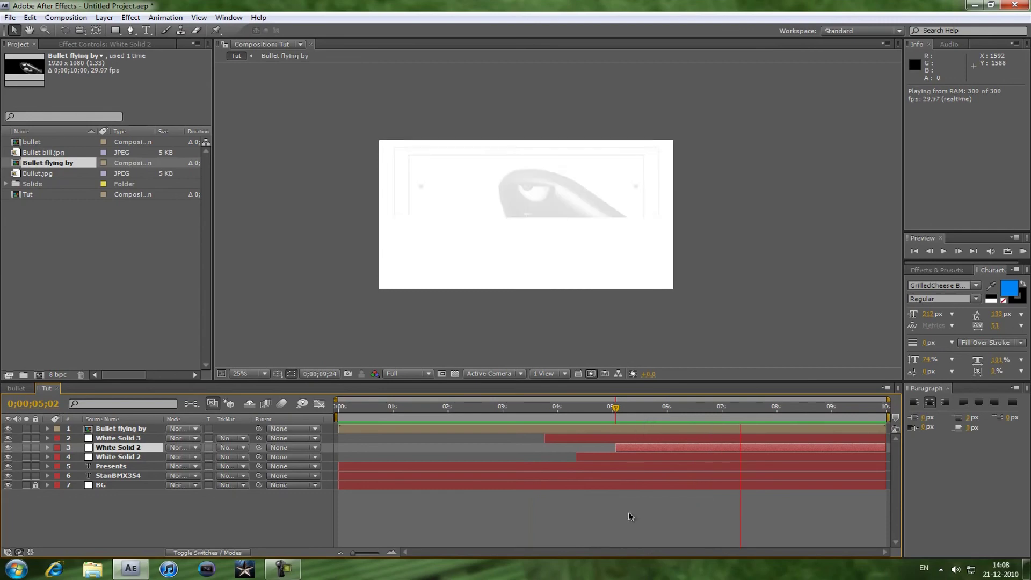
key(space)
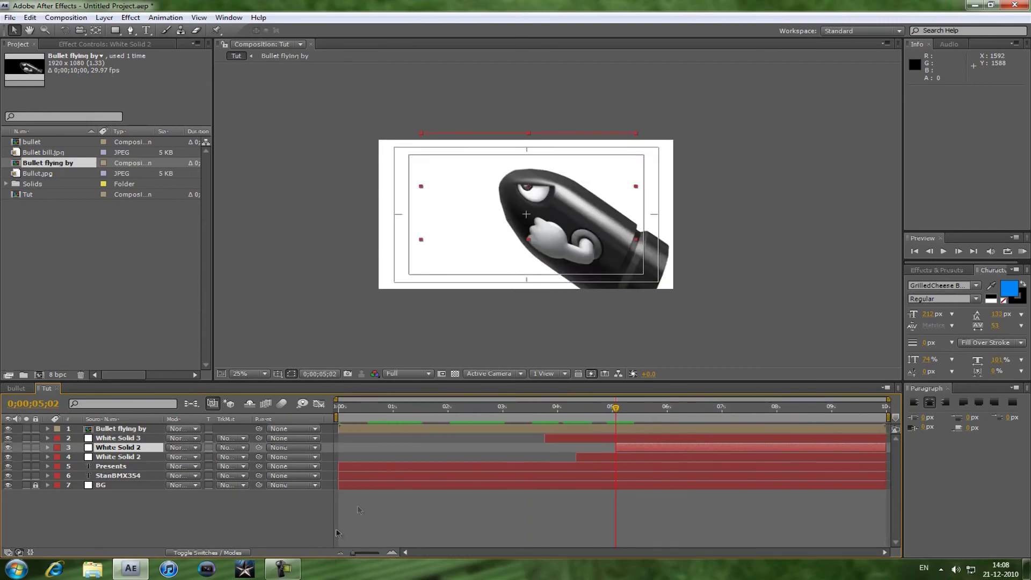
click(826, 313)
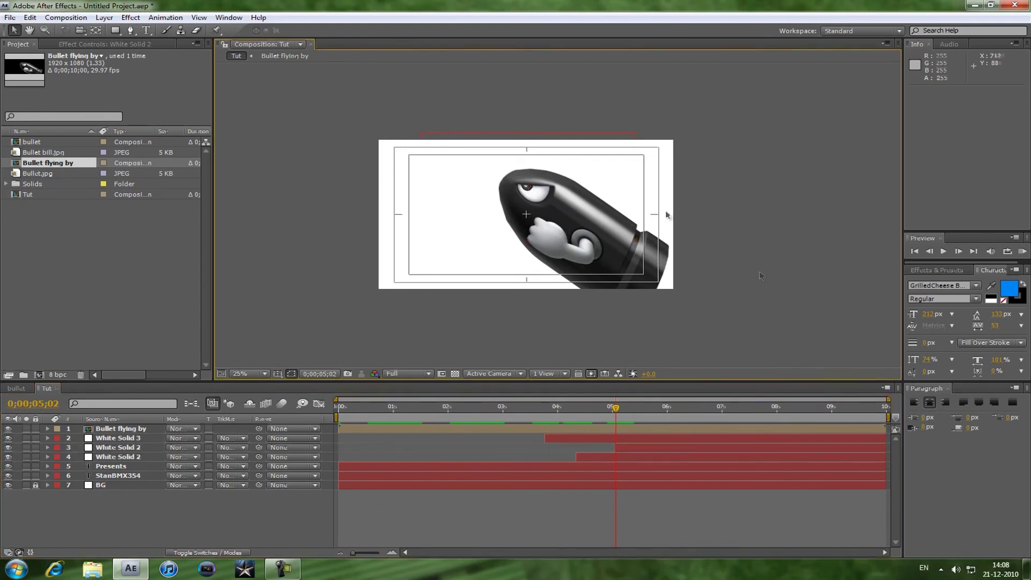